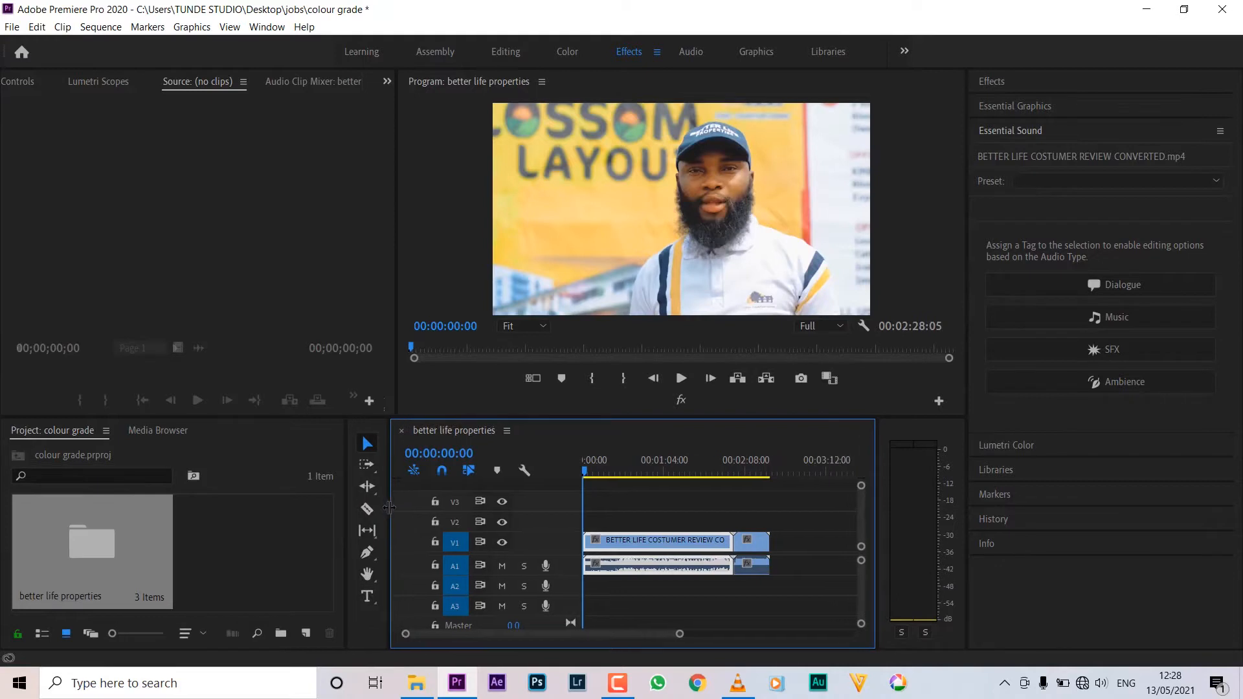
Step: Move the playhead to 00:02:07:25 over the DSC_8820.MOV clip, enlarge it in the timeline and show its Lumetri Color controls
scroll(659, 569, "up", 2)
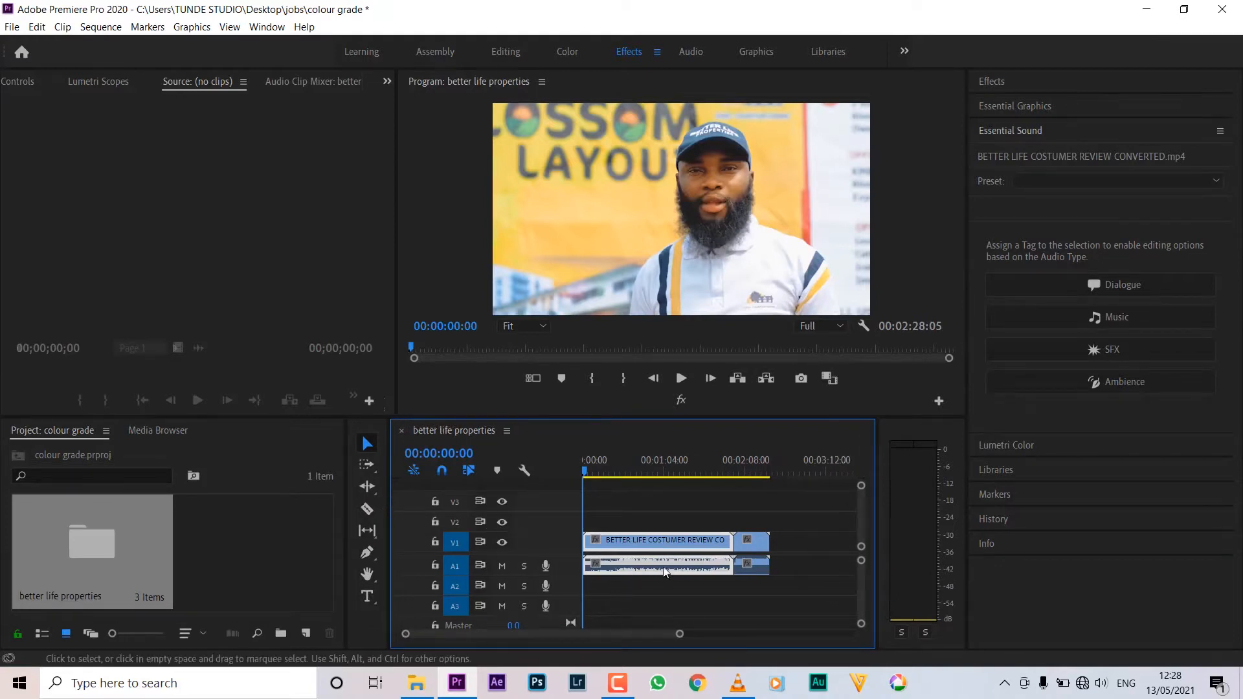
key("alt")
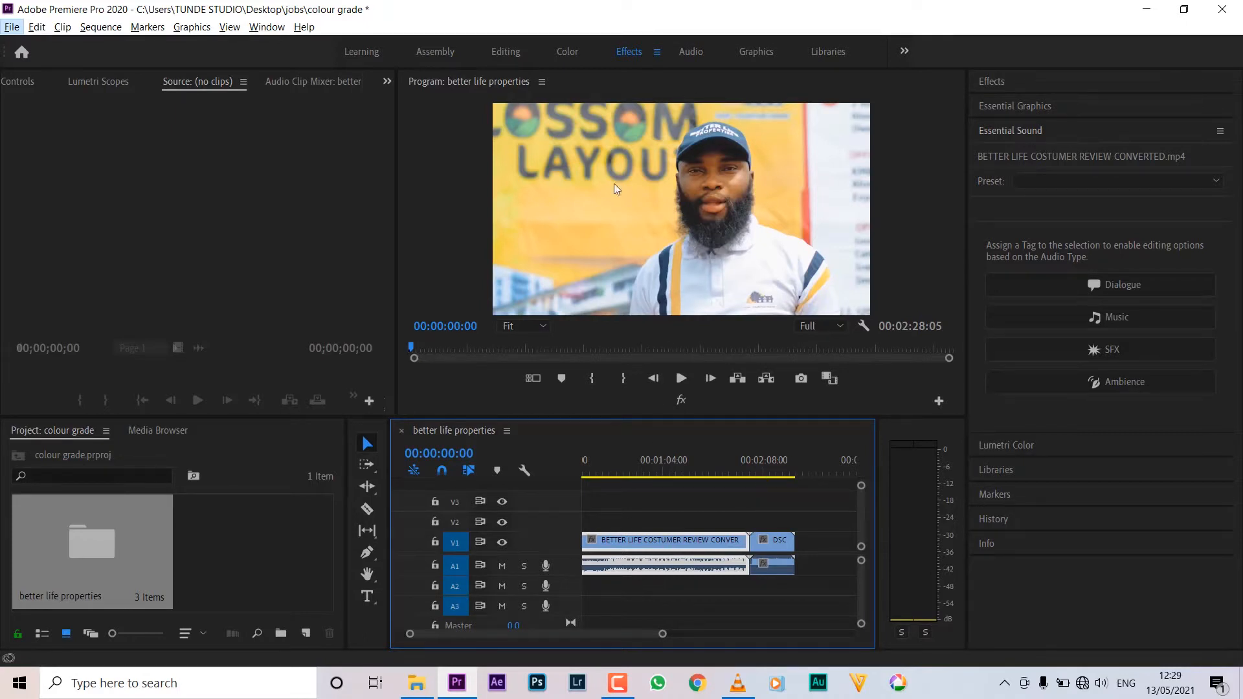
left_click(763, 475)
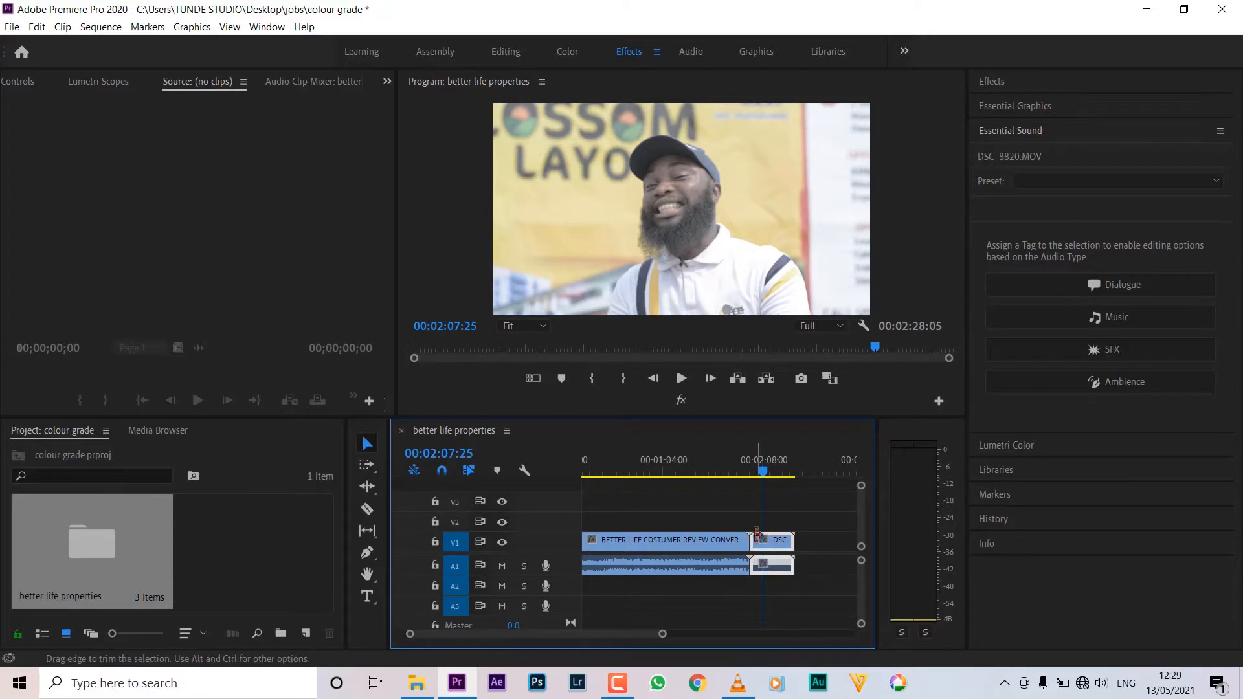
scroll(777, 468, "up", 3)
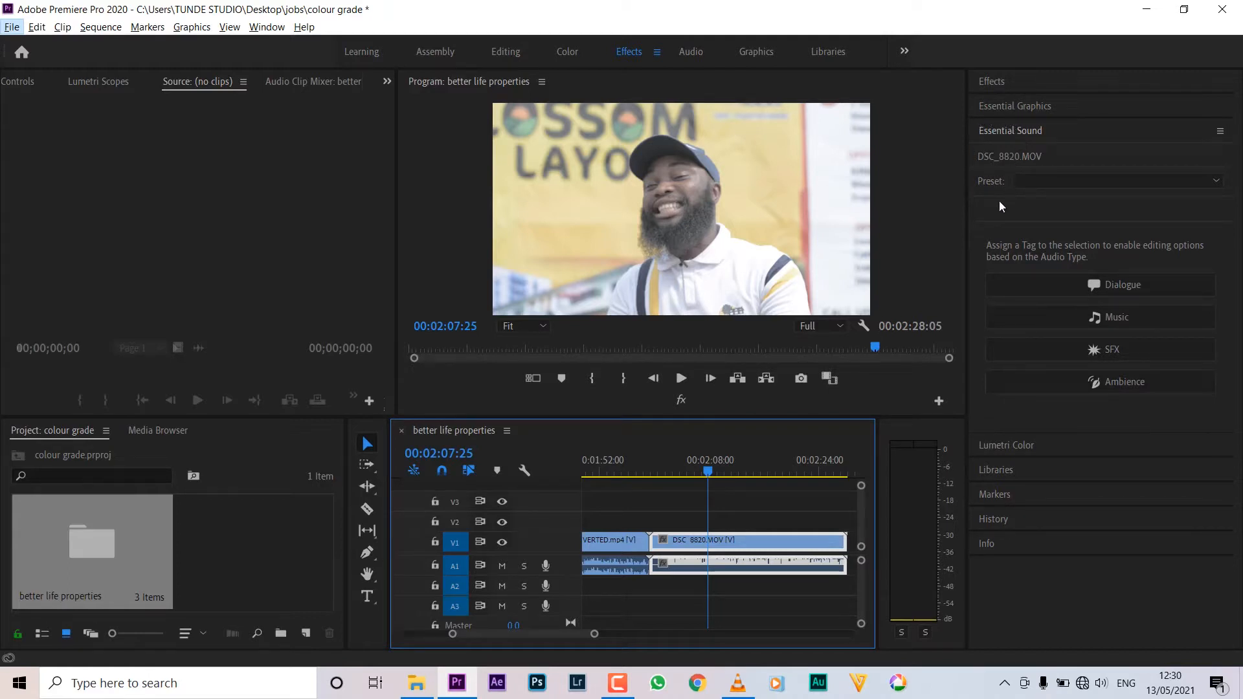
left_click(1004, 445)
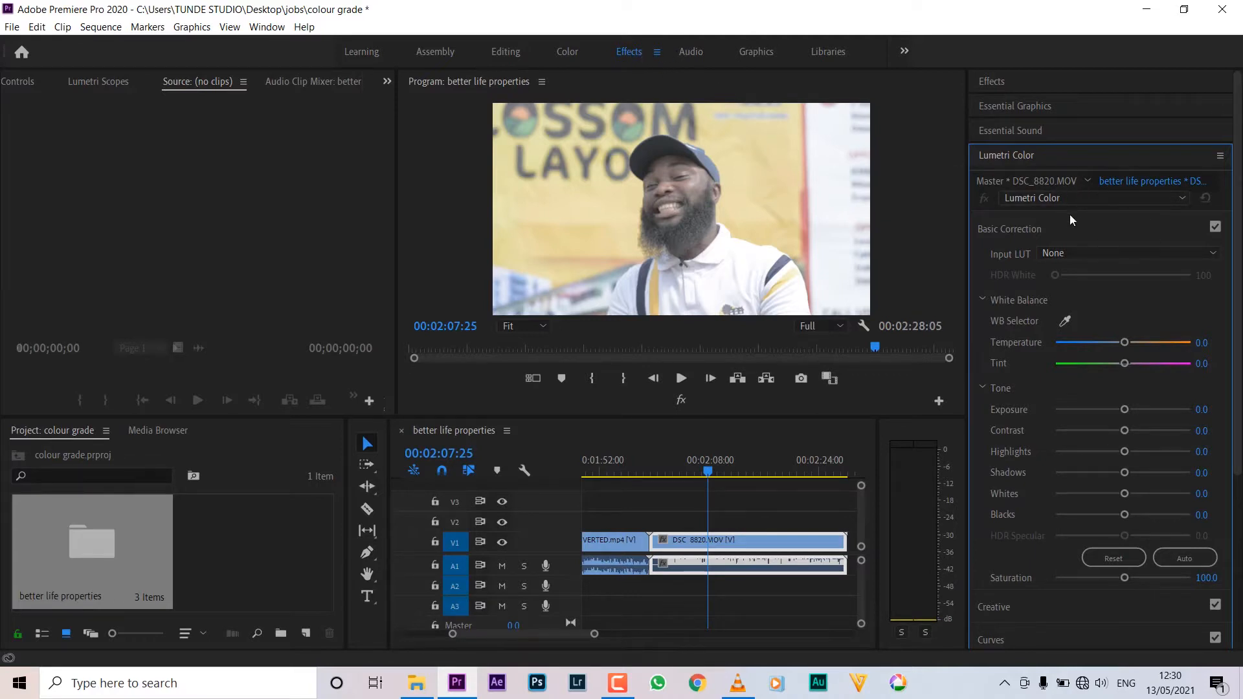
Step: In Color Wheels & Match, darken the shadows, brighten the midtones slightly and lower the highlights slightly
scroll(1116, 337, "down", 3)
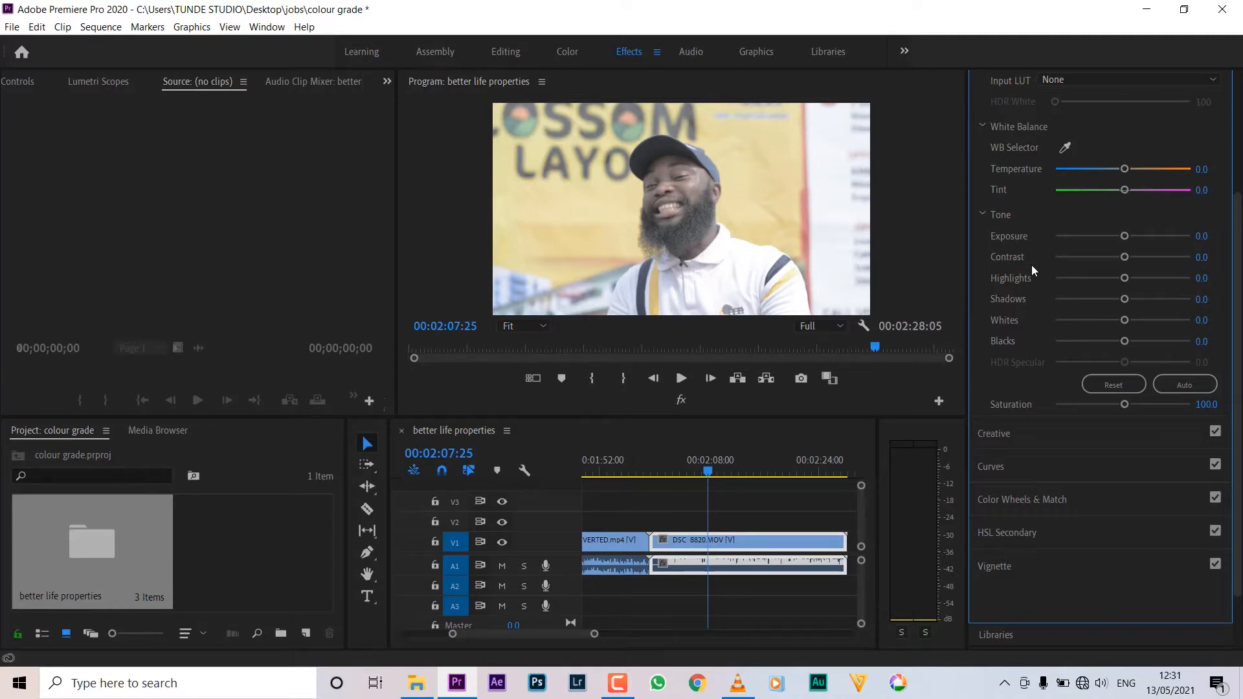
scroll(995, 132, "up", 3)
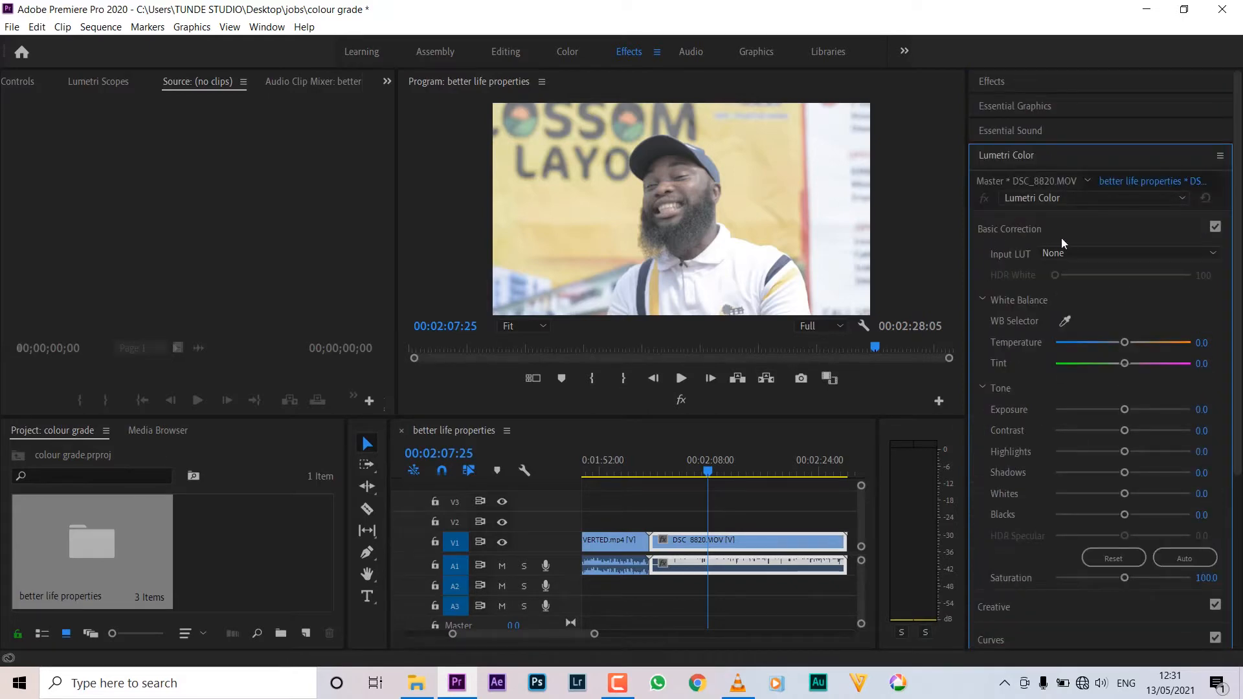
scroll(1068, 238, "down", 3)
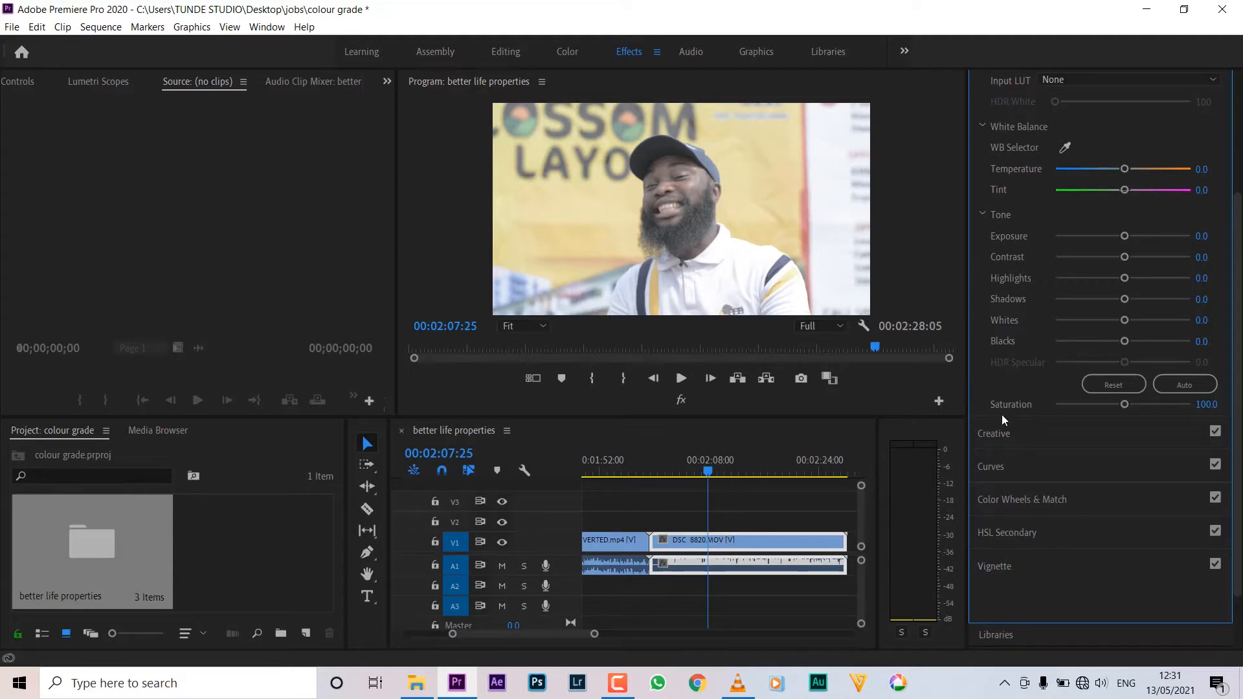
scroll(1047, 333, "up", 3)
scroll(1035, 376, "down", 3)
left_click(1020, 499)
scroll(1040, 328, "down", 3)
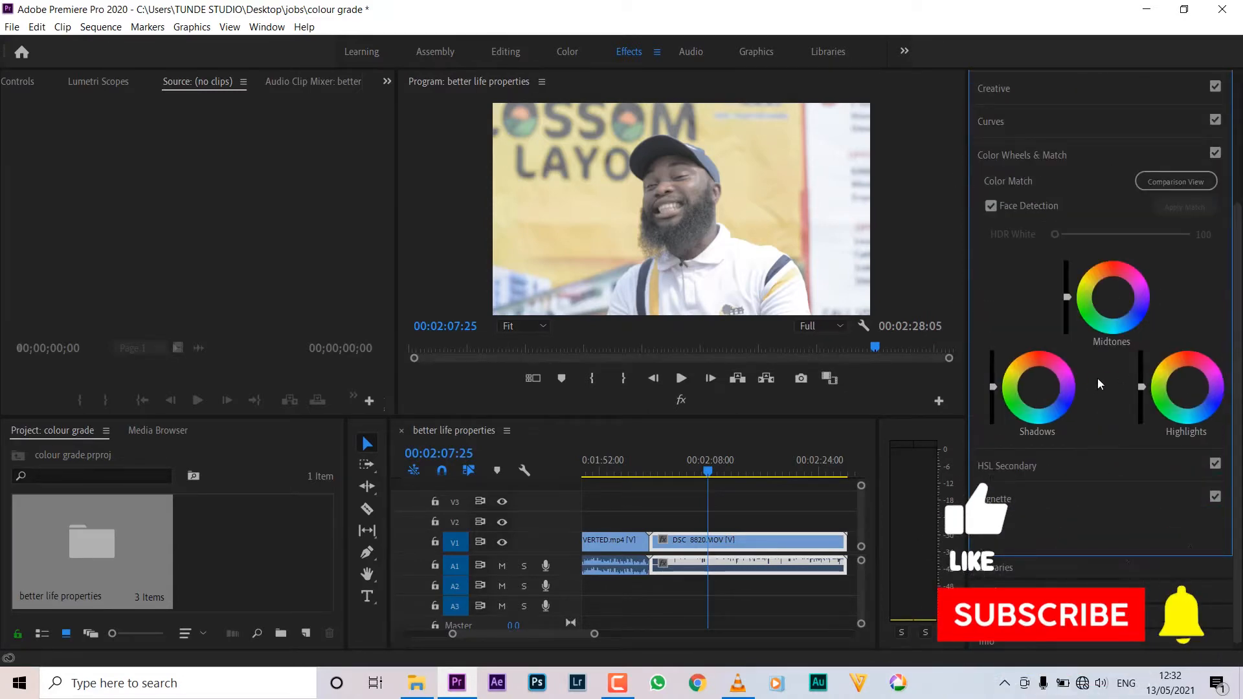
left_click(993, 388)
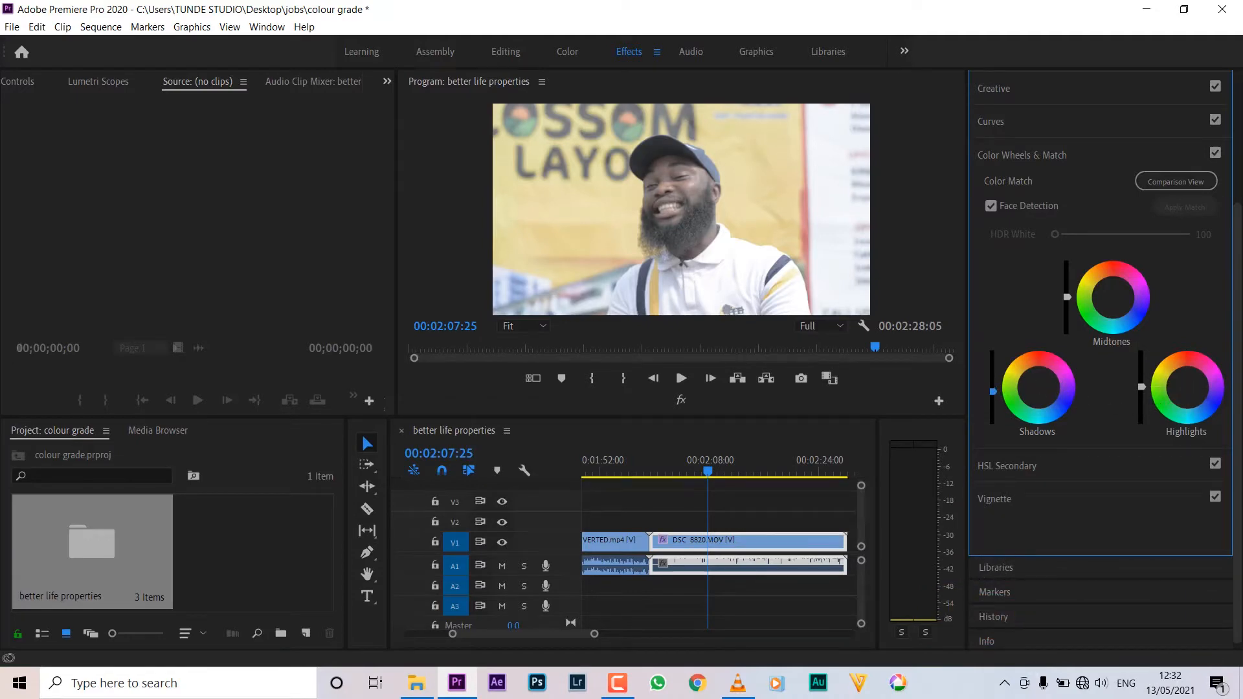
mouse_move(993, 389)
left_mouse_down()
mouse_move(994, 421)
mouse_move(994, 387)
left_mouse_up()
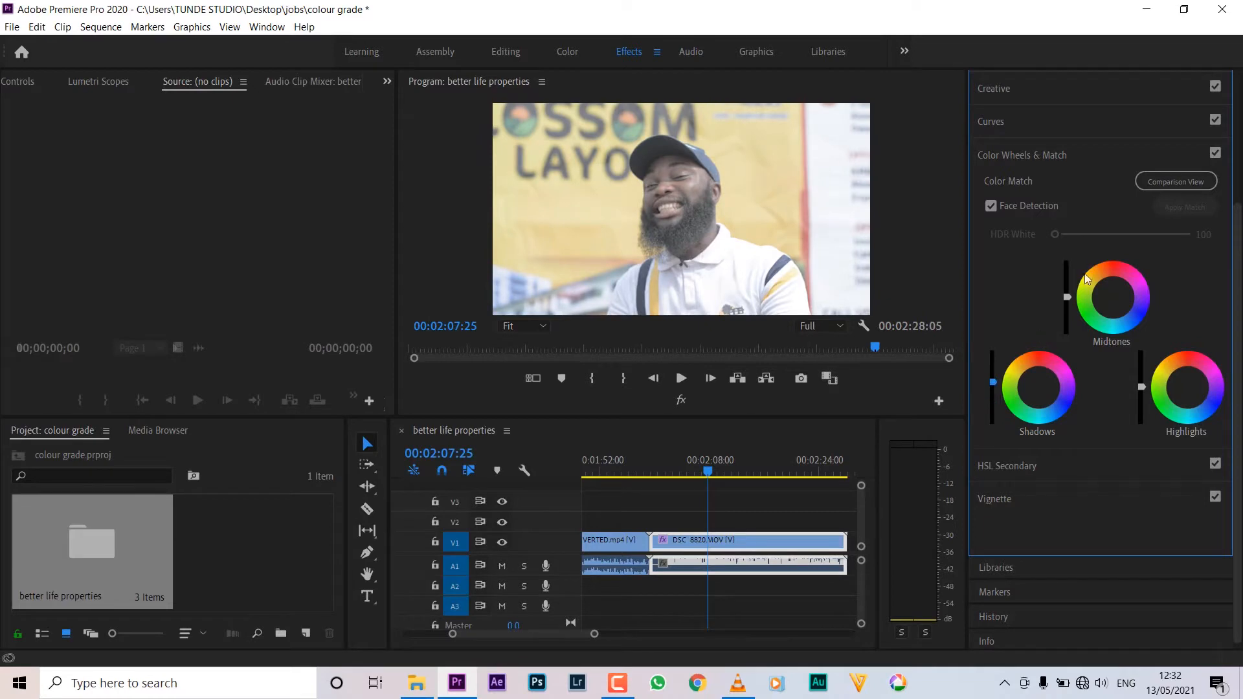
mouse_move(1067, 298)
left_mouse_down()
mouse_move(1068, 322)
mouse_move(1067, 294)
left_mouse_up()
mouse_move(1142, 389)
left_mouse_down()
mouse_move(1142, 407)
mouse_move(1142, 391)
left_mouse_up()
left_click_drag(994, 383, 993, 398)
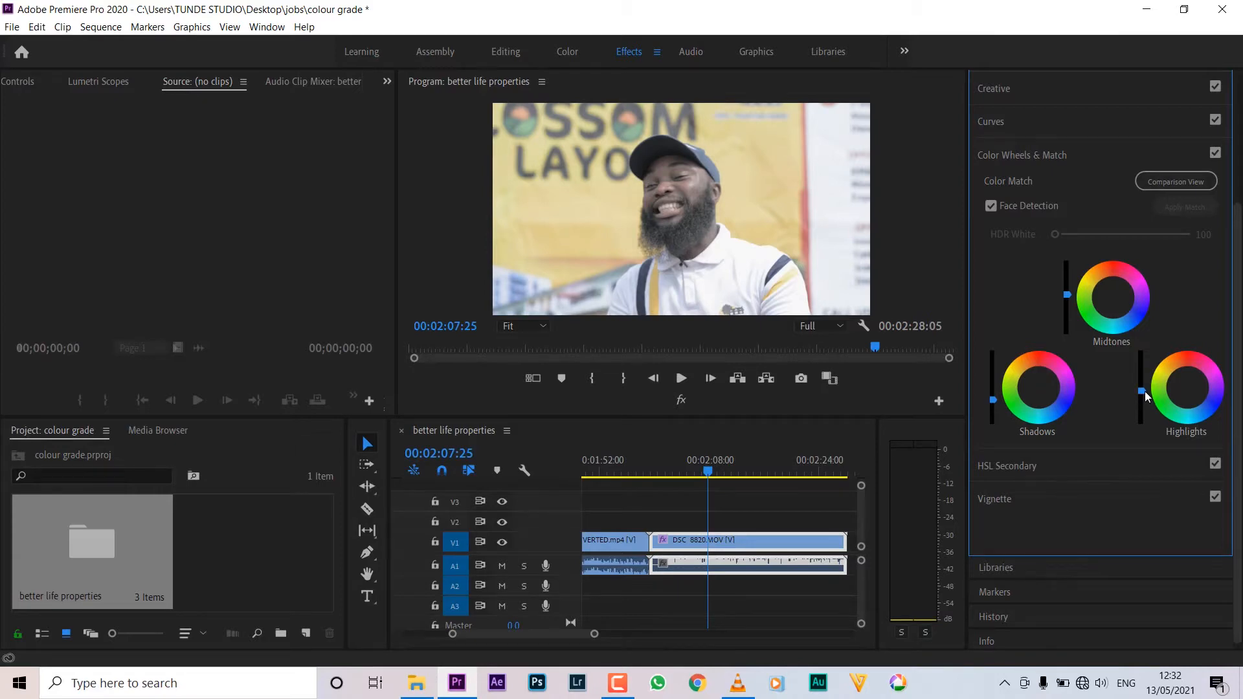
Step: Fine-tune the colour wheel levels by lowering highlights and shadows a bit more and raising the midtones slightly
left_click_drag(1144, 391, 1144, 395)
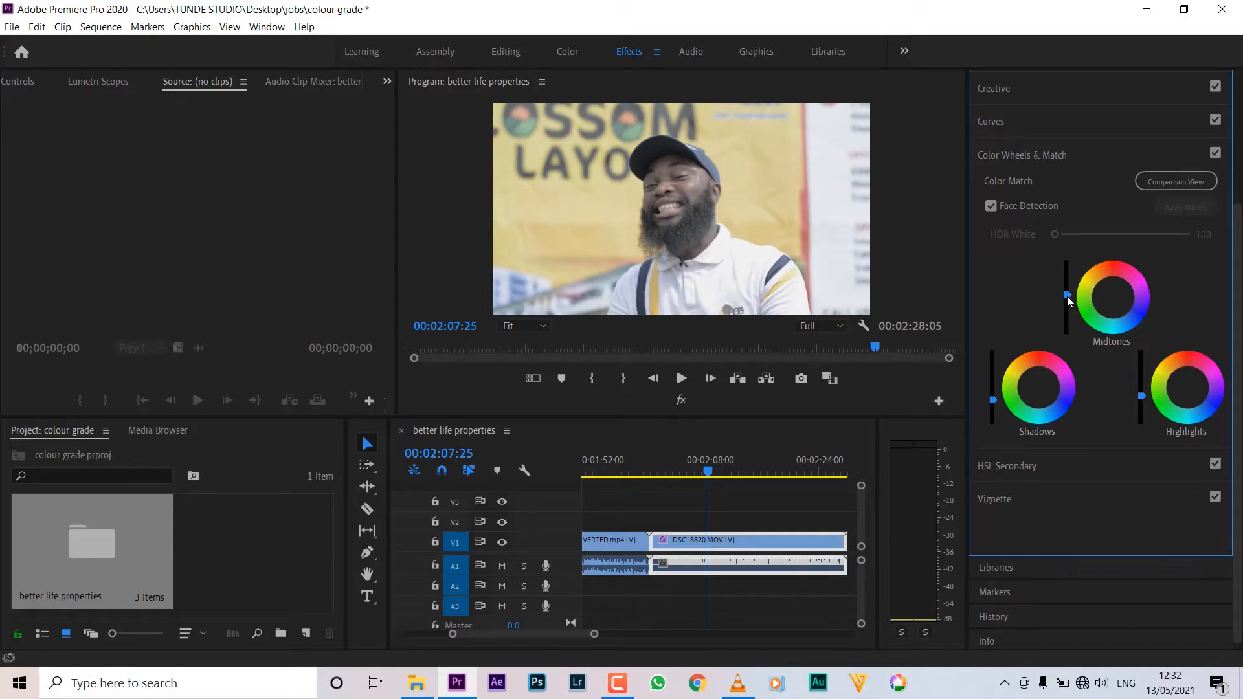
left_click_drag(1067, 294, 1067, 292)
left_click_drag(993, 403, 993, 407)
Step: In Basic Correction, set Highlights to -19.0, Shadows to 21.4 and Blacks to -36.9, leaving Whites at 0.0
scroll(1098, 402, "up", 3)
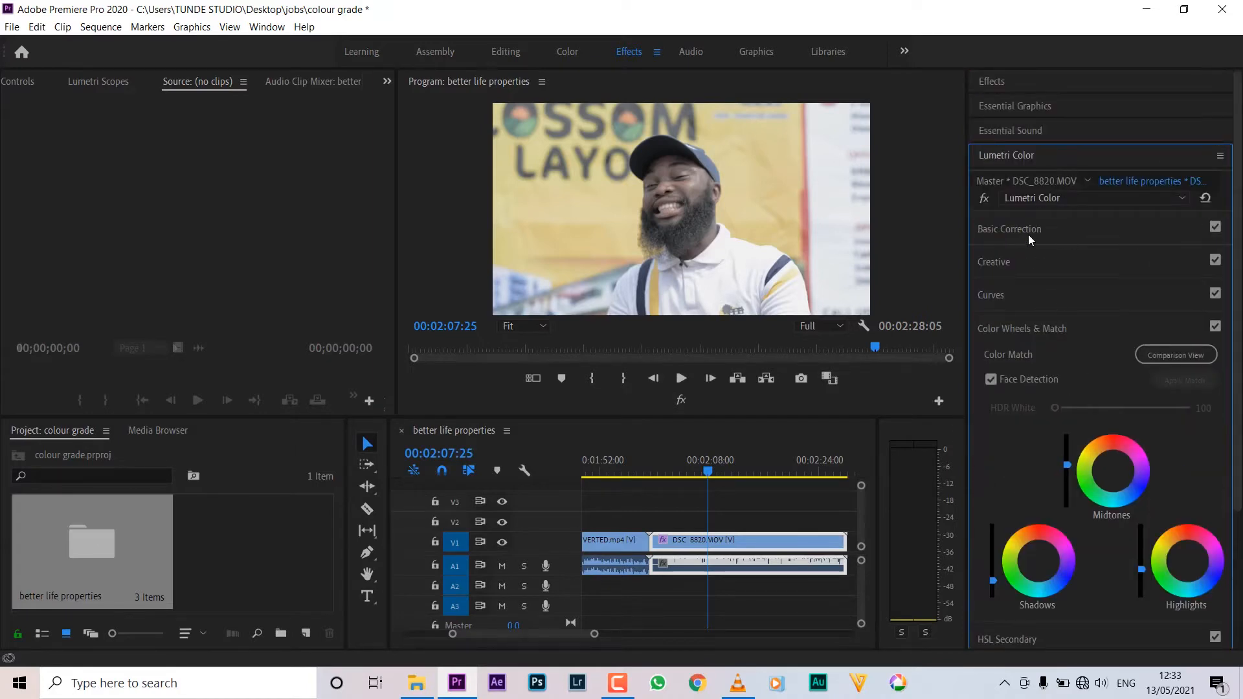
left_click(1026, 231)
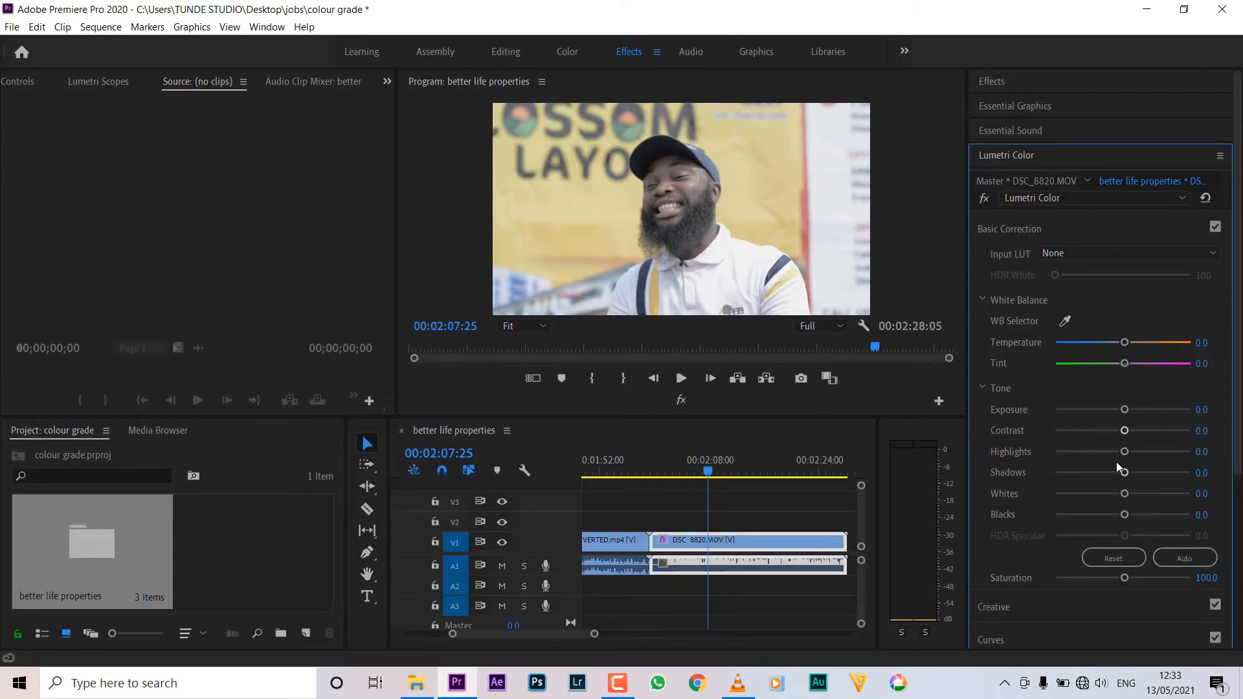
mouse_move(1125, 500)
left_mouse_down()
mouse_move(1111, 498)
mouse_move(1123, 501)
left_mouse_up()
double_click(1122, 498)
mouse_move(1123, 516)
left_mouse_down()
mouse_move(1097, 525)
mouse_move(1125, 522)
mouse_move(1107, 527)
left_mouse_up()
mouse_move(1126, 453)
left_mouse_down()
mouse_move(1090, 461)
mouse_move(1108, 457)
left_mouse_up()
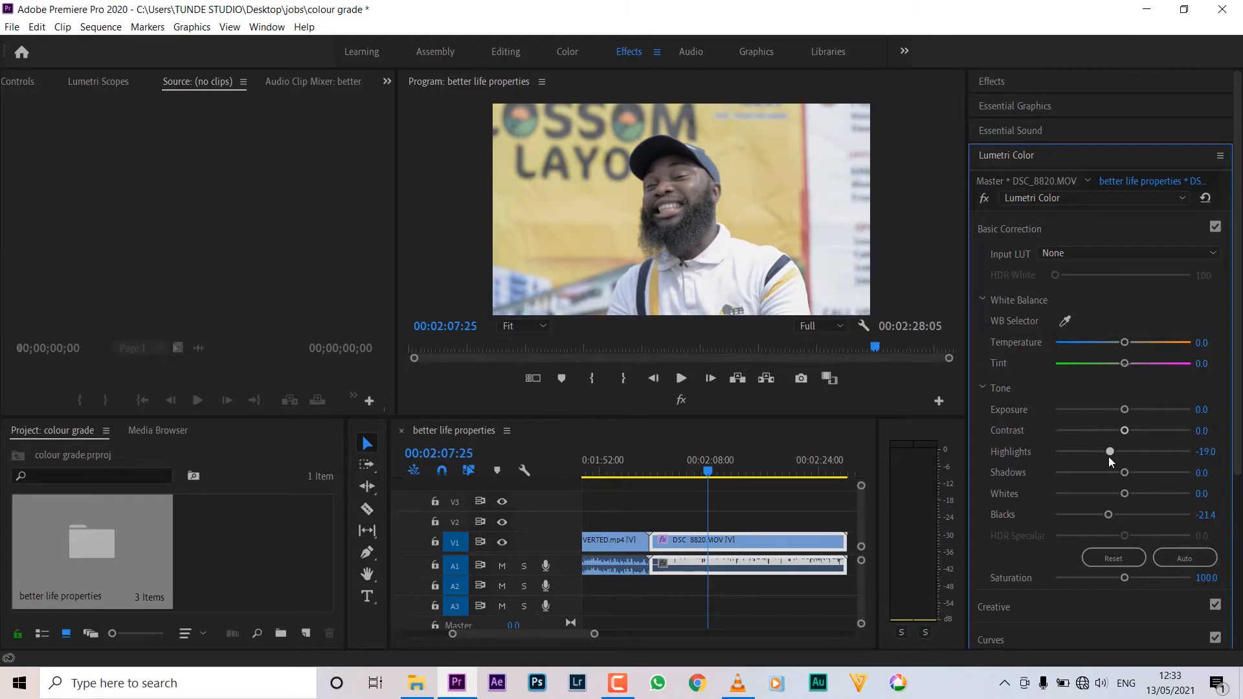
mouse_move(1128, 475)
left_mouse_down()
mouse_move(1141, 470)
mouse_move(1130, 473)
left_mouse_up()
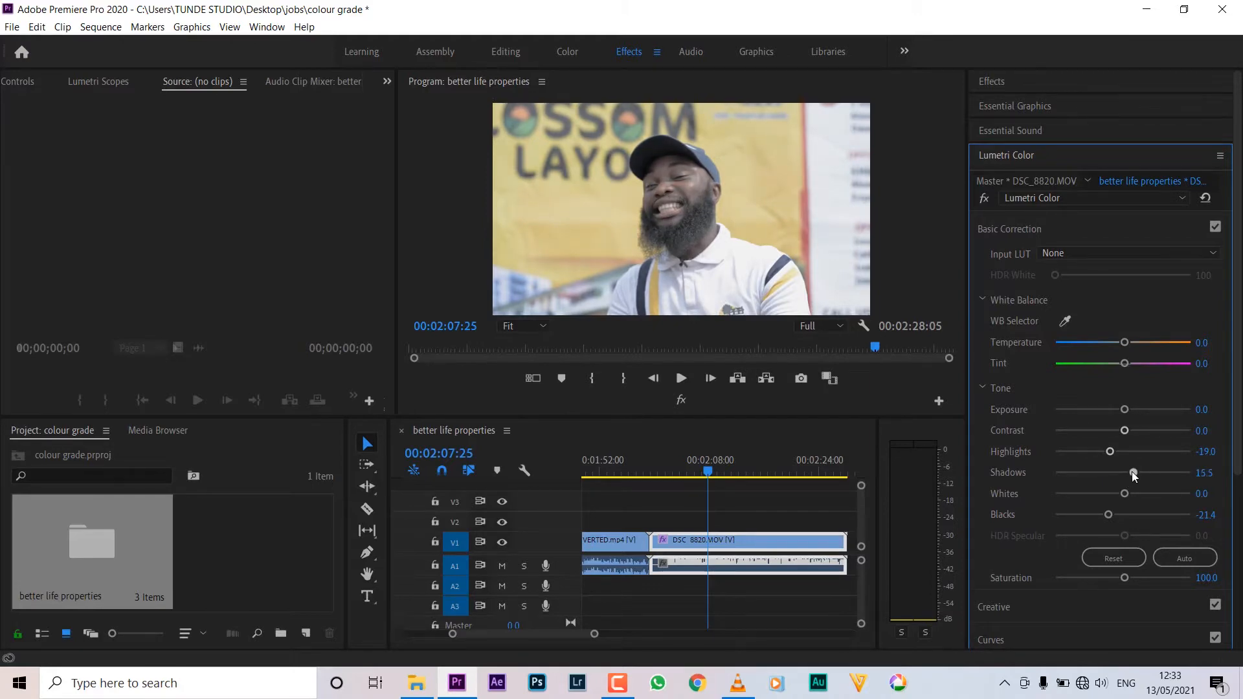
left_click_drag(1107, 515, 1109, 516)
Step: Increase the clip's Saturation to 131.0 in Basic Correction
scroll(1102, 504, "down", 4)
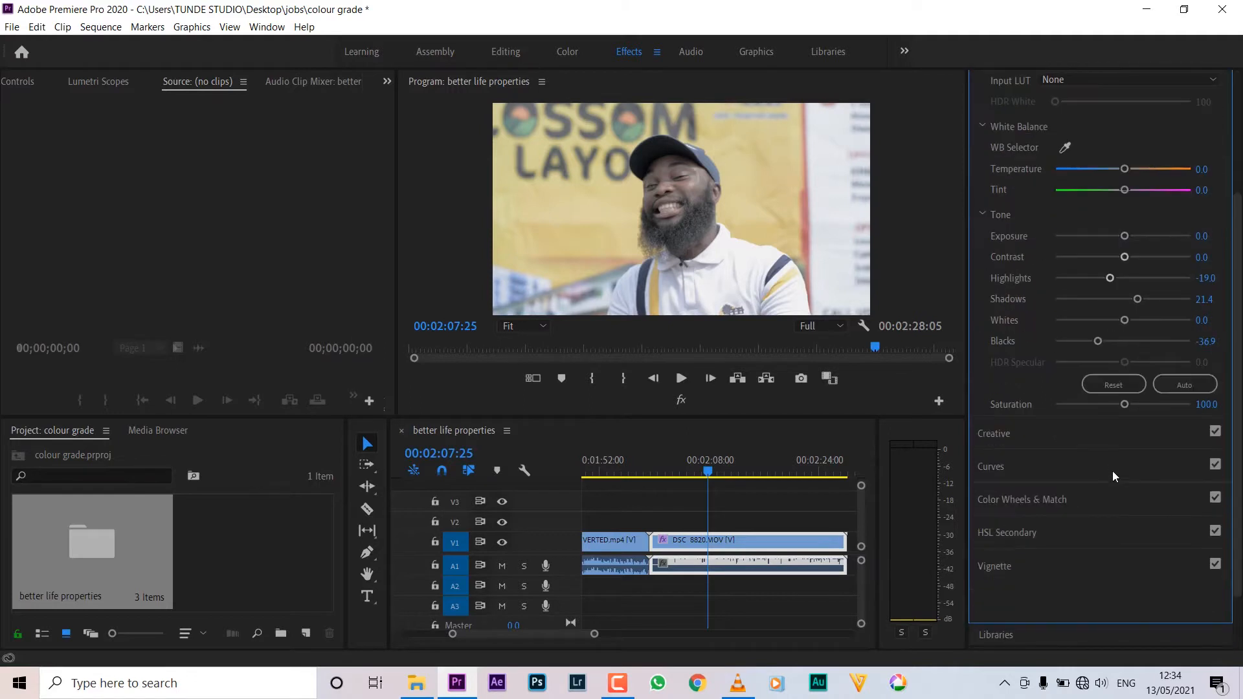
left_click(1125, 405)
left_click_drag(1125, 406, 1143, 402)
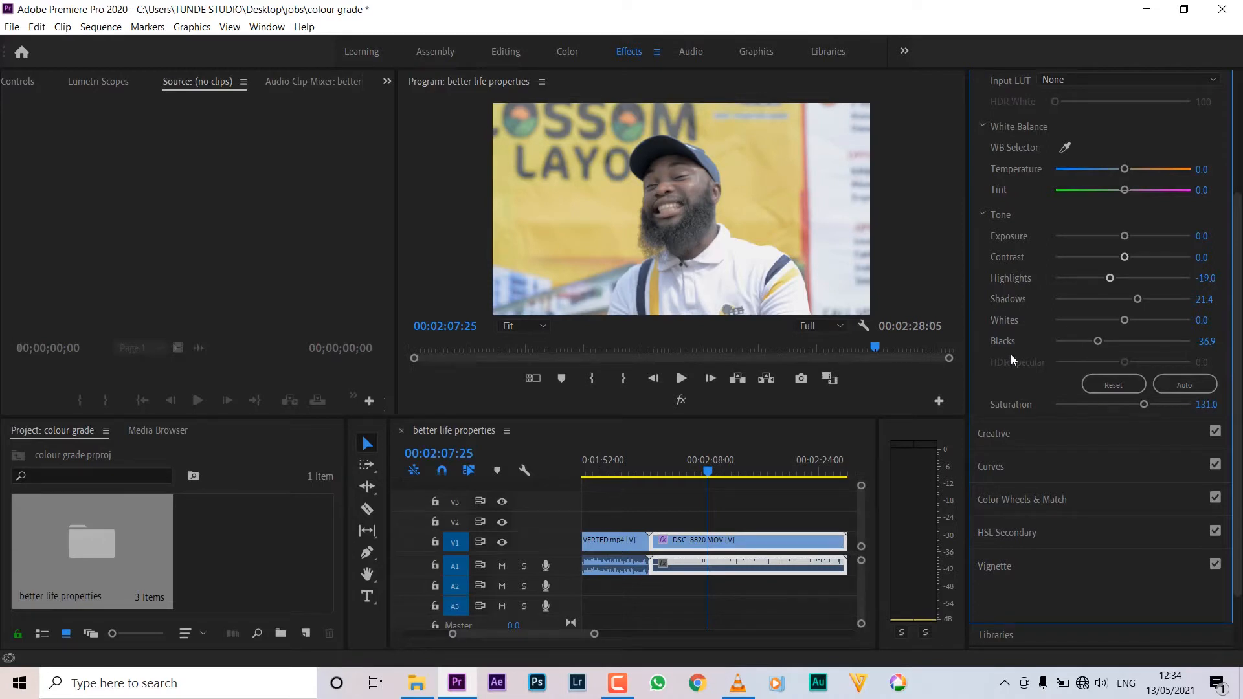
Step: Switch the Lumetri Color effect off and on repeatedly to compare the graded clip with the original
scroll(1087, 378, "up", 4)
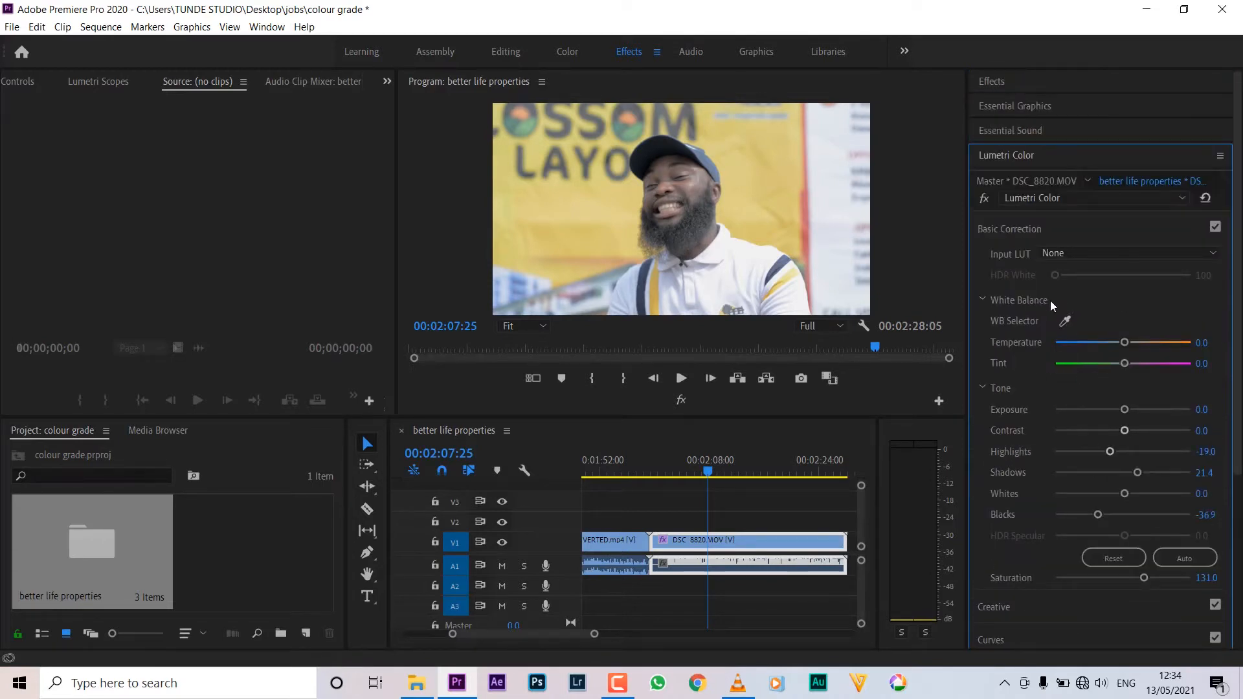
left_click(984, 199)
left_click(984, 199)
left_click(983, 199)
left_click(984, 199)
left_click(984, 199)
left_click(984, 199)
Step: Shape the white RGB curve into a gentle S with a centre anchor, a lowered shadow point and a slightly raised highlight point
scroll(1081, 316, "down", 5)
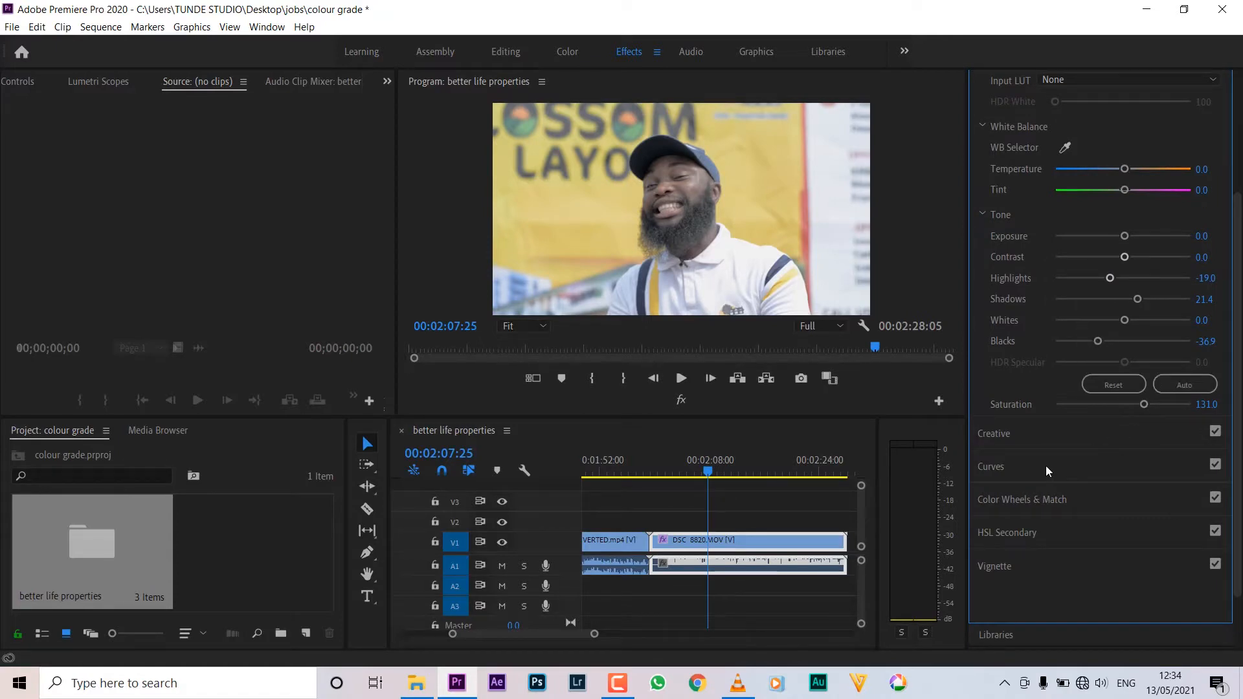
scroll(1063, 445, "down", 2)
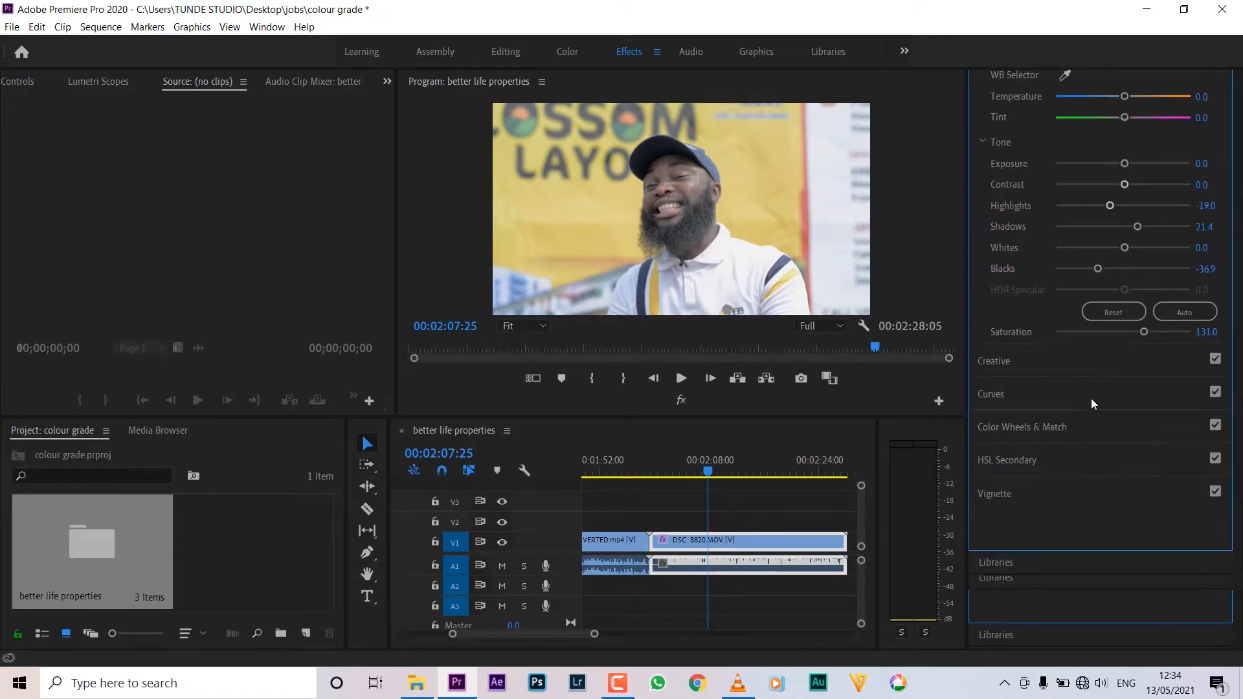
left_click(990, 396)
scroll(1090, 297, "up", 5)
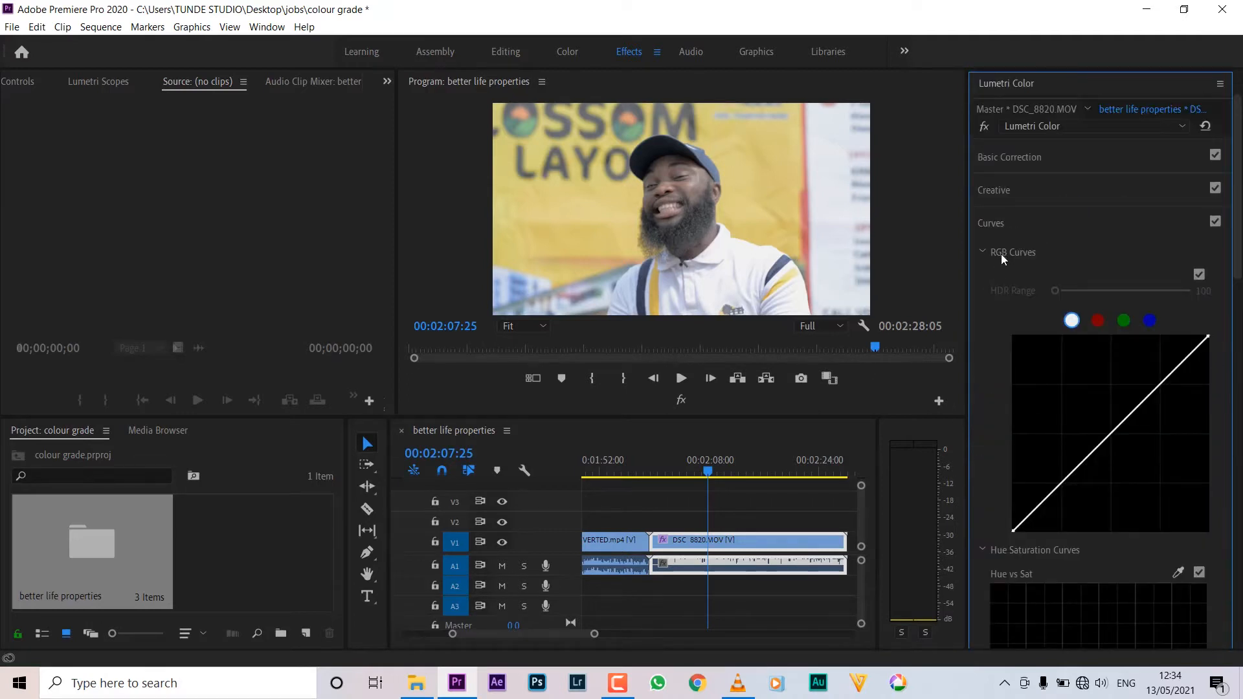
left_click(989, 224)
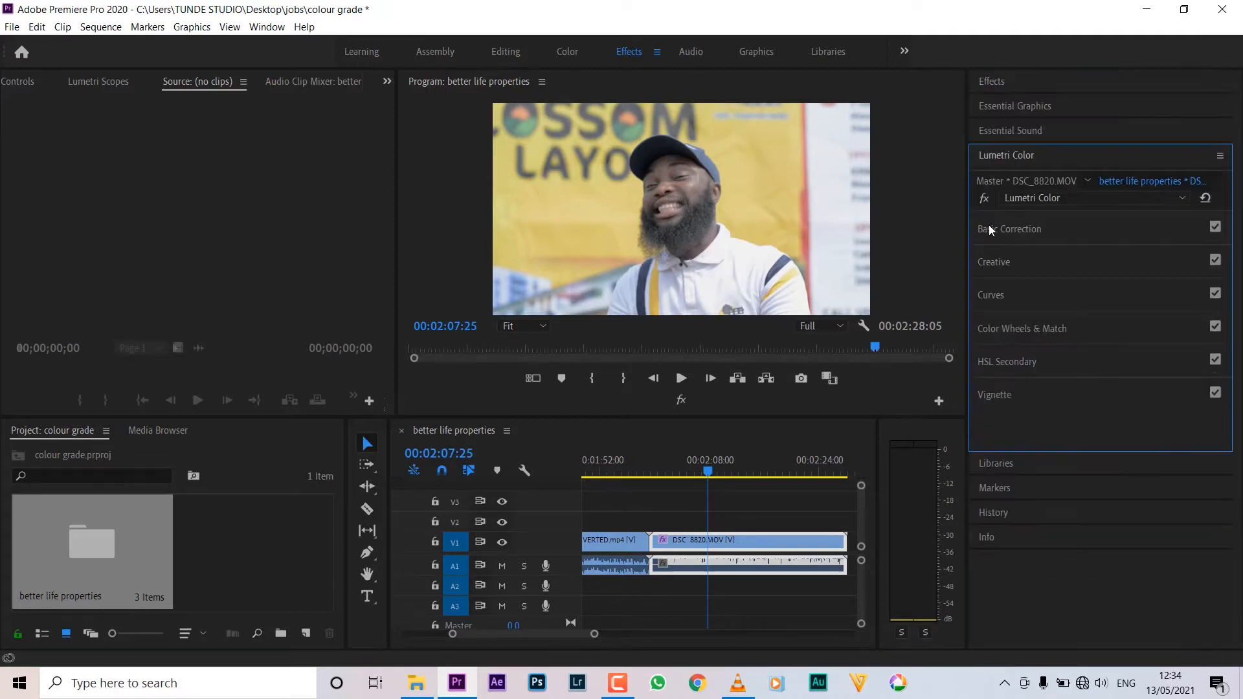
left_click(989, 293)
scroll(1114, 414, "down", 5)
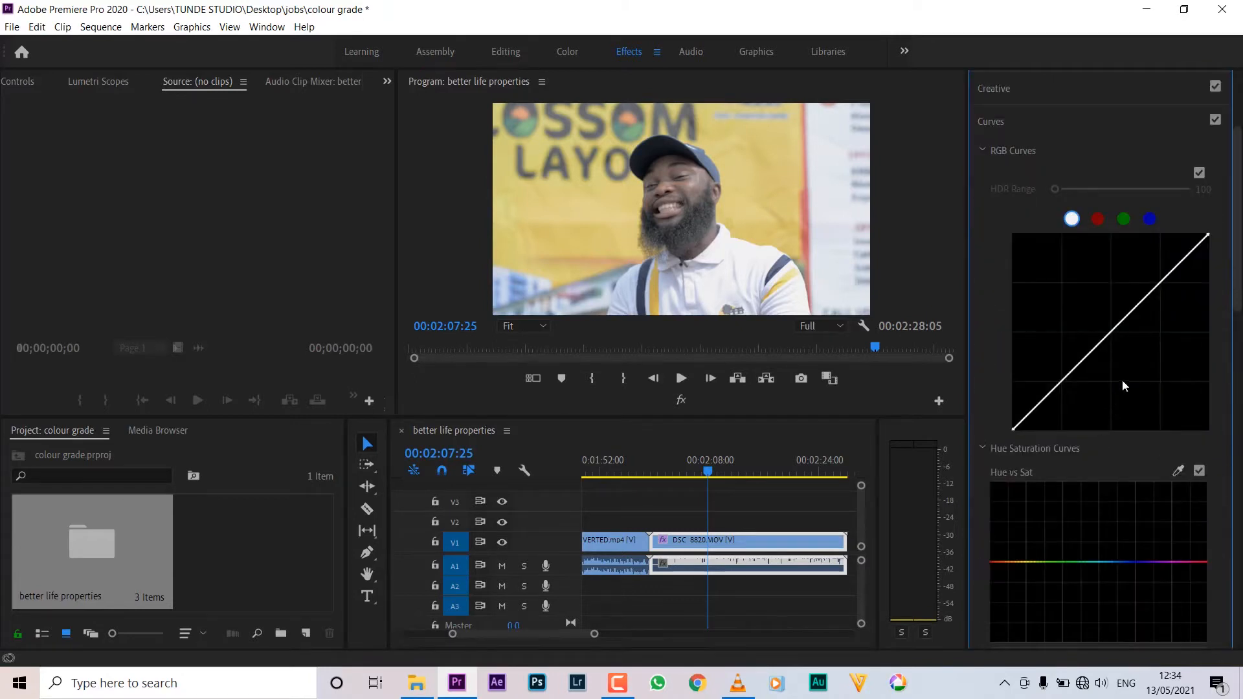
left_click(1109, 333)
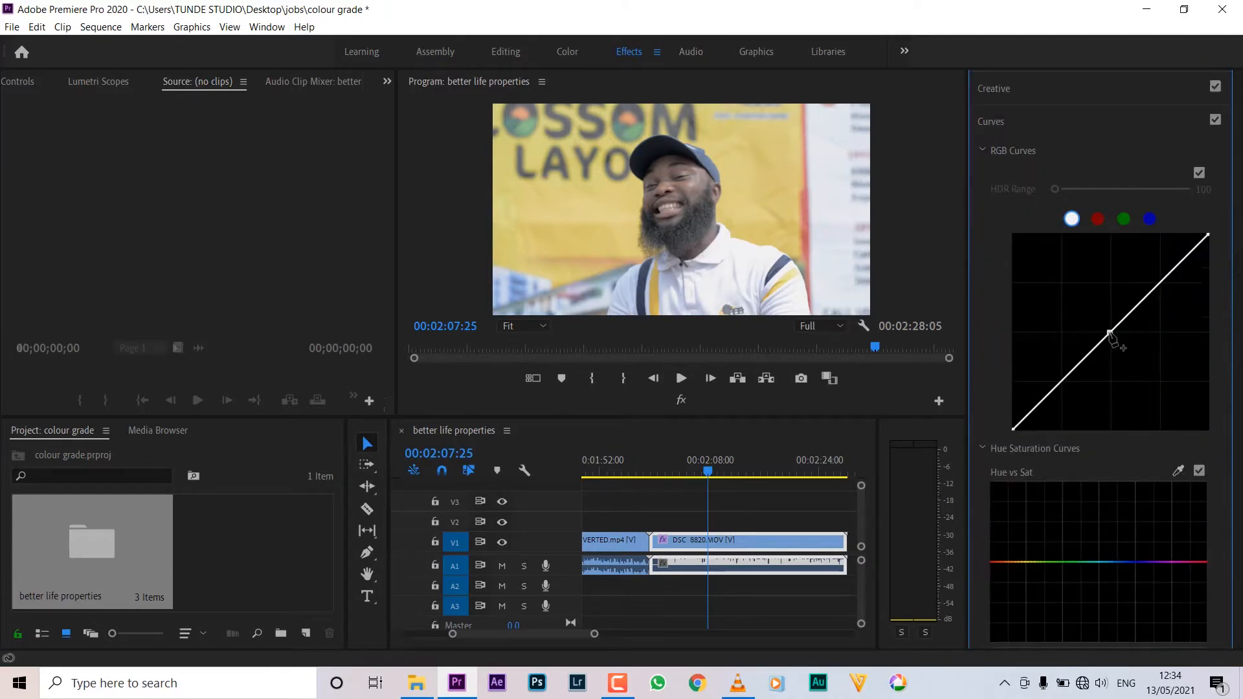
left_click(1060, 383)
left_click_drag(1060, 383, 1064, 390)
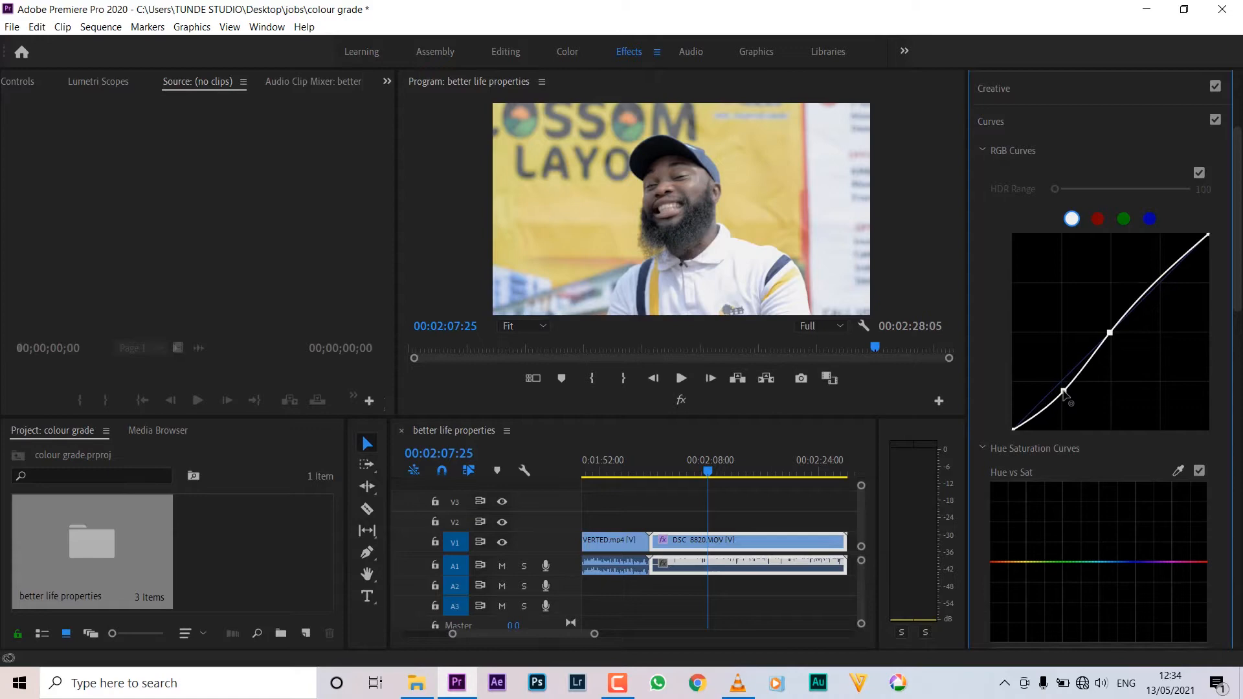
left_click(1156, 280)
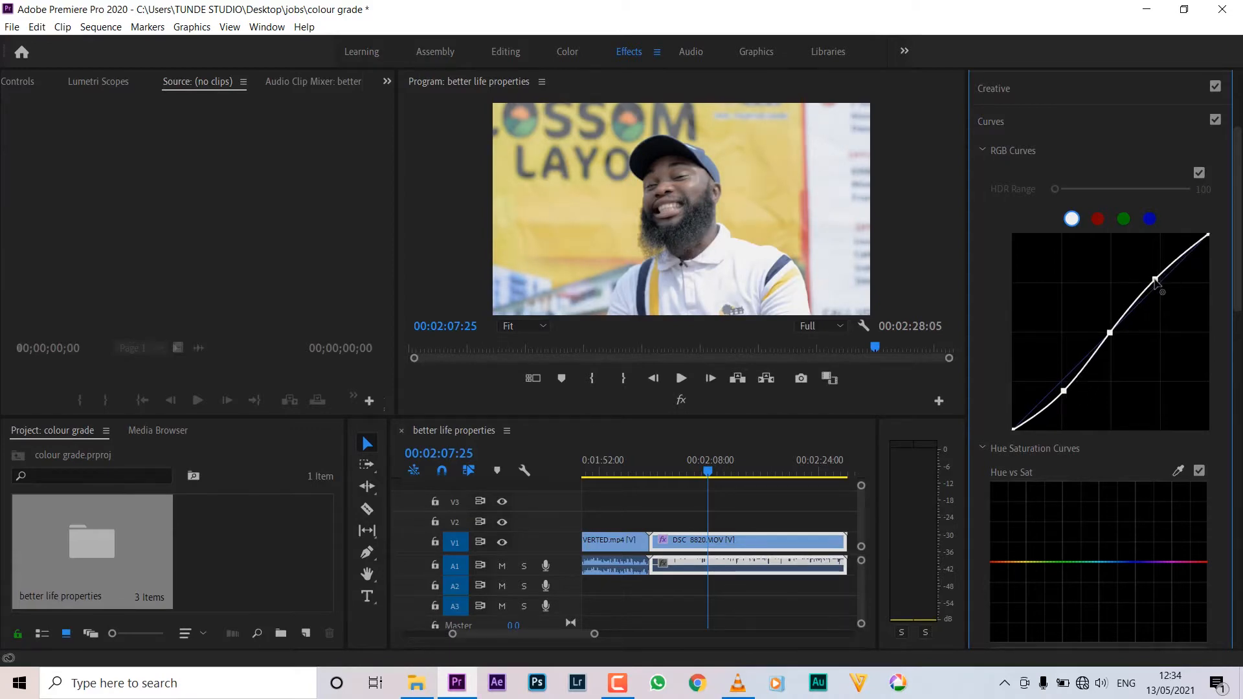
left_click_drag(1156, 281, 1156, 280)
Step: In Basic Correction, set Contrast to 50.0 and raise Shadows to 59.5
scroll(1048, 305, "up", 3)
left_click(1035, 234)
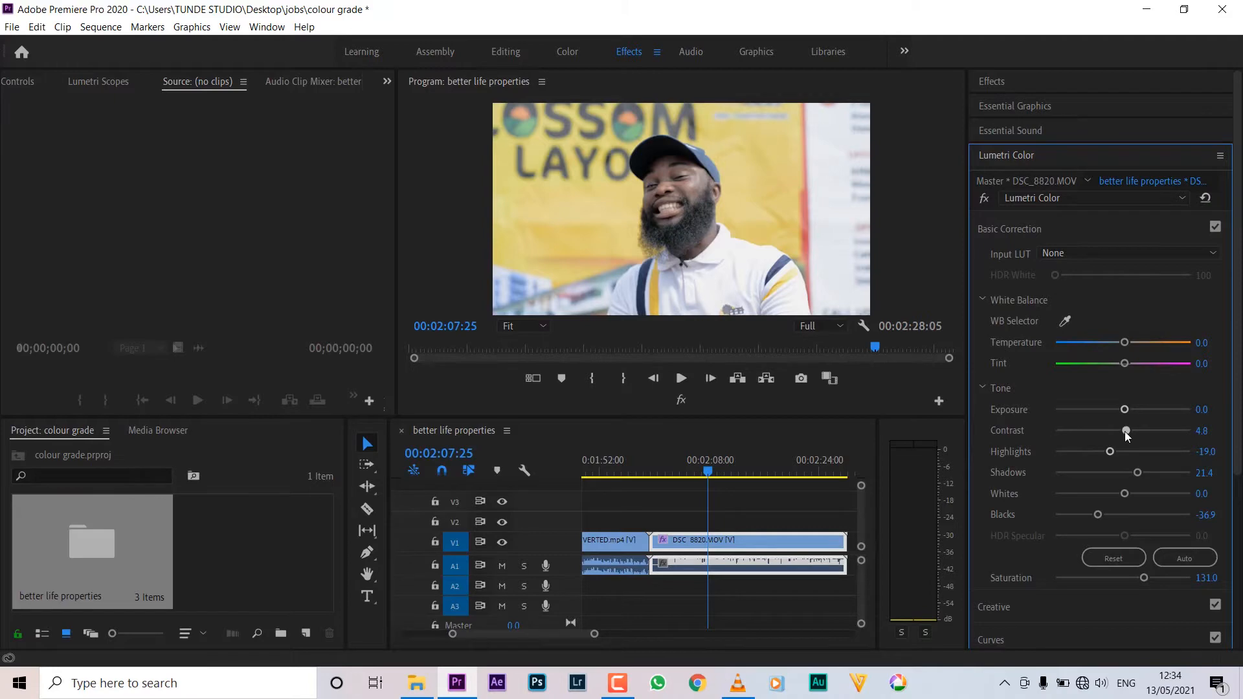
left_click_drag(1126, 430, 1131, 432)
left_click_drag(1139, 474, 1157, 473)
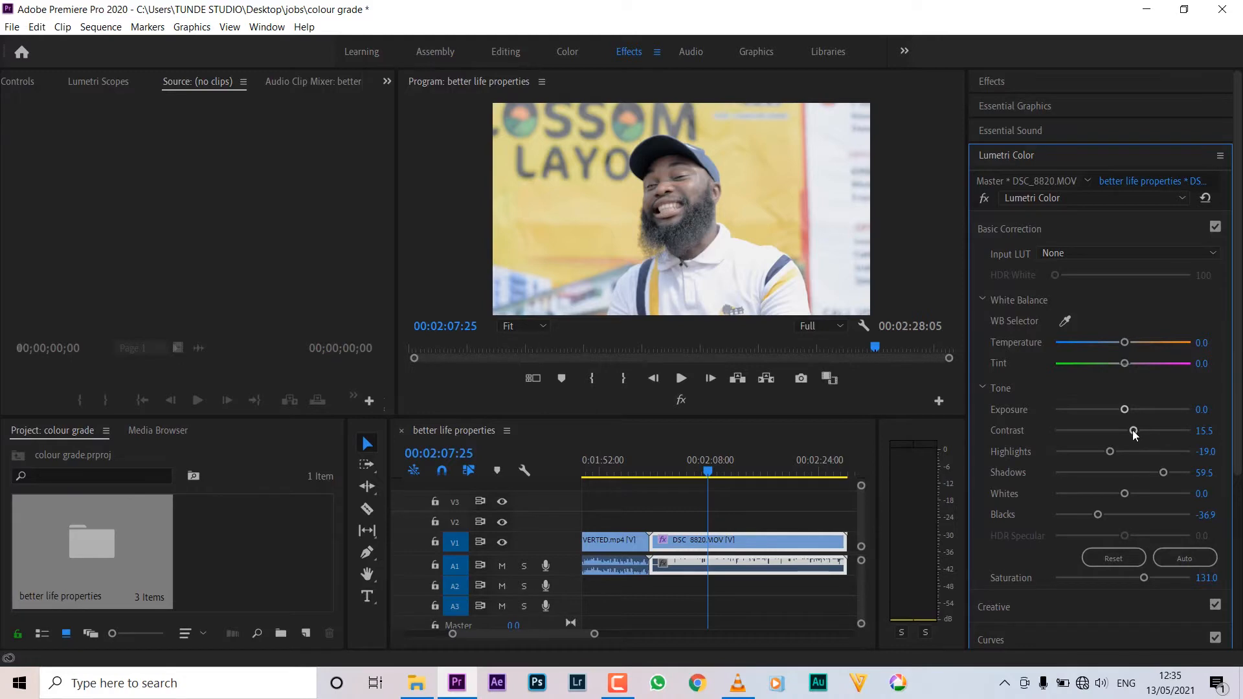
mouse_move(1133, 430)
left_mouse_down()
mouse_move(1159, 436)
mouse_move(1148, 440)
left_mouse_up()
Step: Review the Basic Correction settings and switch the Lumetri Color effect off and on to compare before and after
scroll(1122, 465, "down", 4)
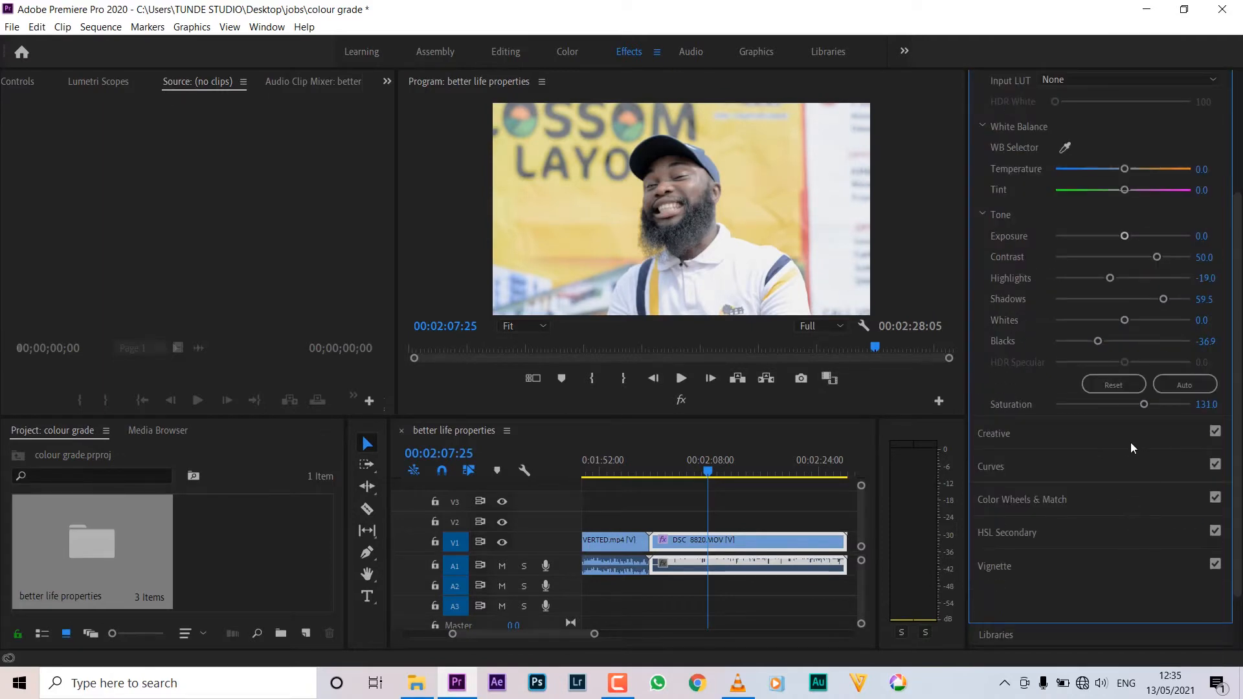
scroll(1031, 487, "down", 2)
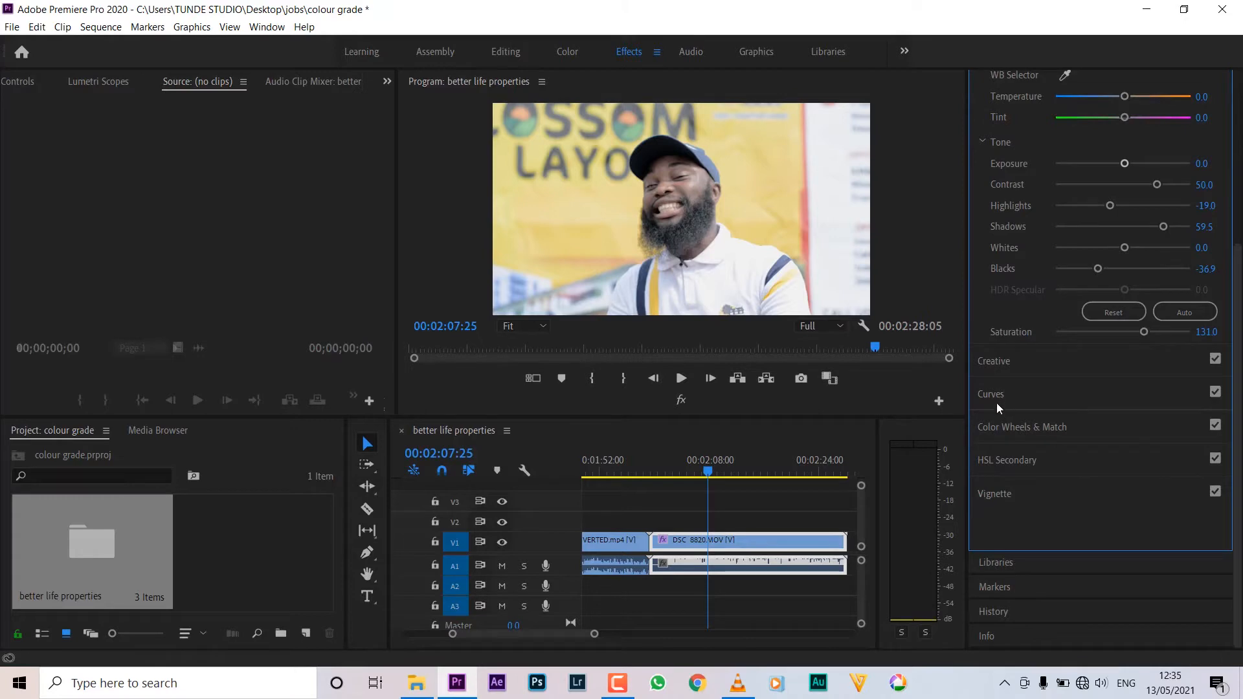
scroll(1062, 400, "up", 4)
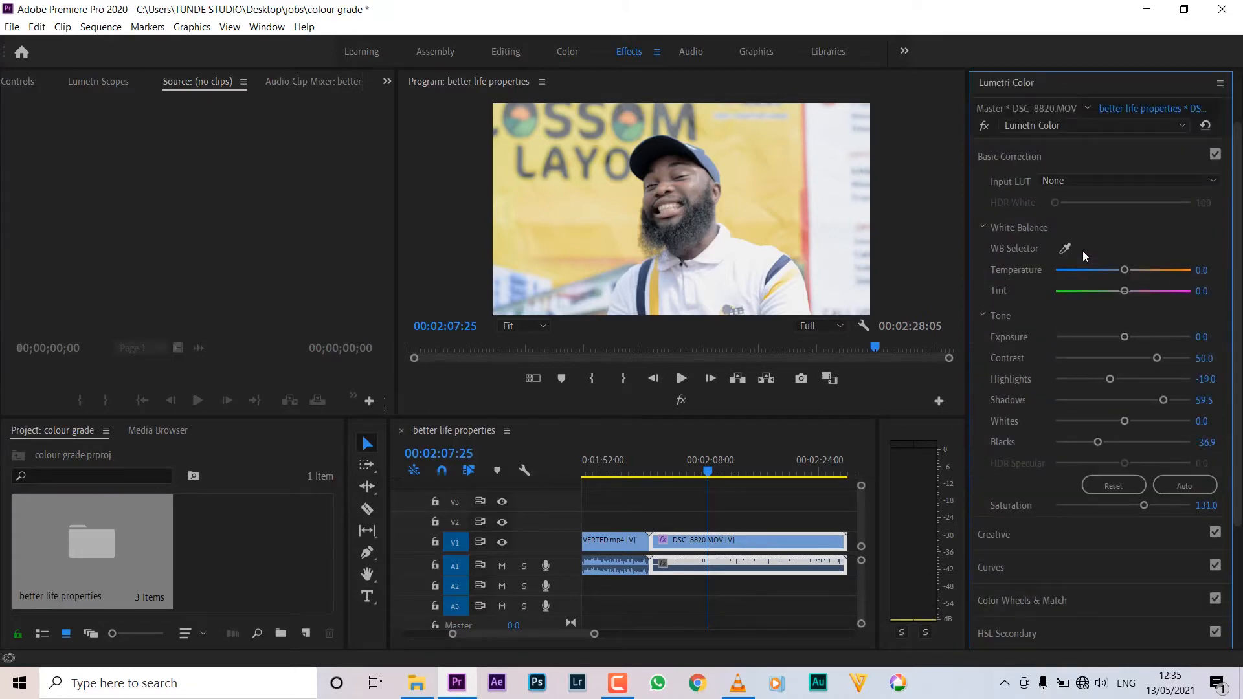
left_click(985, 126)
left_click(985, 126)
Step: Examine the Hue Saturation Curves in the Curves section, from Hue vs Sat through Sat vs Sat
left_click(1002, 159)
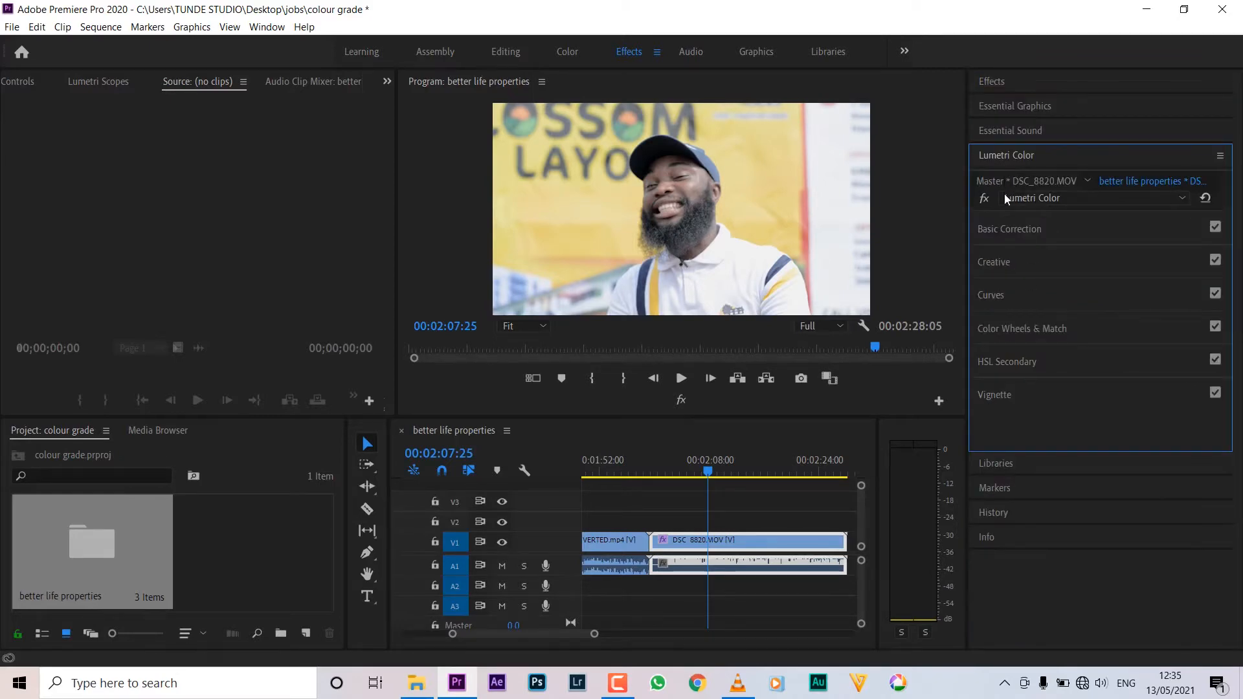
left_click(995, 296)
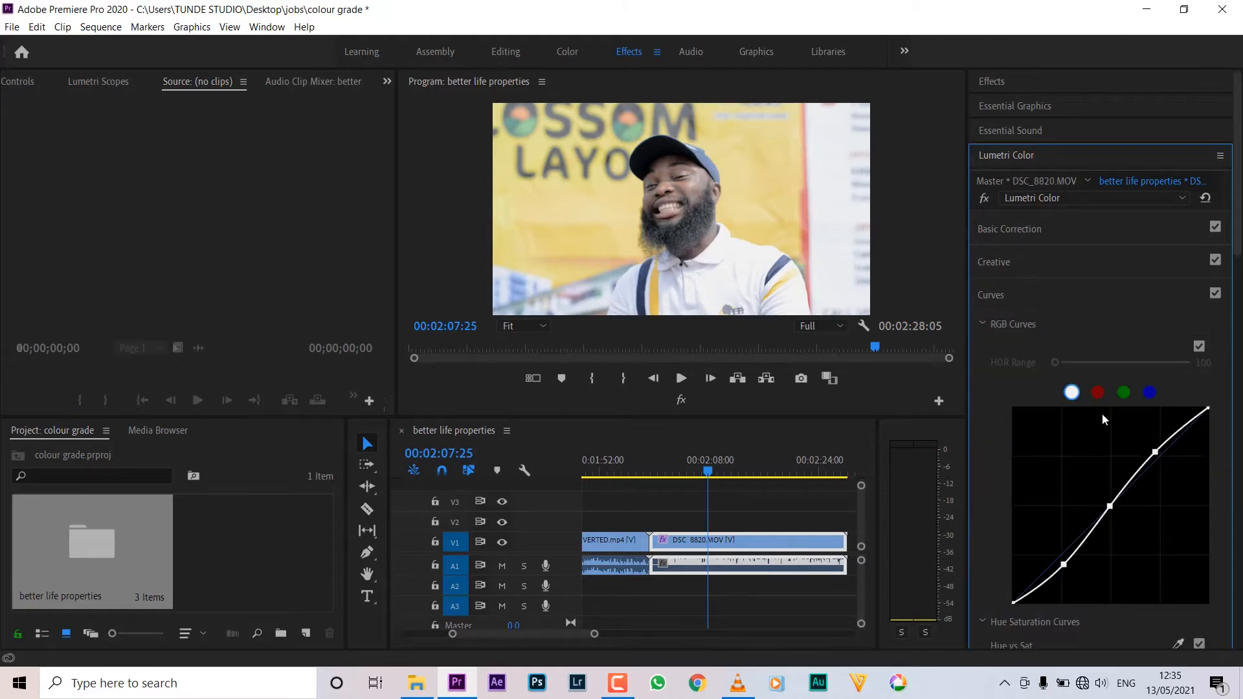
scroll(1121, 460, "down", 3)
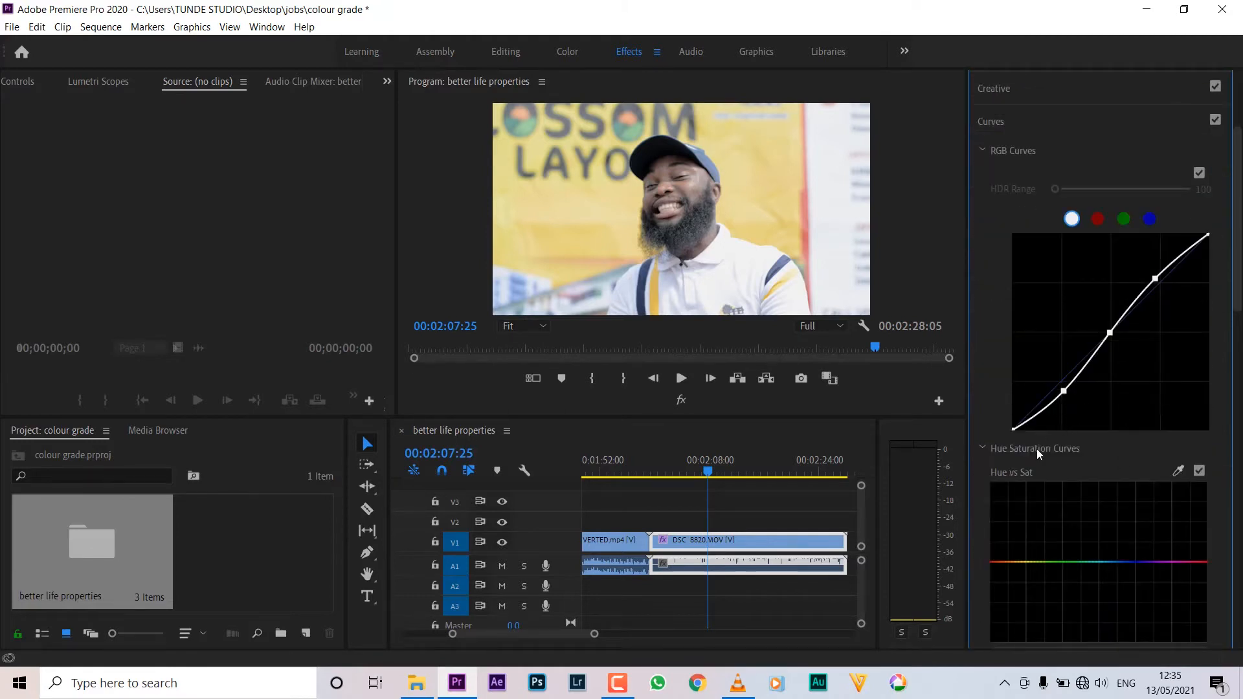
scroll(1035, 455, "down", 3)
scroll(1034, 382, "down", 3)
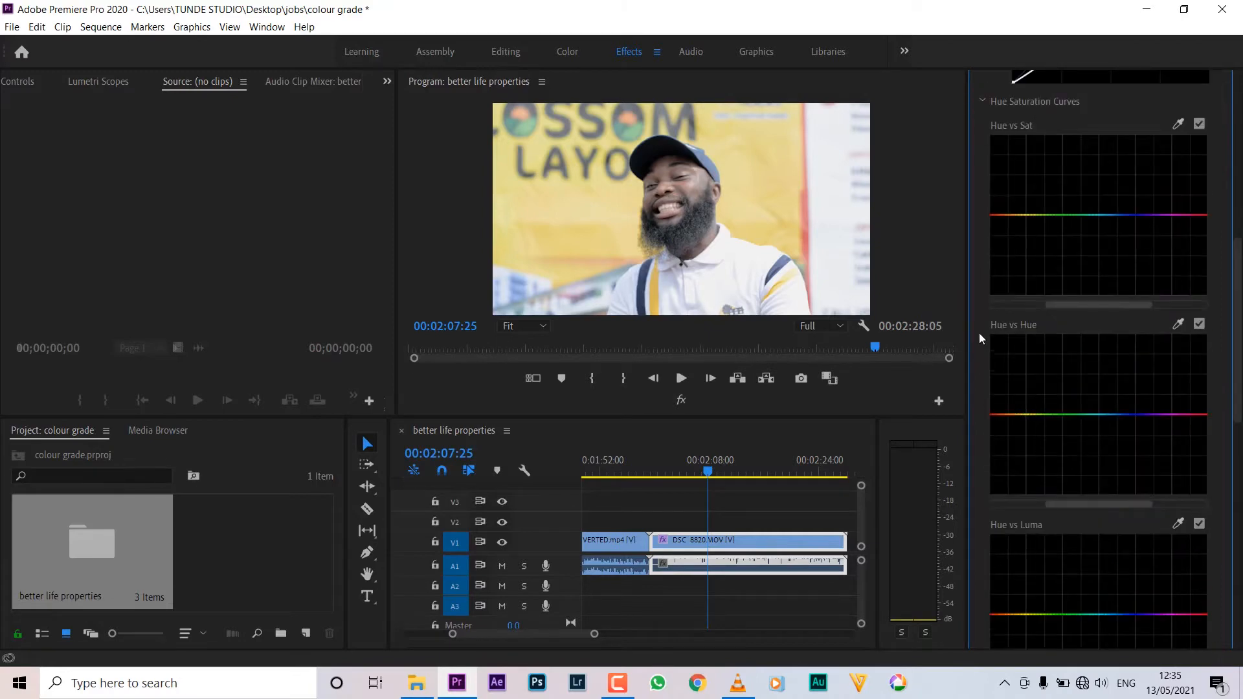
scroll(1061, 449, "down", 3)
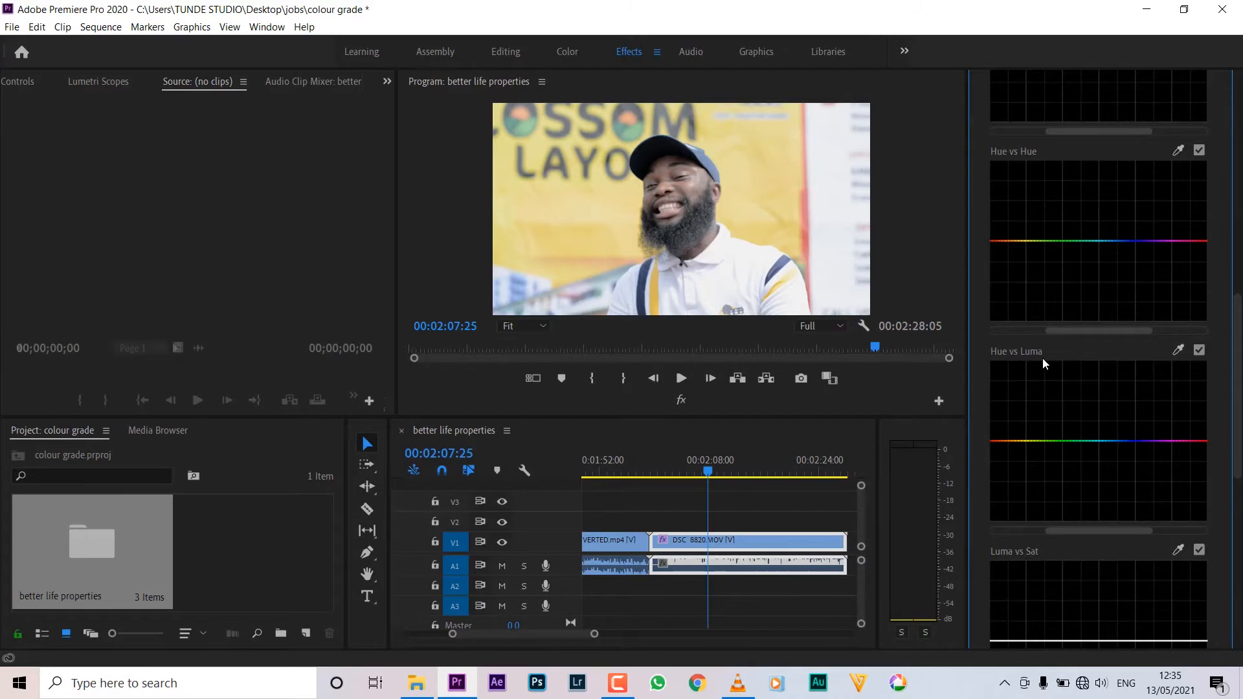
scroll(1044, 360, "down", 3)
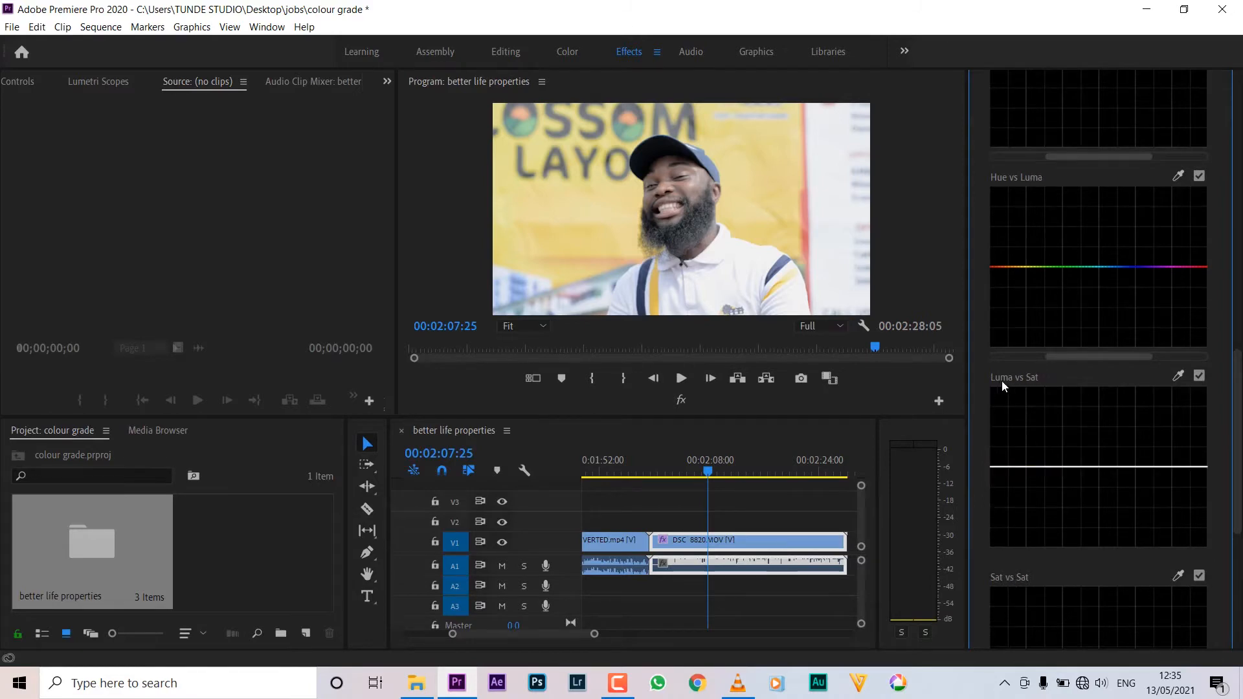
scroll(1043, 408, "down", 3)
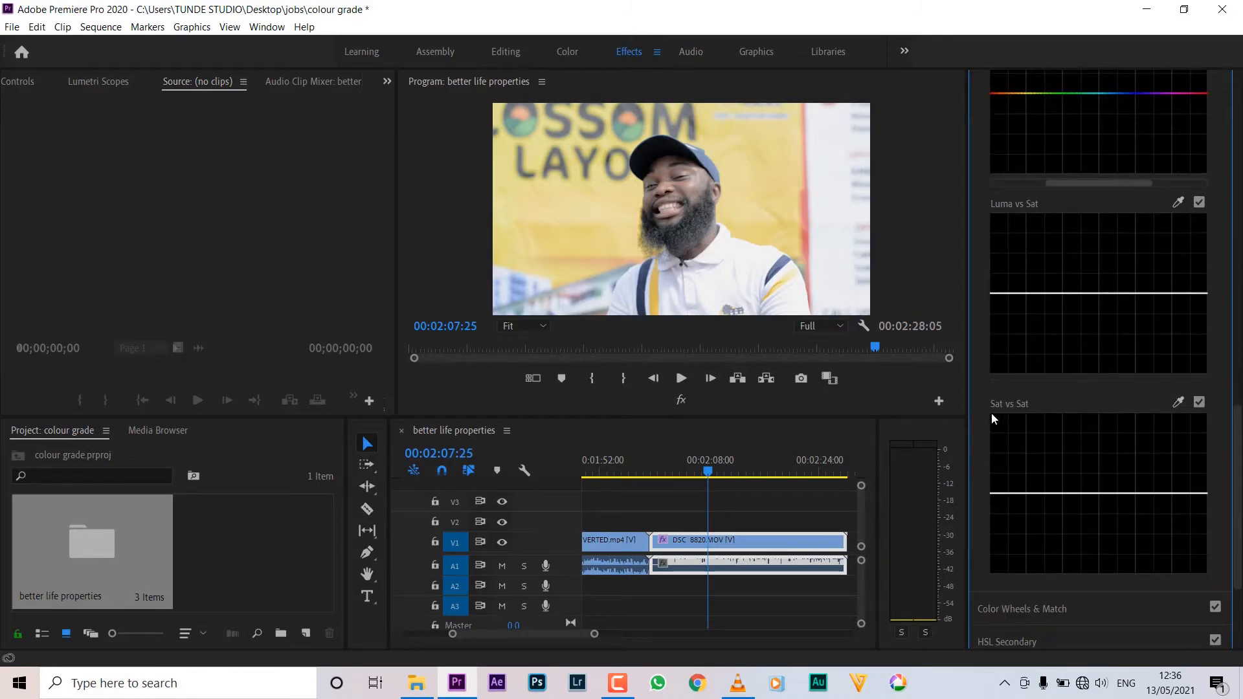
scroll(1010, 418, "down", 3)
scroll(1082, 348, "up", 12)
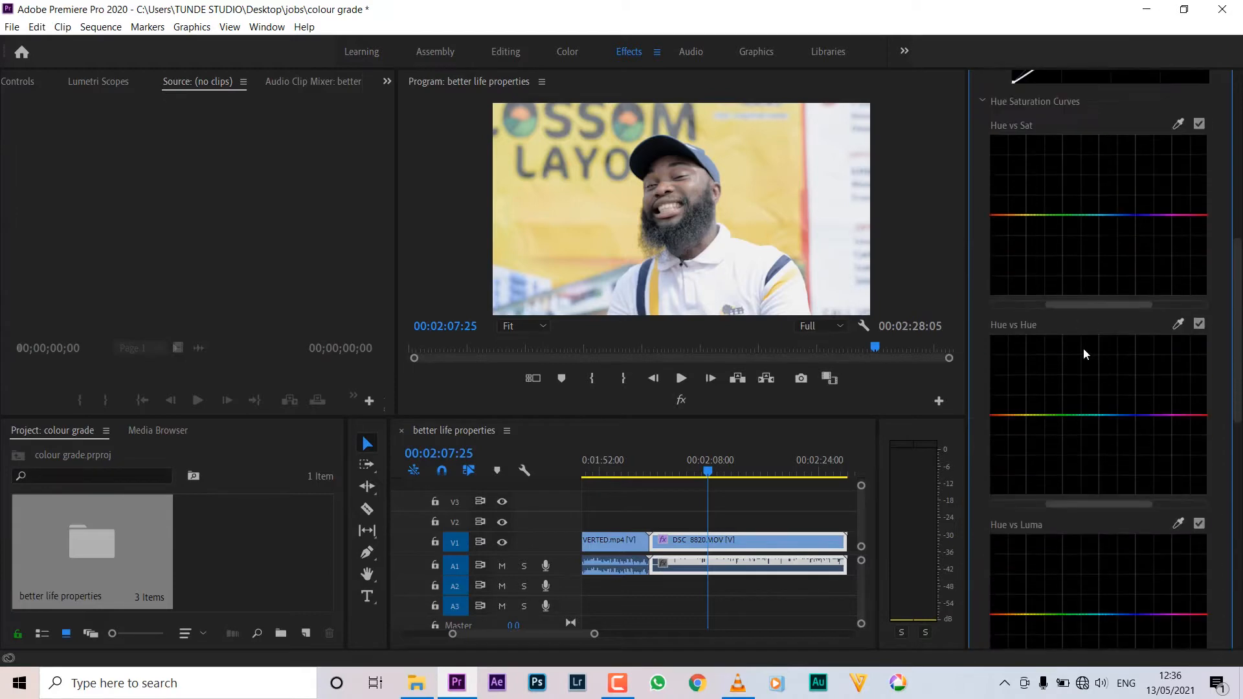
scroll(1083, 348, "up", 3)
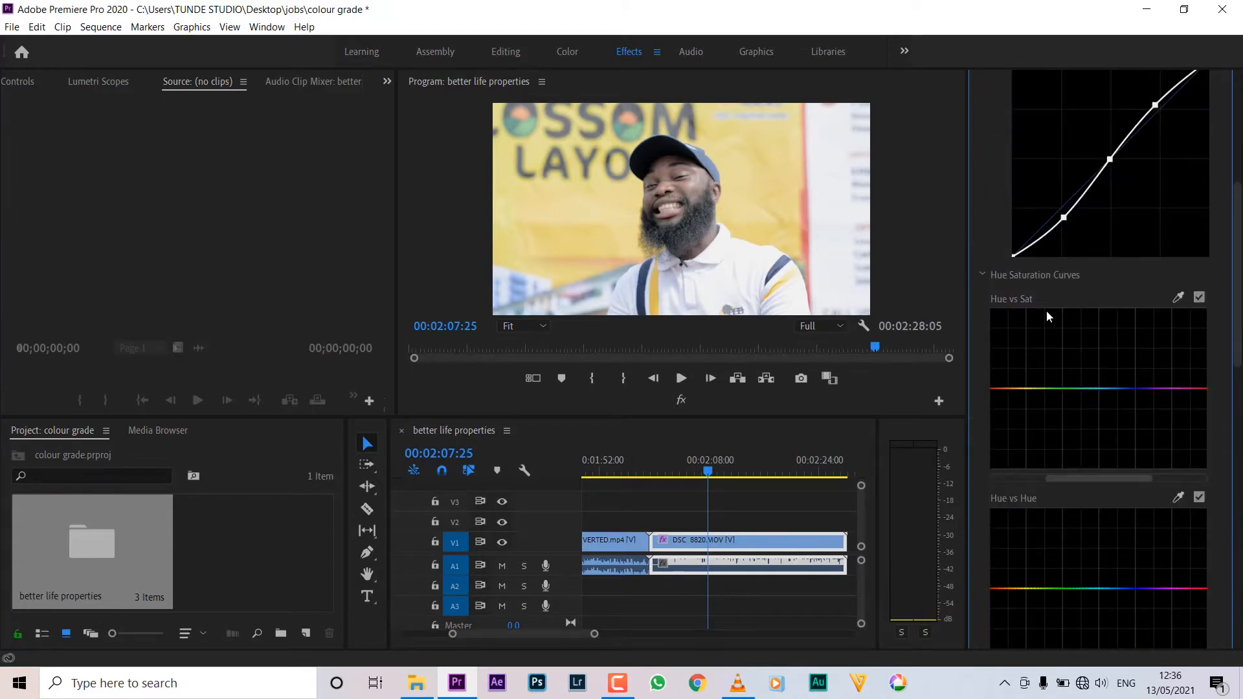
scroll(1023, 336, "down", 9)
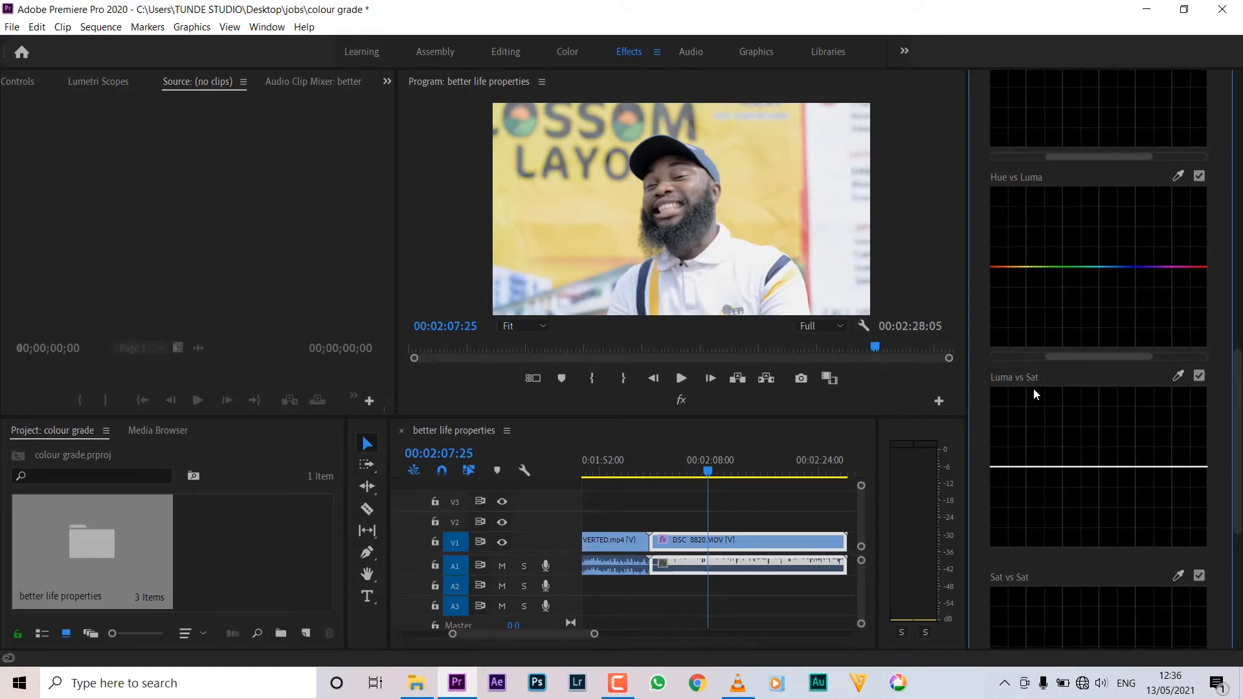
scroll(1025, 413, "down", 3)
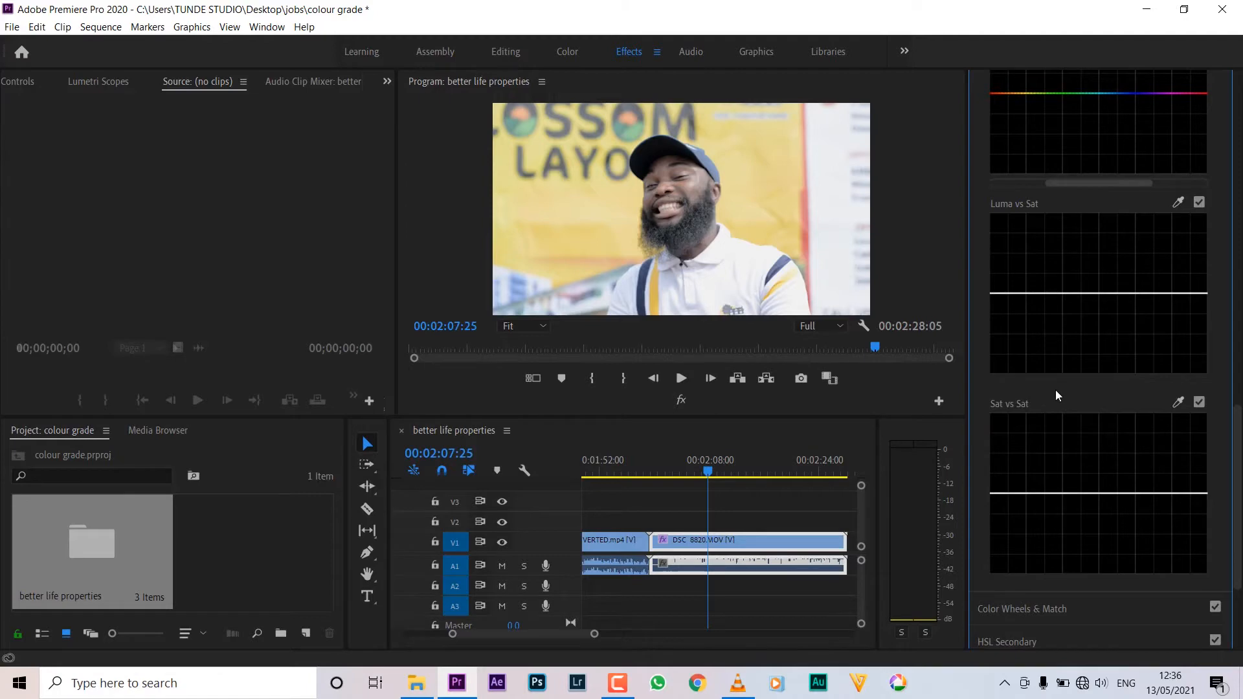
scroll(1056, 390, "up", 5)
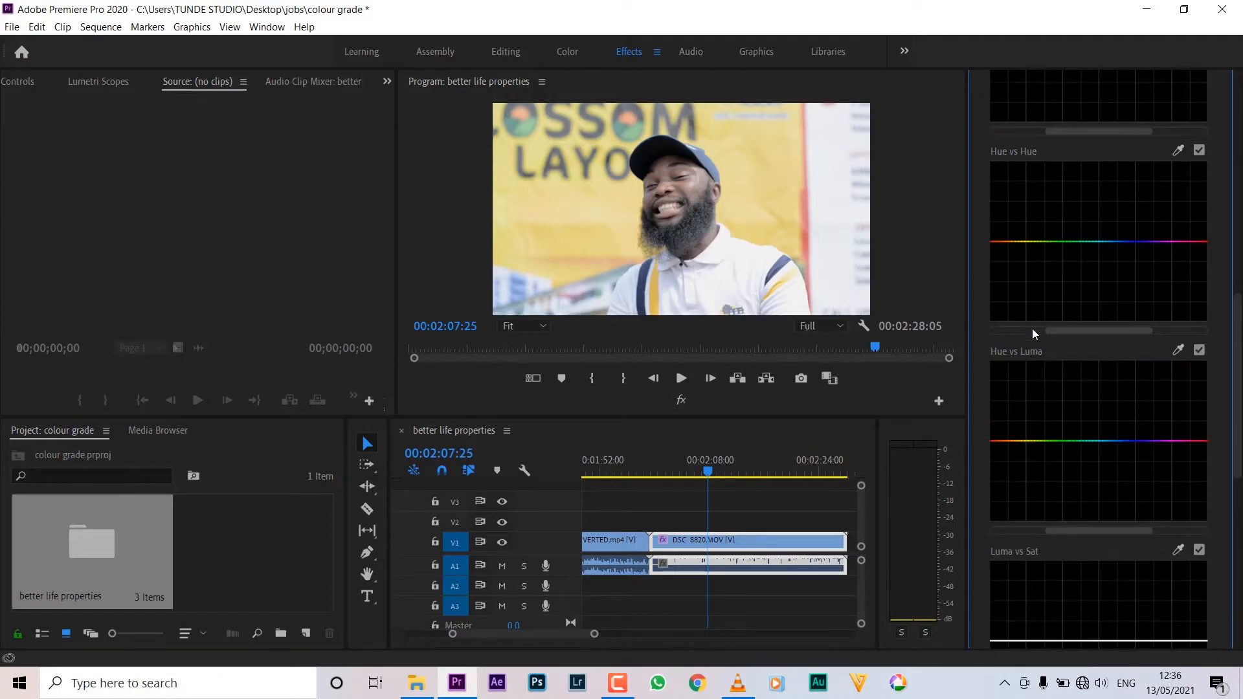
scroll(1071, 320, "up", 3)
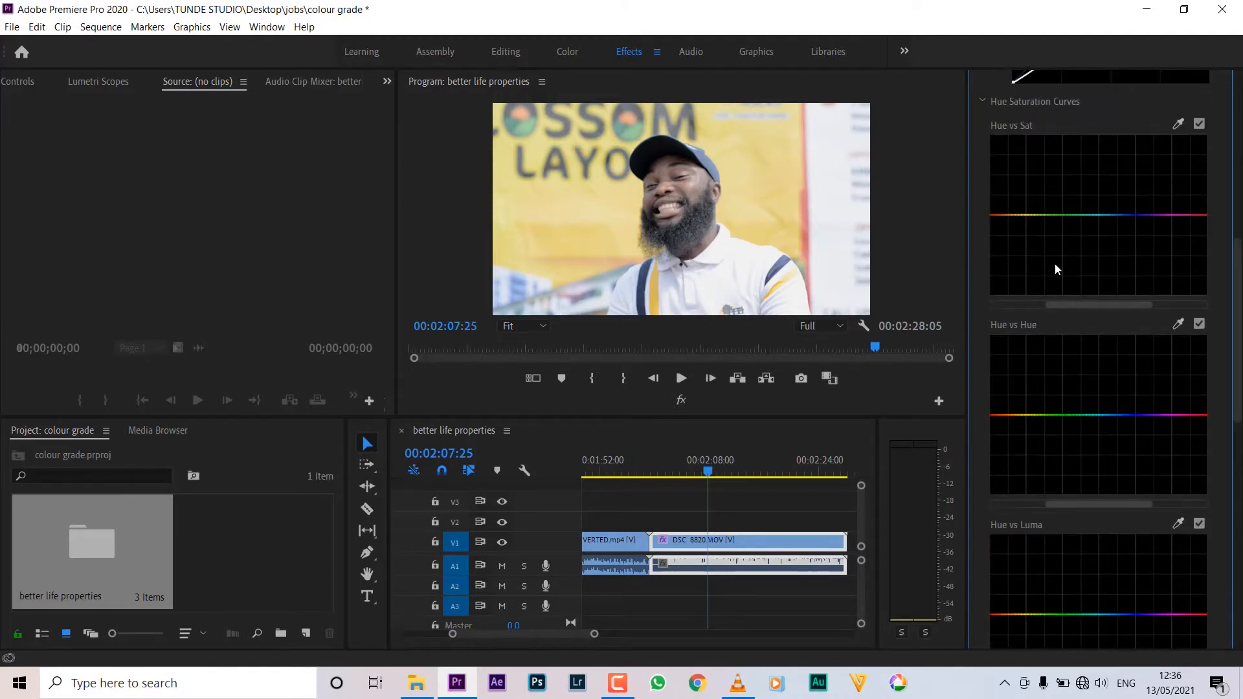
scroll(1055, 264, "up", 4)
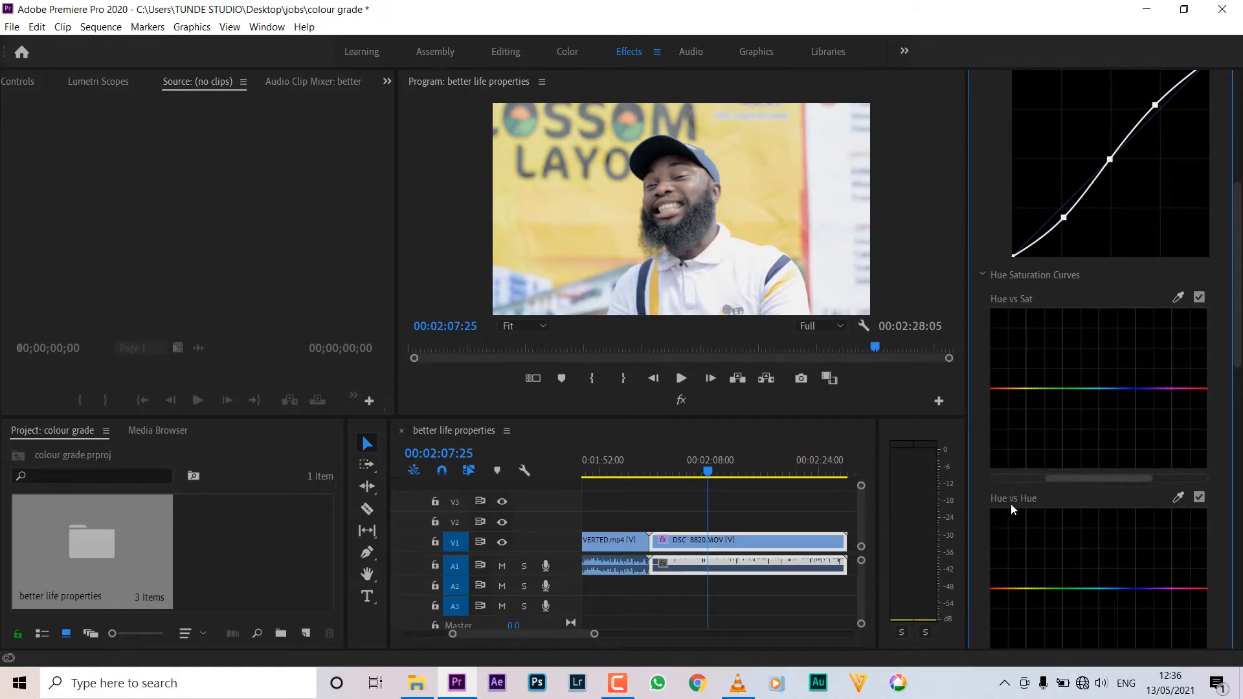
scroll(1039, 505, "down", 3)
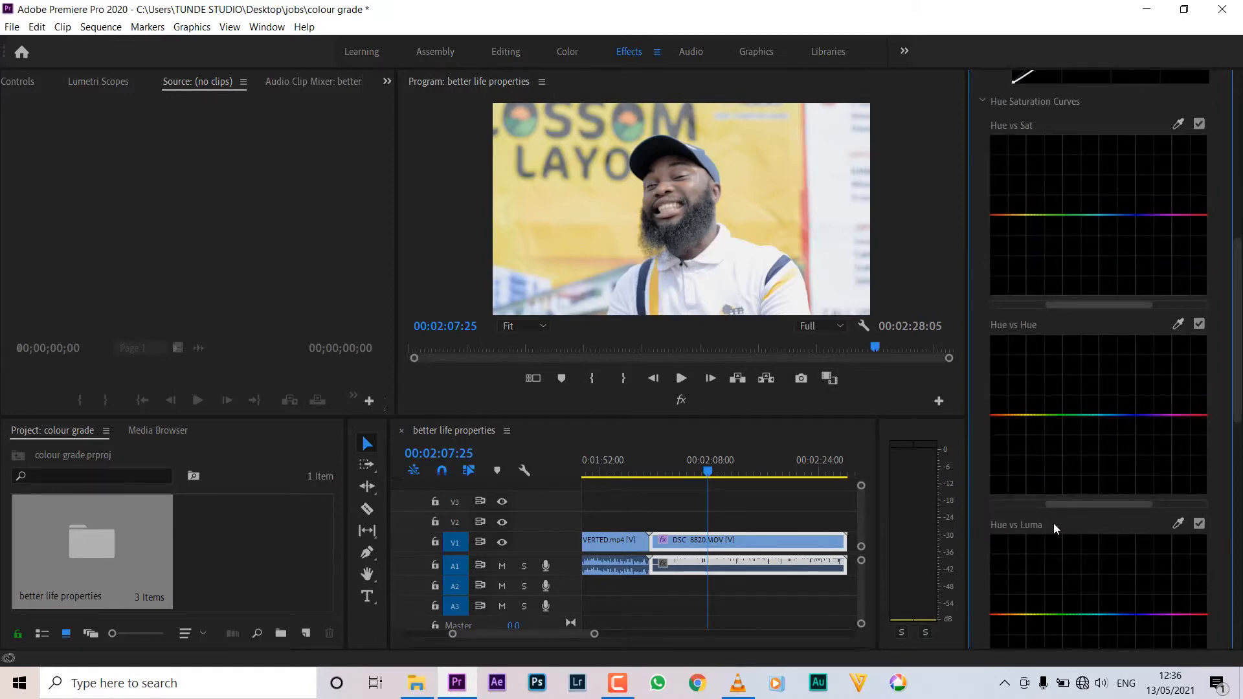
scroll(1053, 523, "up", 3)
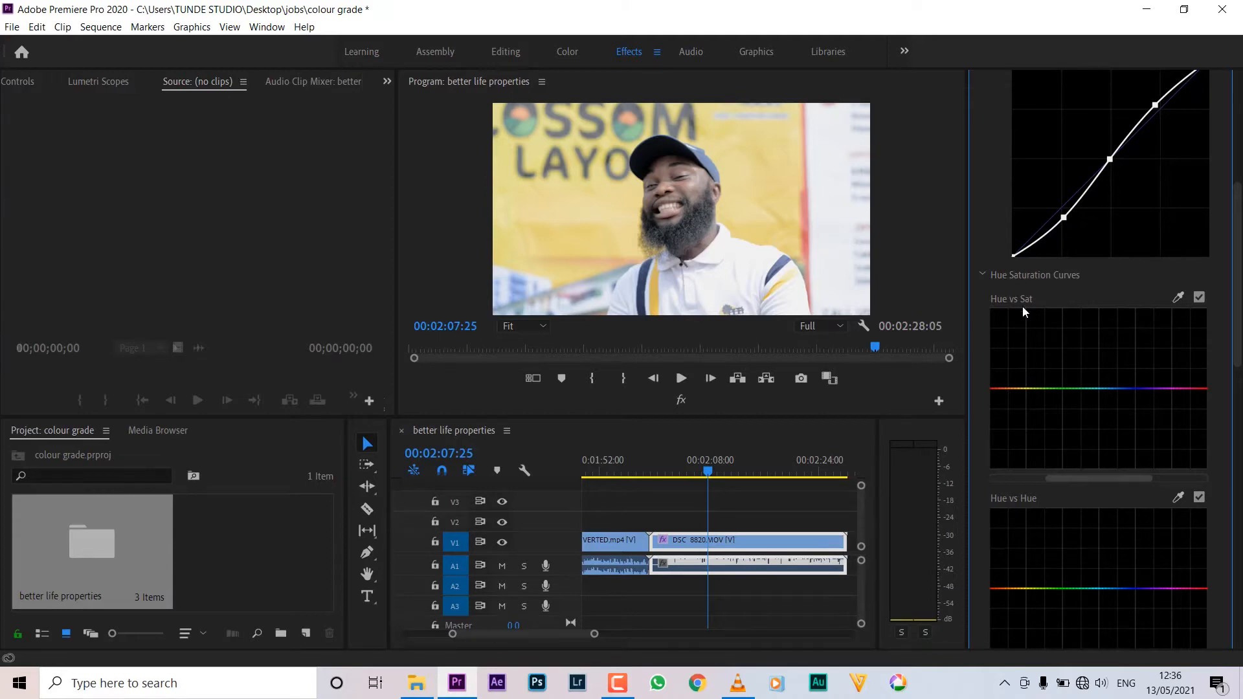
Step: Sample the yellow backdrop for the Hue vs Sat curve and raise its yellow-orange point to boost saturation
left_click(1177, 298)
left_click(757, 170)
mouse_move(1017, 389)
left_mouse_down()
mouse_move(1020, 318)
mouse_move(1022, 387)
mouse_move(1018, 362)
mouse_move(1022, 373)
left_mouse_up()
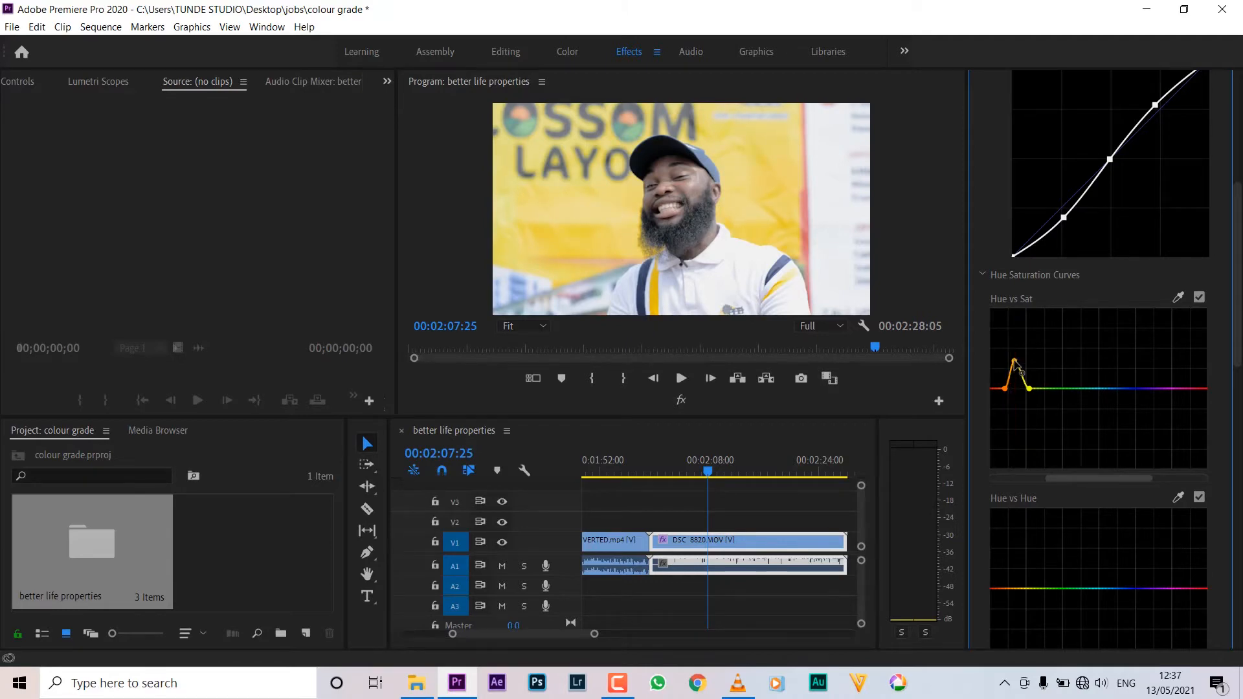
Step: Sample the blue stripe on the shirt sleeve for Hue vs Sat and raise the blue point to boost saturation
left_click(1178, 298)
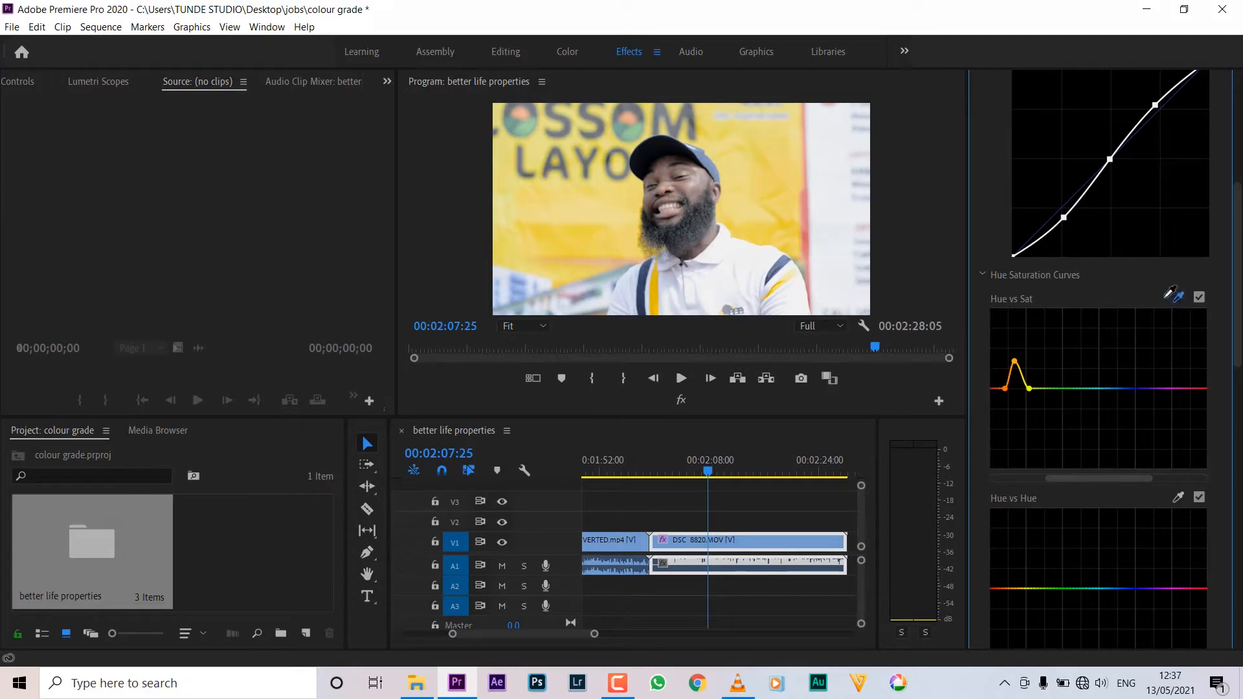
left_click(788, 254)
left_click_drag(1127, 389, 1125, 368)
scroll(1099, 398, "down", 3)
scroll(1140, 272, "up", 3)
Step: Sample the red edge of the backdrop beside the man for Hue vs Sat and raise the red point very slightly
left_click(1179, 298)
left_click(808, 219)
left_click_drag(1207, 389, 1205, 387)
scroll(1110, 411, "down", 3)
scroll(1101, 348, "up", 3)
scroll(1101, 363, "down", 3)
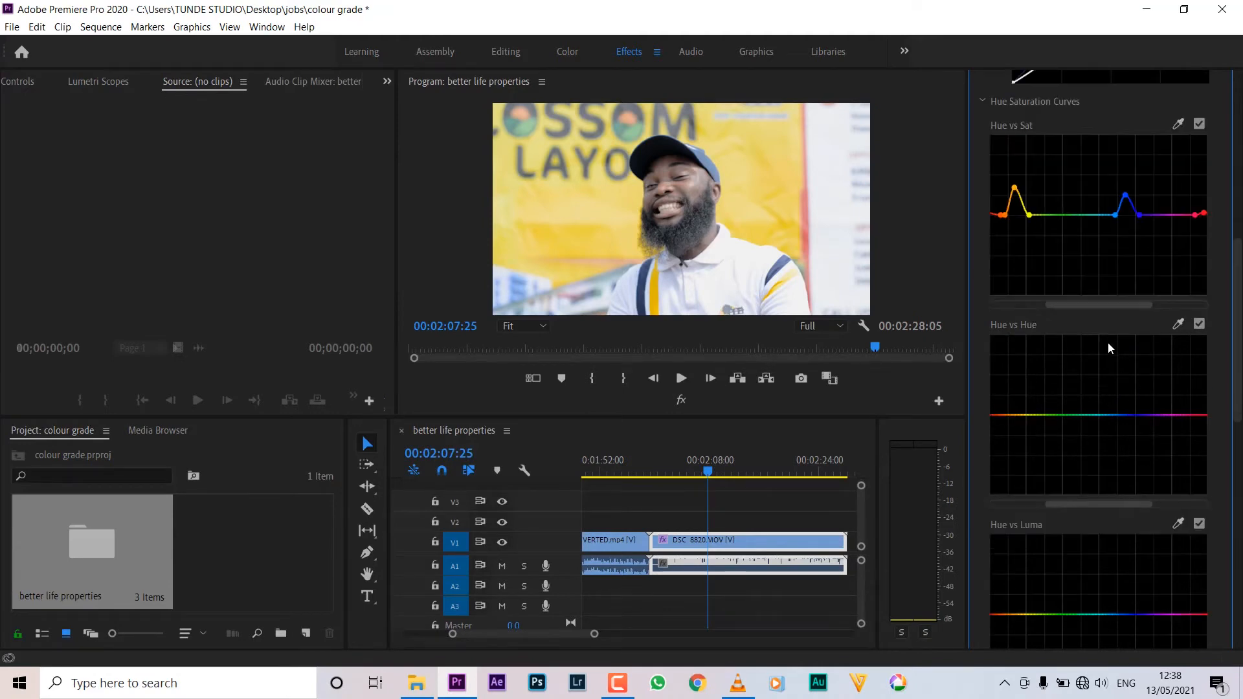
scroll(1091, 355, "up", 3)
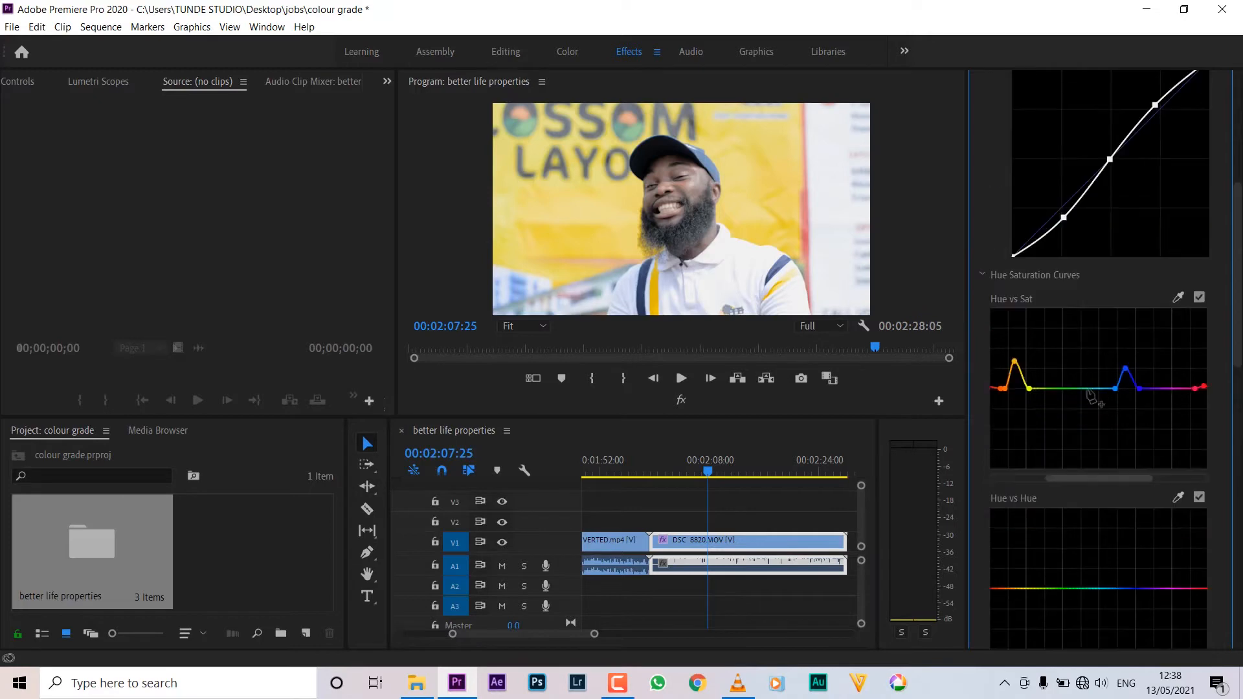
Step: Toggle the Lumetri Color effect off and on several times to compare the Hue vs Sat grade with the original
scroll(1067, 340, "up", 6)
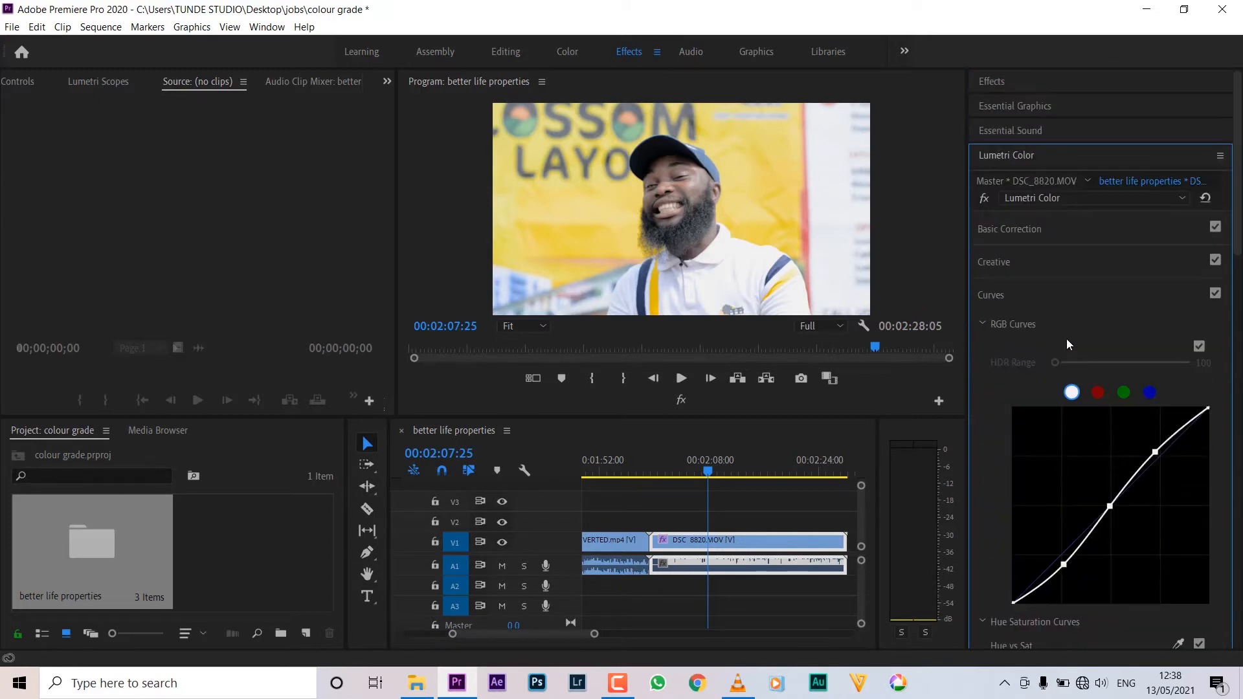
scroll(1206, 363, "down", 3)
scroll(1144, 380, "up", 3)
scroll(1063, 359, "down", 8)
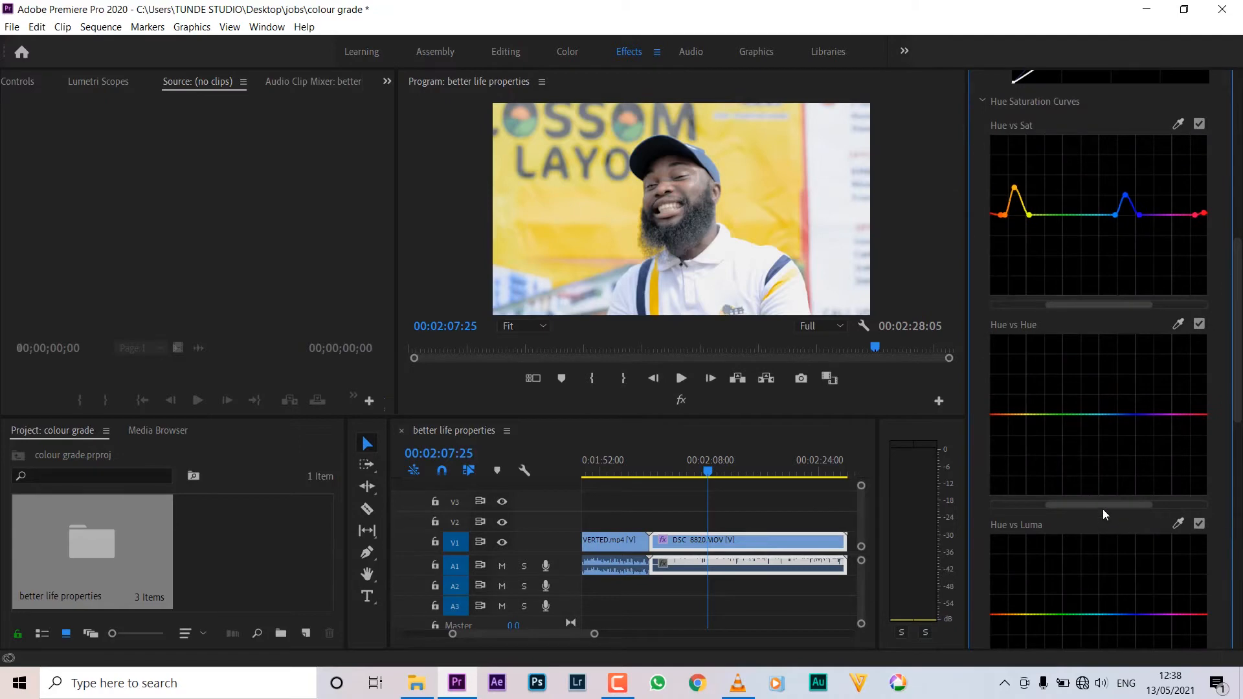
scroll(977, 317, "up", 8)
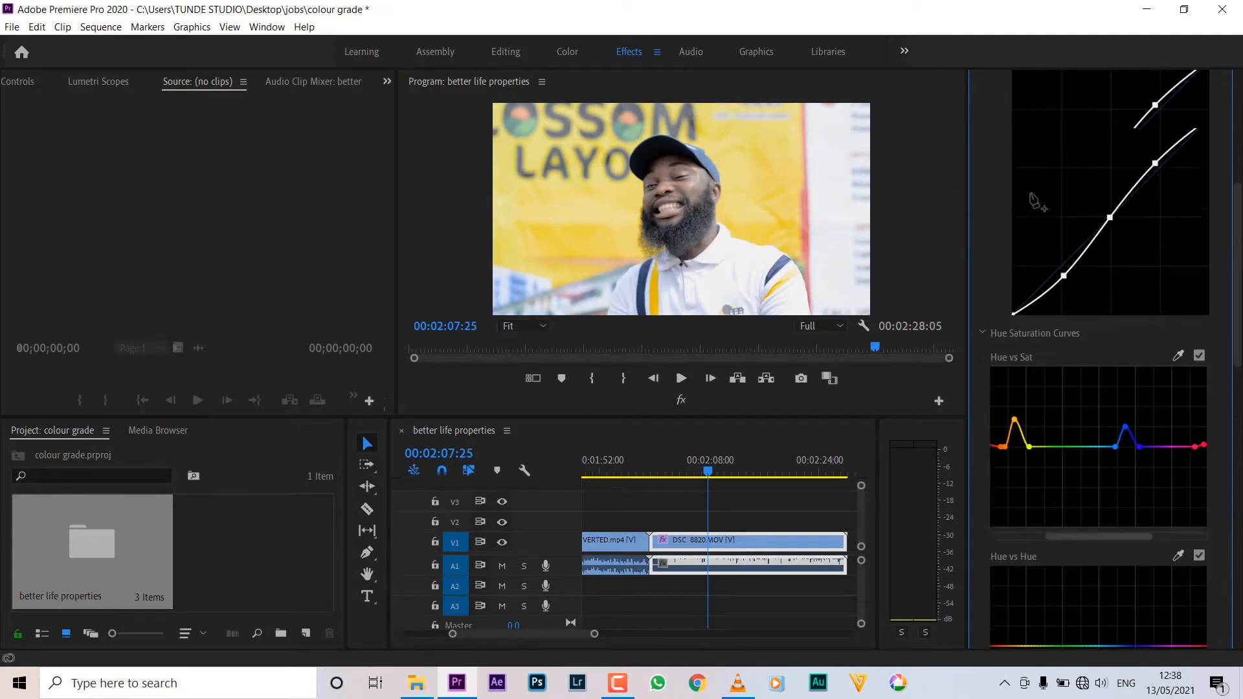
left_click(985, 198)
left_click(986, 198)
left_click(986, 198)
left_click(986, 198)
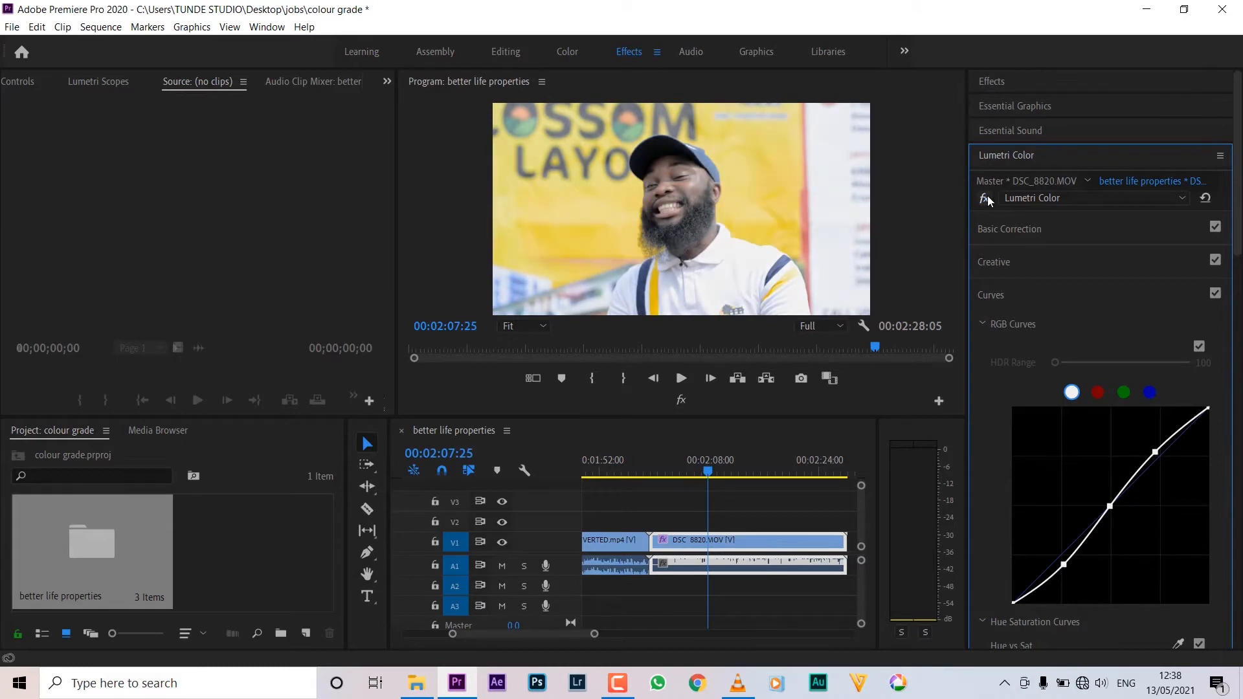
left_click(985, 198)
left_click(986, 198)
Step: Sample the yellow backdrop for the Hue vs Hue curve and raise its middle point slightly to shift yellow towards orange
scroll(1127, 292, "down", 3)
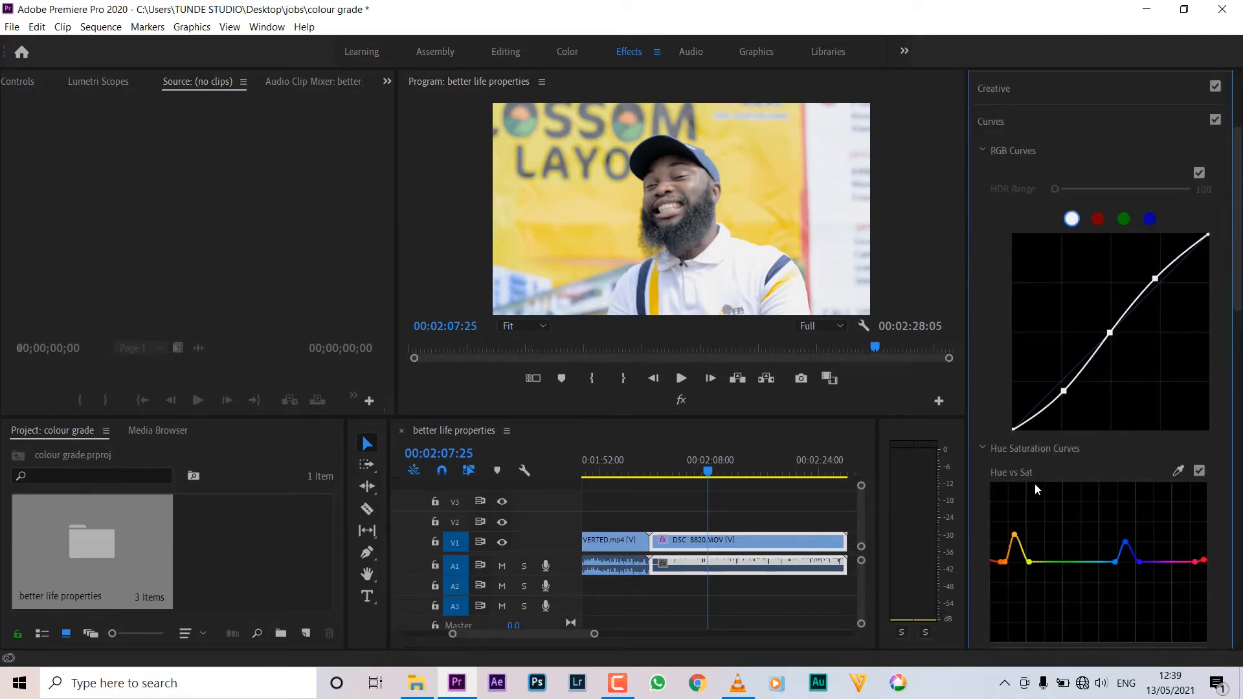
scroll(1036, 480, "down", 3)
scroll(1036, 475, "down", 3)
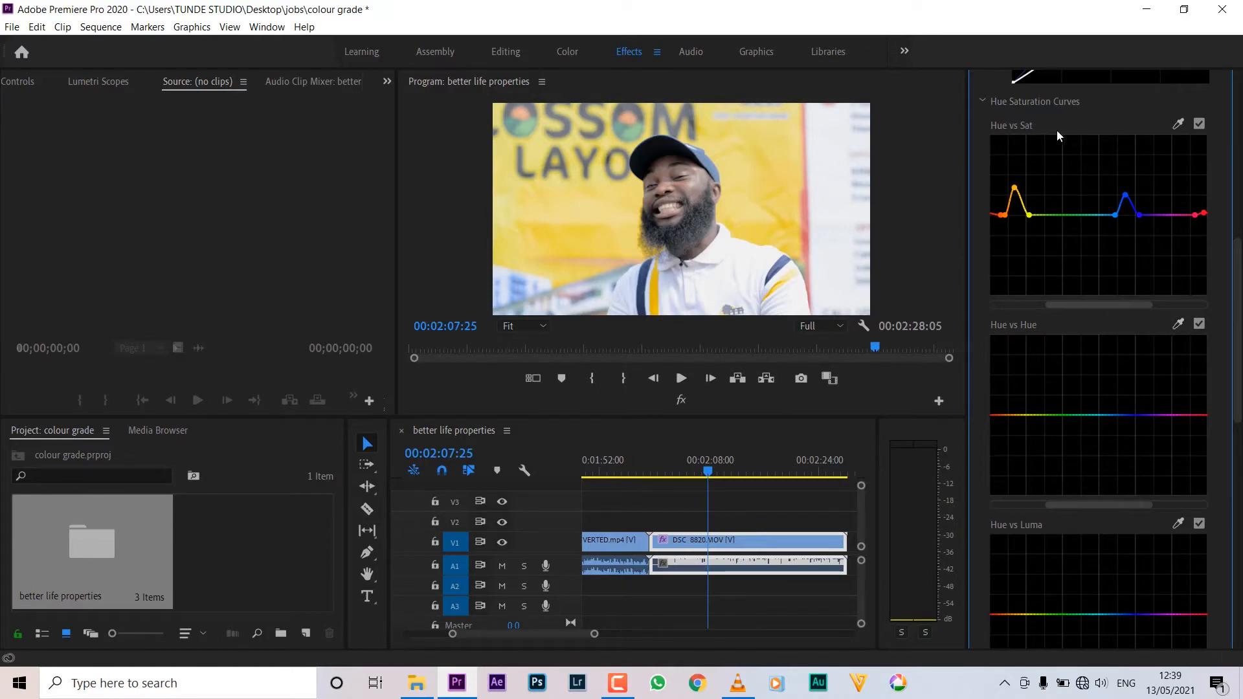
left_click(1180, 323)
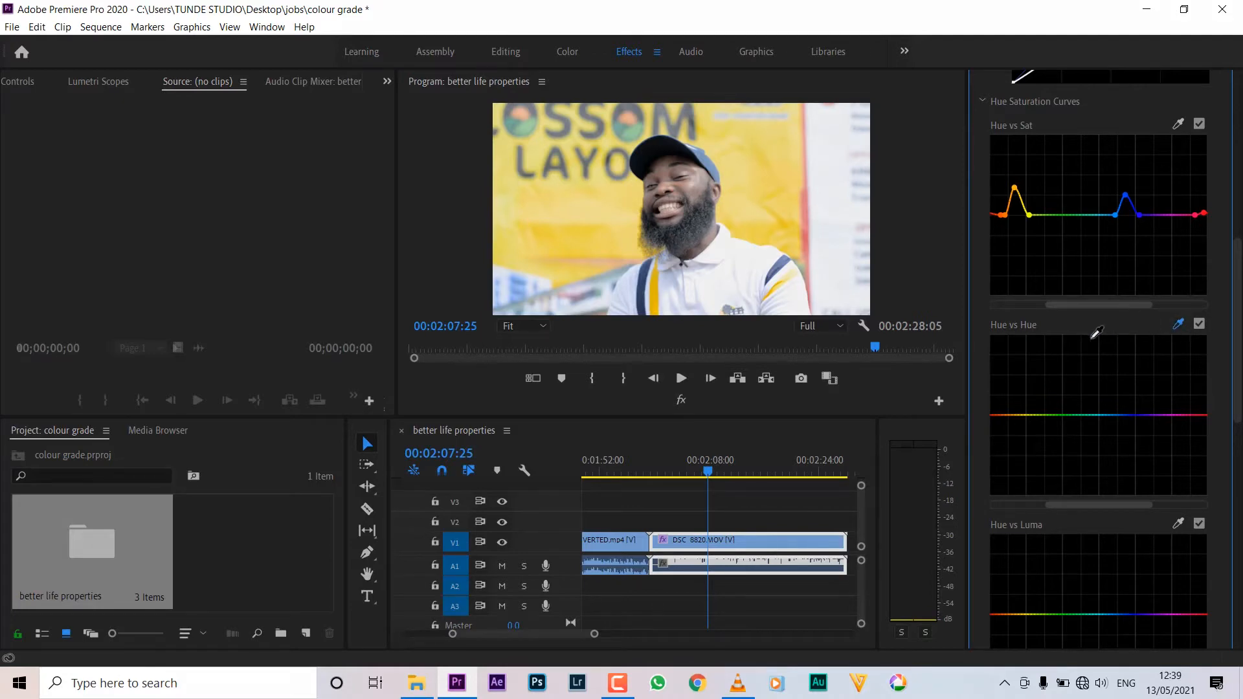
left_click(752, 196)
left_click(1018, 416)
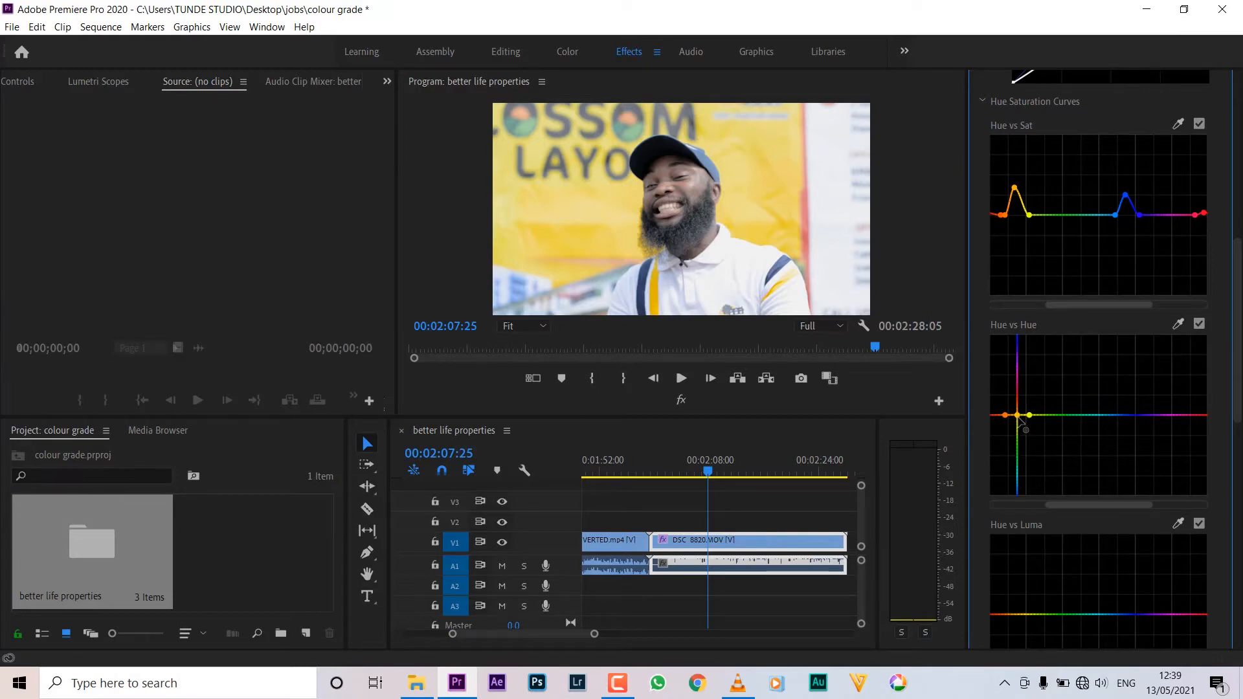
left_click_drag(1019, 421, 1018, 419)
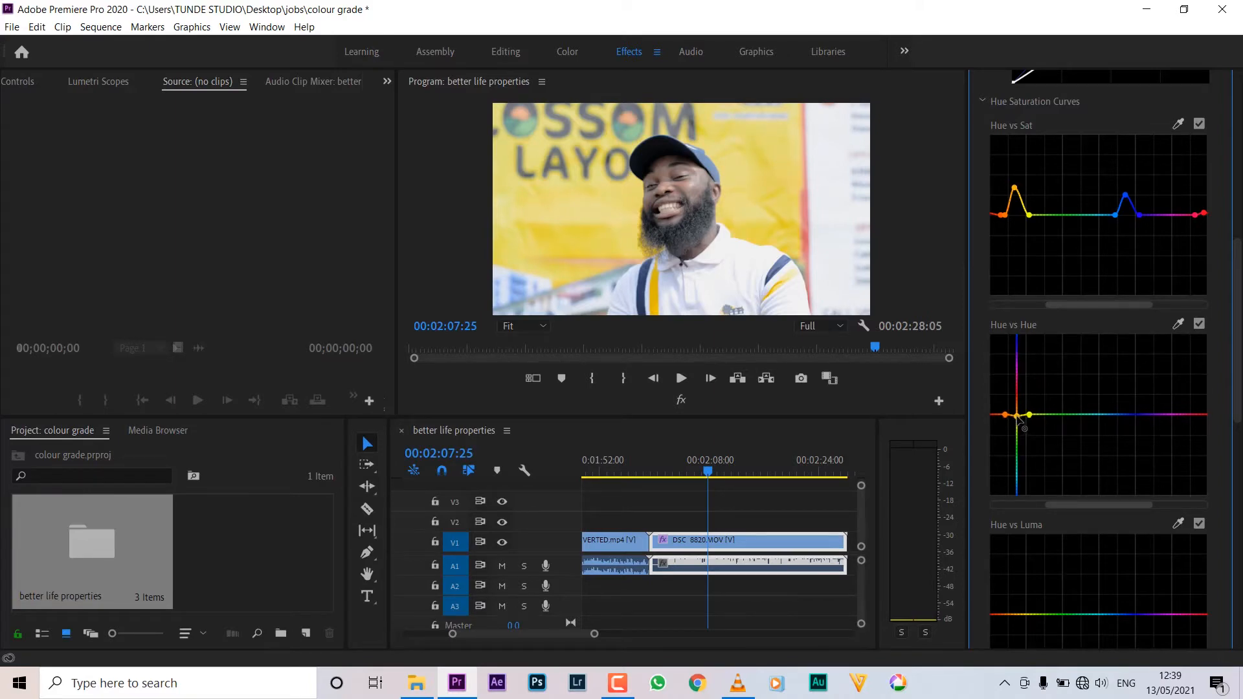
mouse_move(1019, 420)
left_mouse_down()
mouse_move(1020, 499)
mouse_move(1017, 344)
mouse_move(1018, 415)
left_mouse_up()
left_click_drag(1017, 417, 1018, 418)
left_click_drag(1019, 417, 1019, 419)
mouse_move(1018, 418)
left_mouse_down()
mouse_move(1001, 416)
mouse_move(1033, 416)
mouse_move(1015, 413)
left_mouse_up()
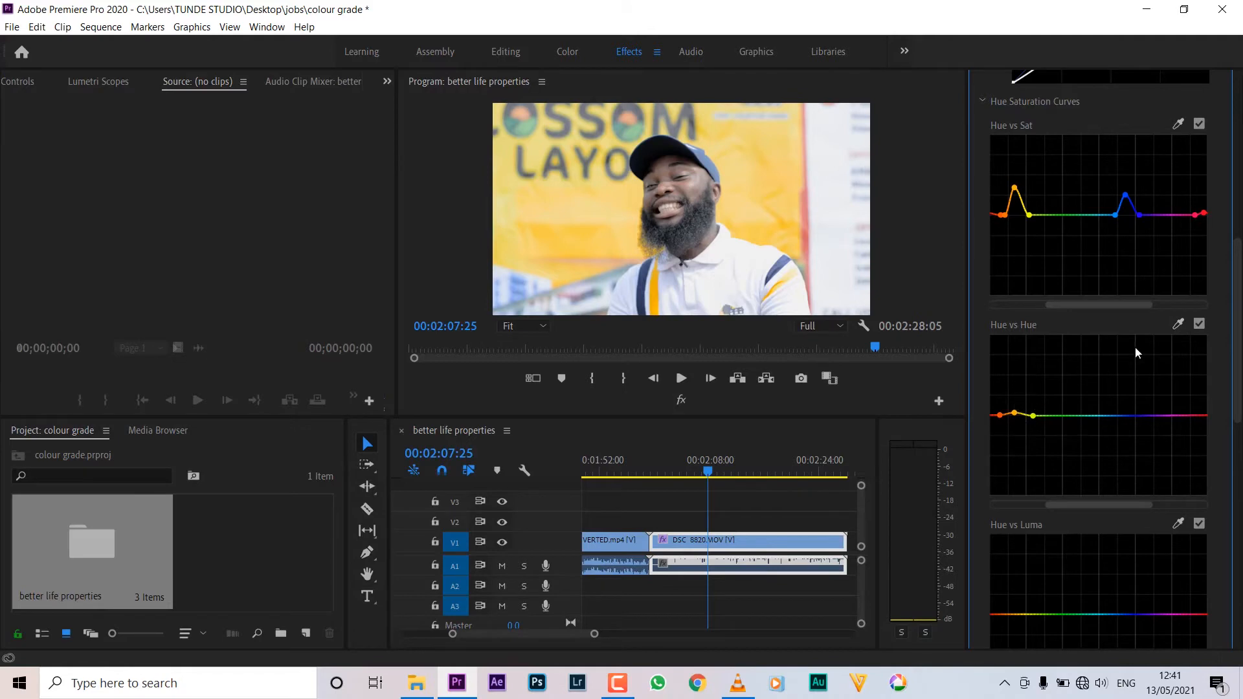
Step: Sample two more yellow areas of the backdrop for Hue vs Hue and adjust the added points into a low hump
left_click(1178, 324)
left_click(515, 160)
left_click(1180, 325)
left_click(521, 251)
mouse_move(1023, 415)
left_mouse_down()
mouse_move(1024, 404)
mouse_move(1025, 418)
left_mouse_up()
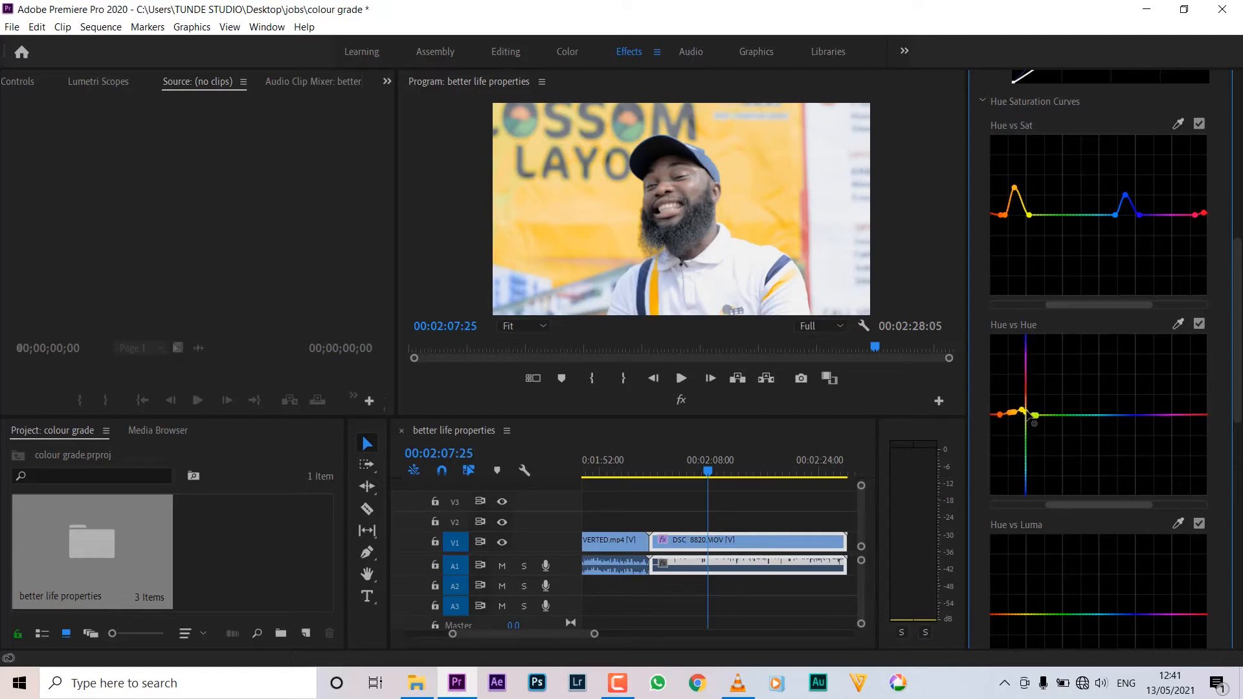
mouse_move(1018, 414)
left_mouse_down()
mouse_move(1027, 420)
mouse_move(1014, 418)
left_mouse_up()
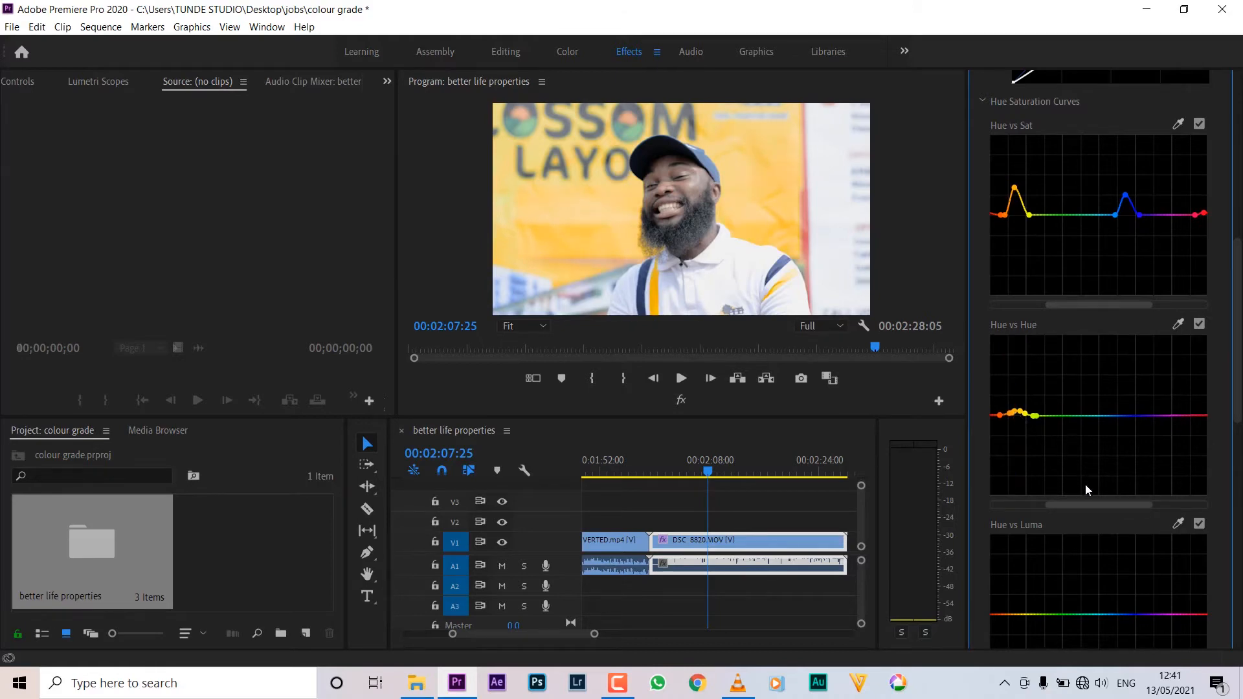
Step: Fine-tune the orange and yellow points of the Hue vs Hue curve, keeping them slightly above the baseline
mouse_move(1085, 503)
left_mouse_down()
mouse_move(1000, 514)
mouse_move(1098, 504)
left_mouse_up()
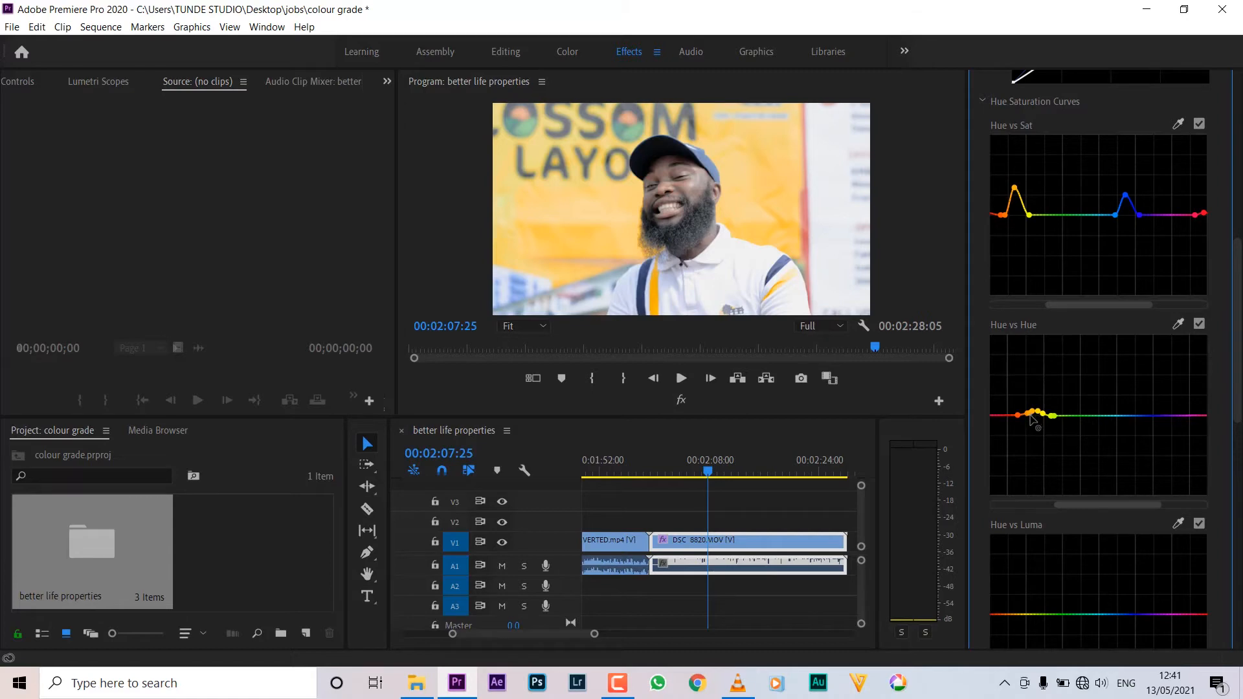
mouse_move(1027, 421)
left_mouse_down()
mouse_move(1049, 417)
mouse_move(1049, 404)
mouse_move(1048, 420)
mouse_move(1036, 412)
left_mouse_up()
left_click_drag(1039, 414, 1040, 415)
Step: Sample the blue cap for the Hue vs Hue curve and raise the middle blue point slightly above the baseline
scroll(1156, 363, "down", 3)
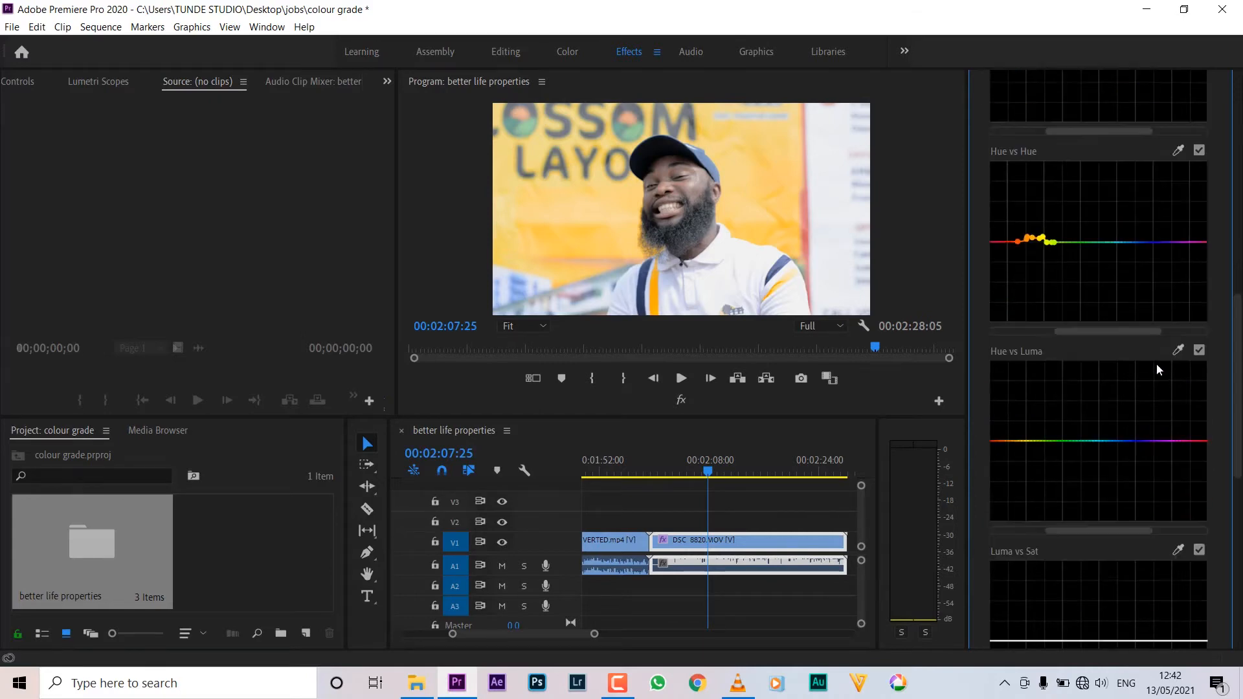
left_click(1180, 151)
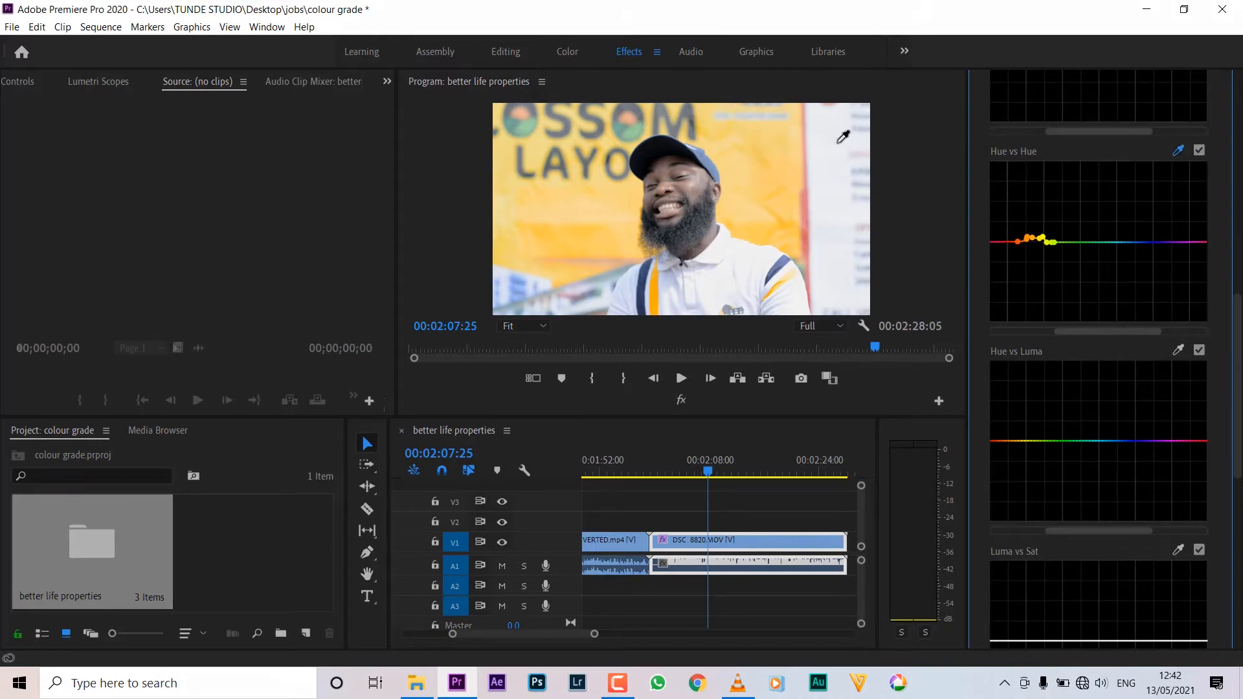
left_click(705, 162)
scroll(1136, 333, "up", 3)
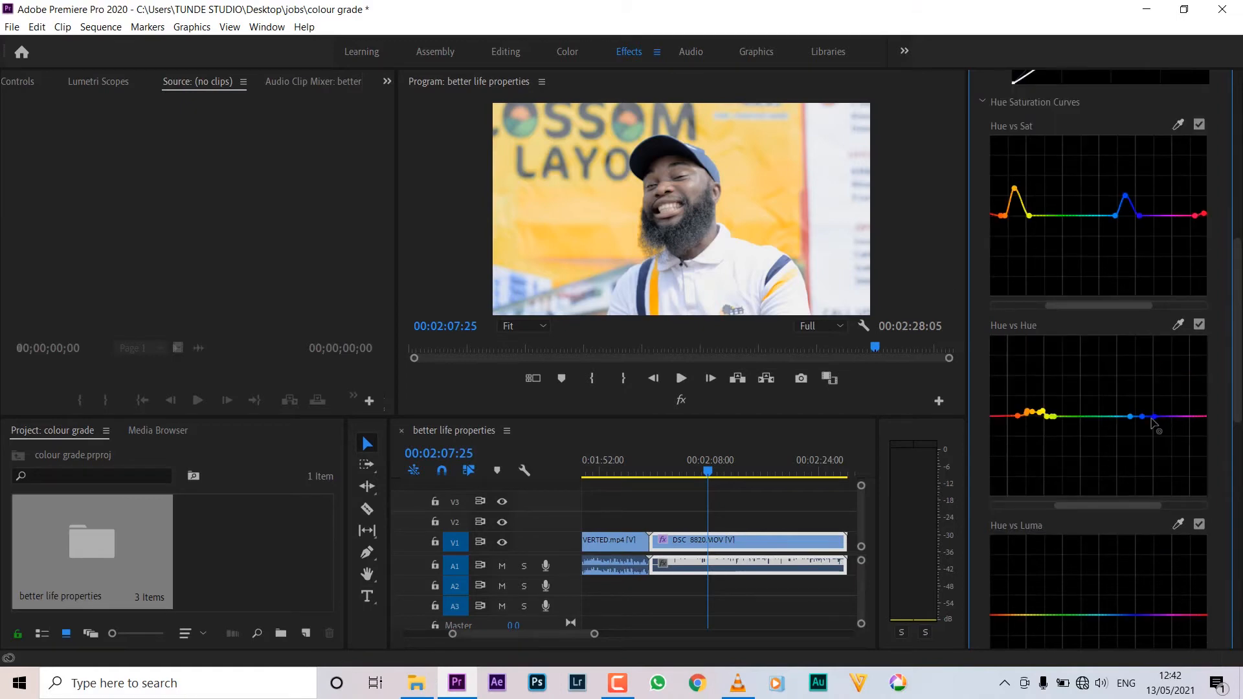
mouse_move(1140, 420)
left_mouse_down()
mouse_move(1144, 397)
mouse_move(1146, 408)
left_mouse_up()
scroll(1094, 427, "down", 3)
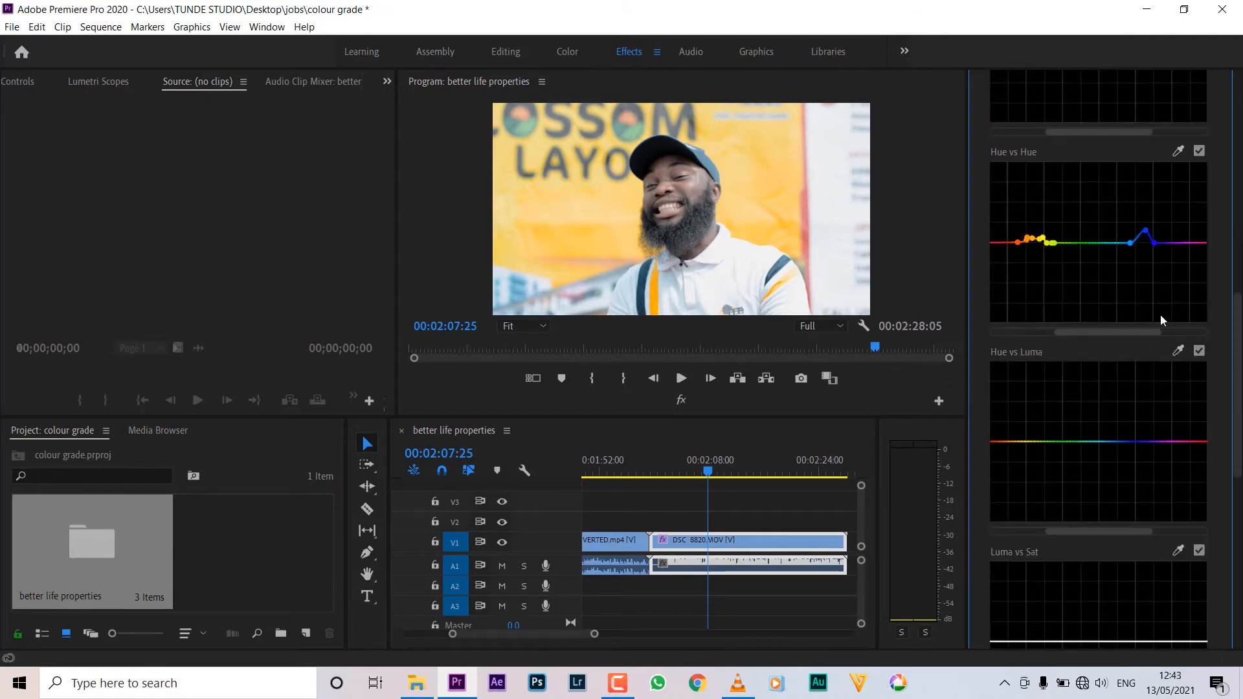
Step: Open the HSL Secondary section of Lumetri Color and expand its Key controls
scroll(1124, 391, "down", 3)
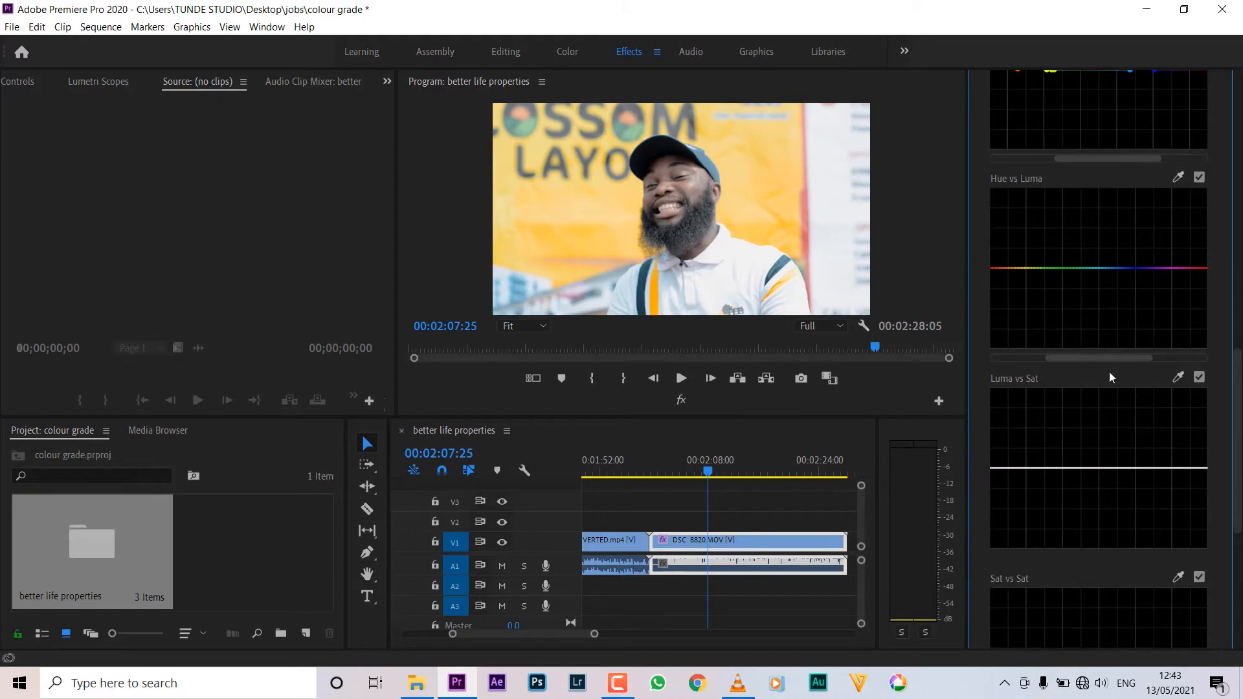
scroll(1109, 374, "down", 6)
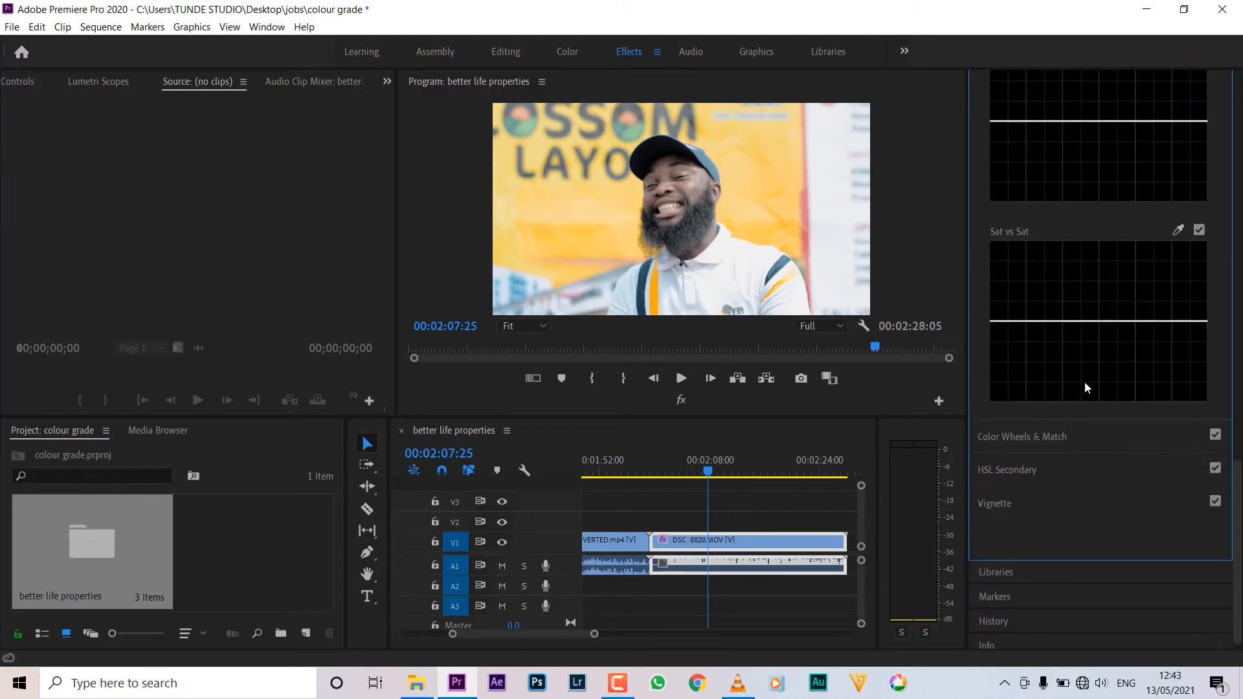
scroll(1056, 428, "down", 1)
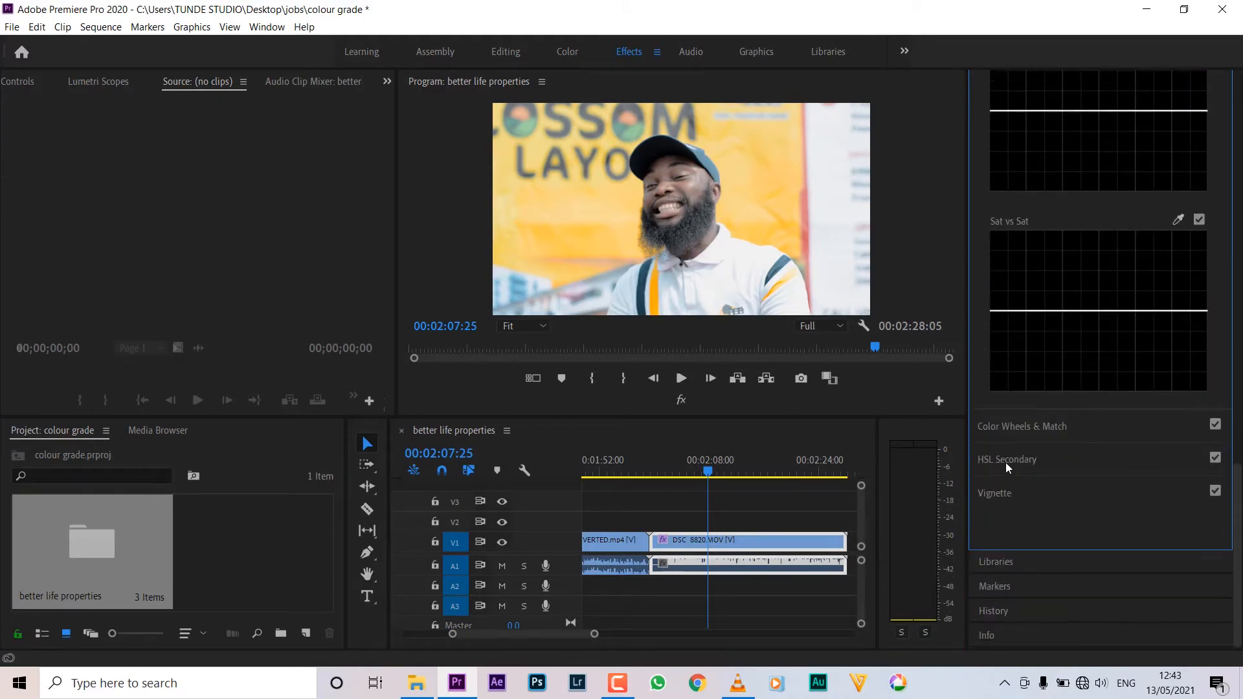
left_click(1016, 460)
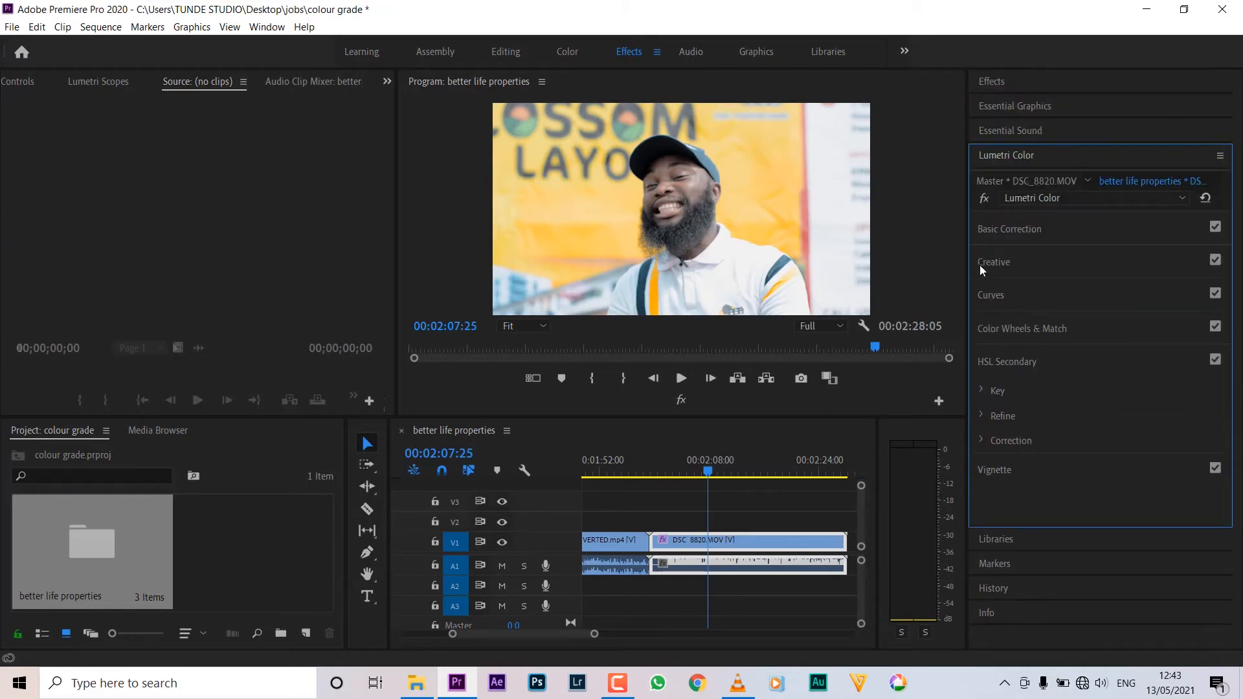
left_click(1010, 363)
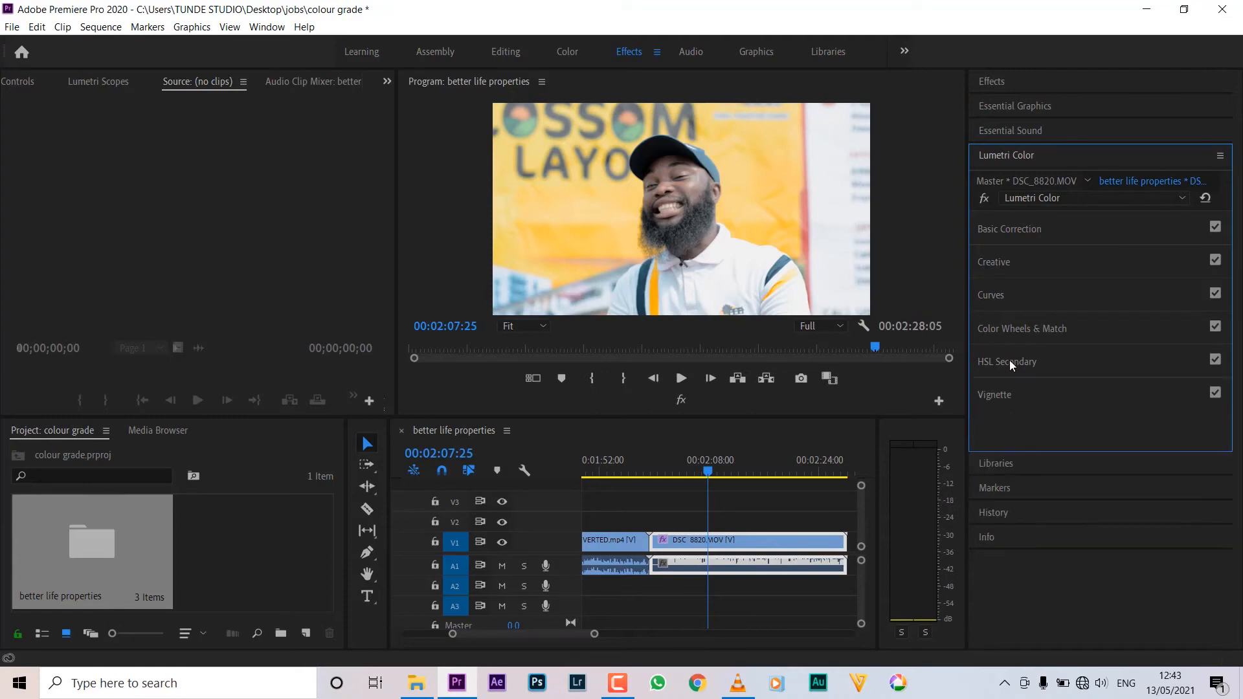
left_click(1028, 327)
scroll(1072, 388, "down", 4)
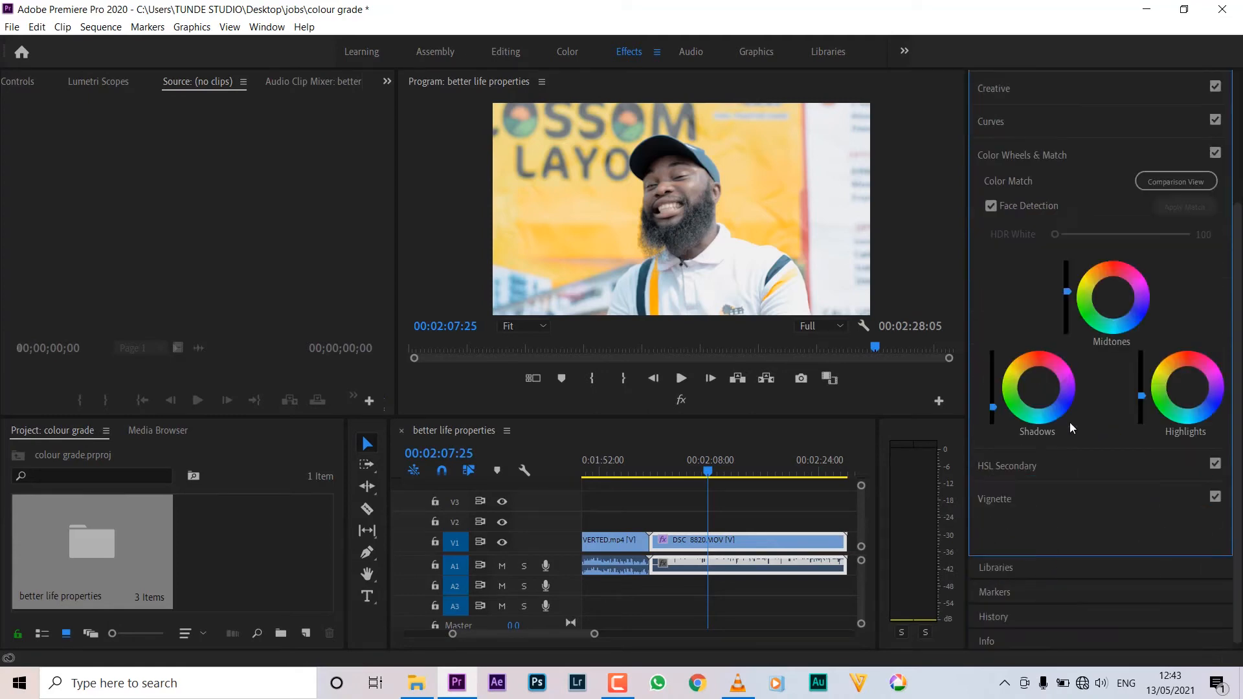
left_click(1012, 464)
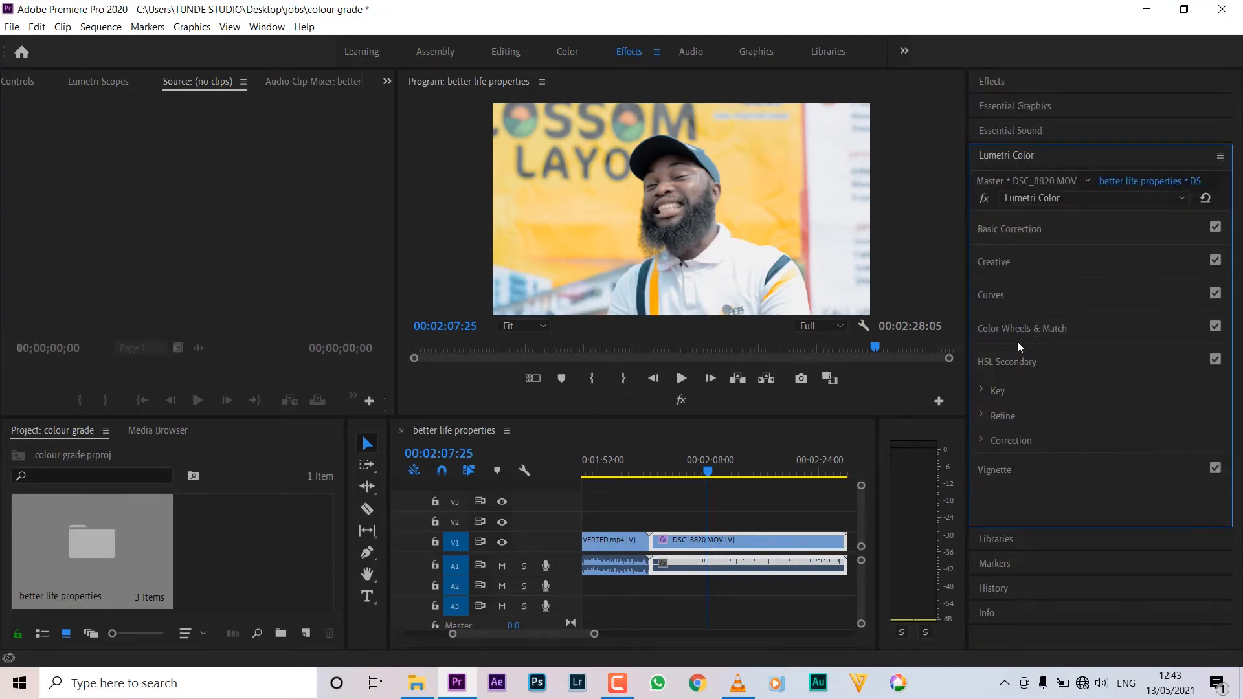
left_click(981, 388)
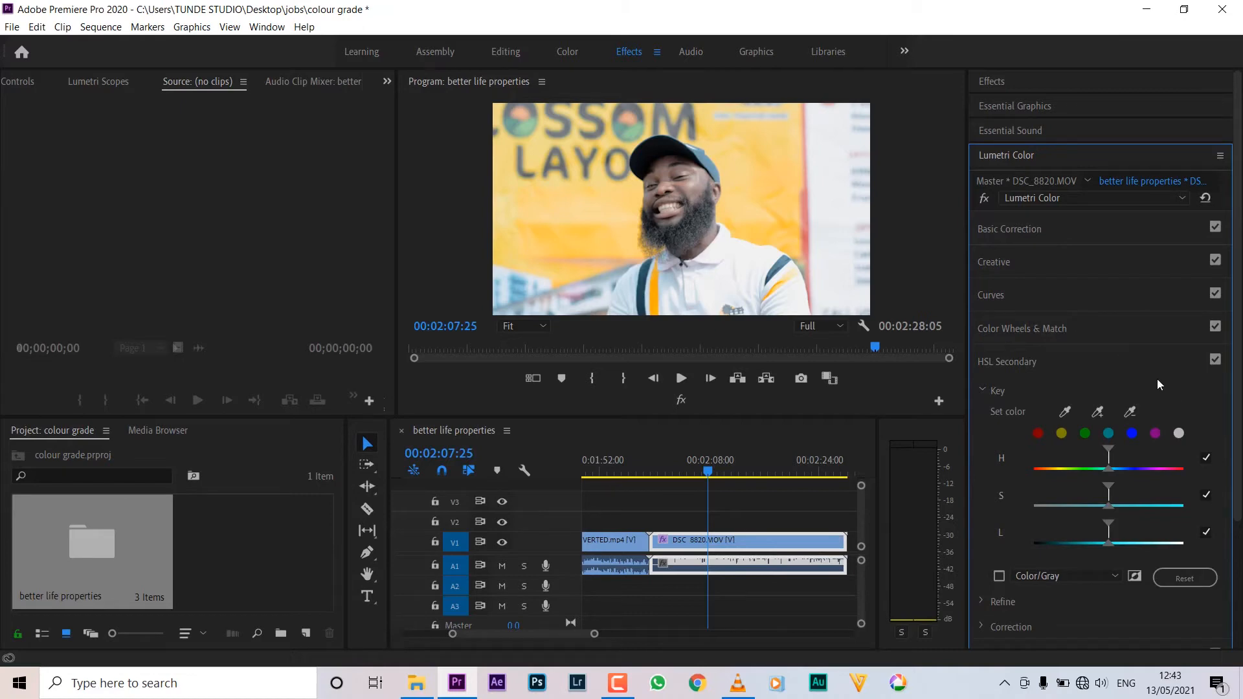
Step: Add a second Lumetri Color effect to the clip and rename it "skin grade"
left_click(1052, 199)
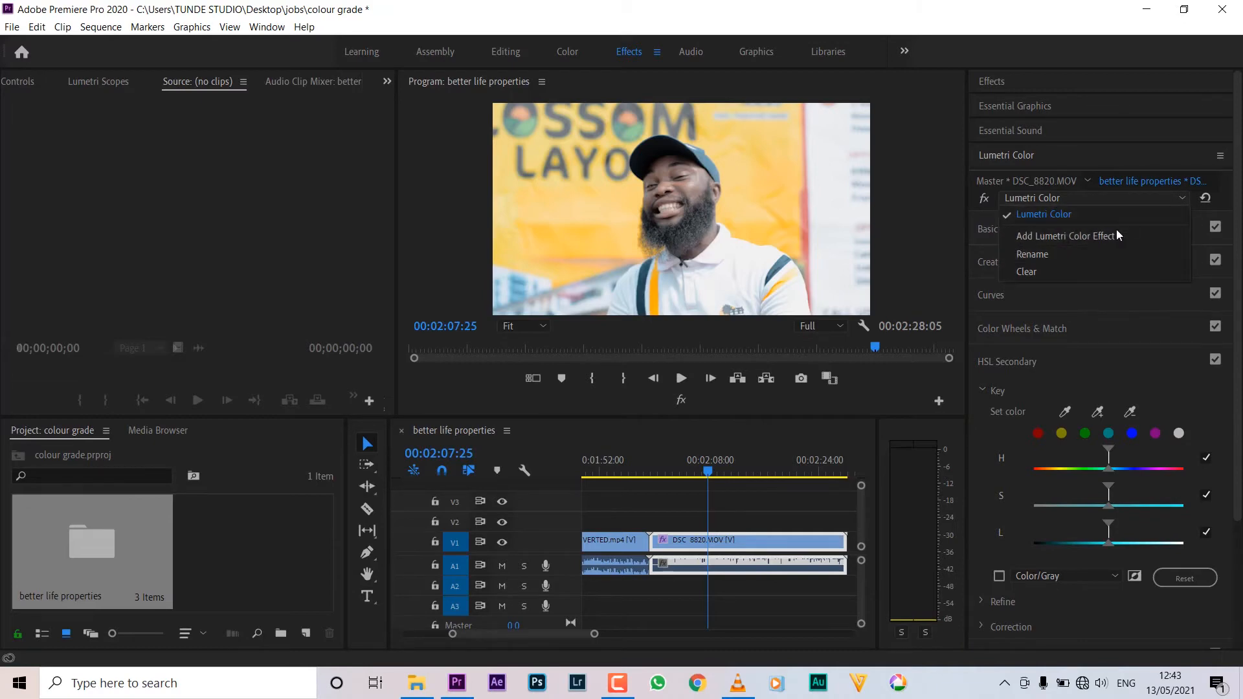
left_click(1047, 237)
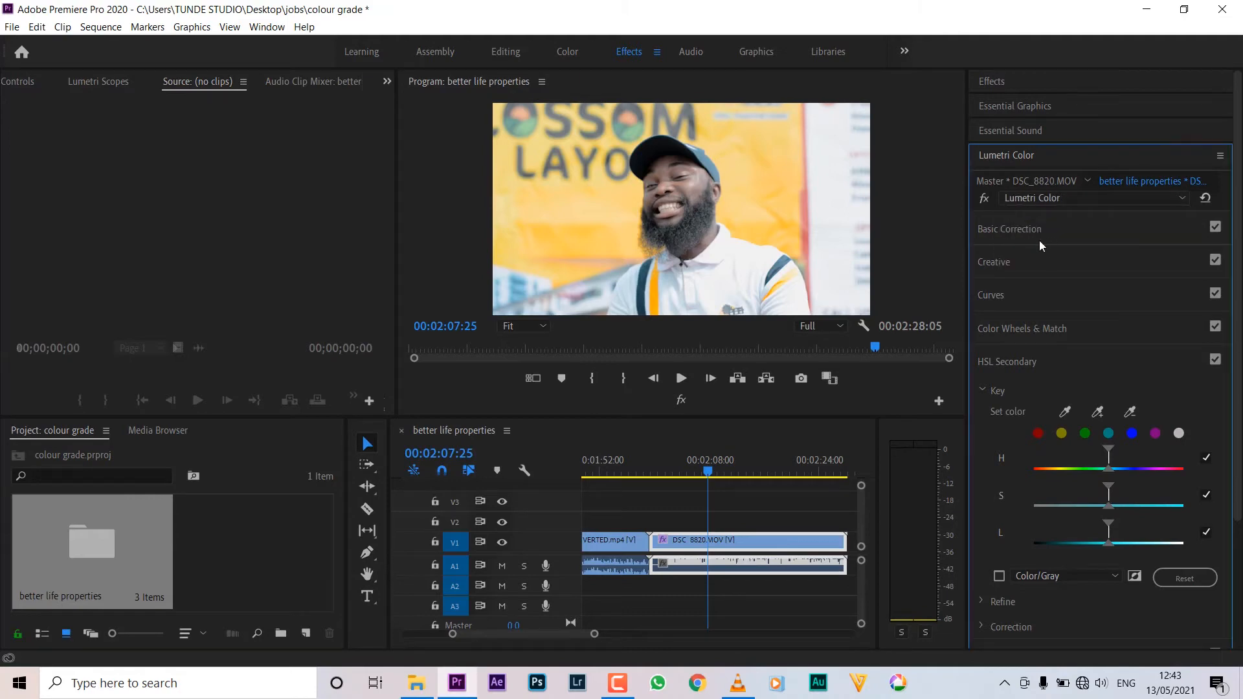
left_click(1027, 197)
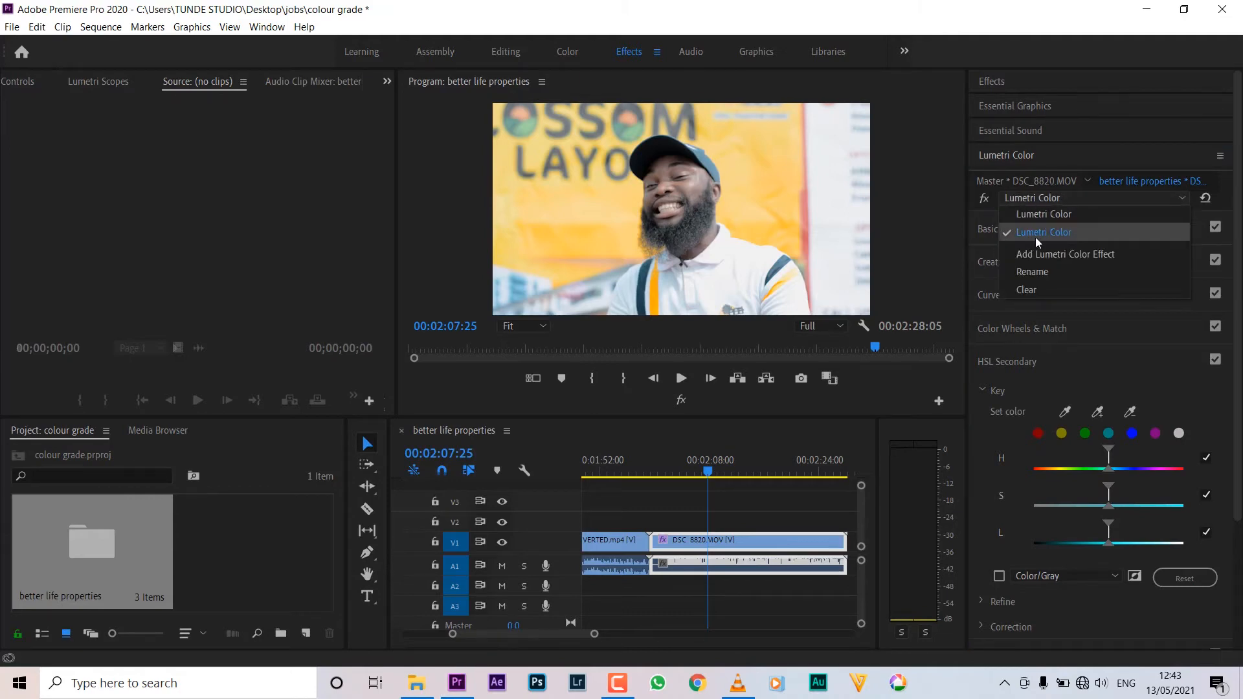
left_click(1032, 270)
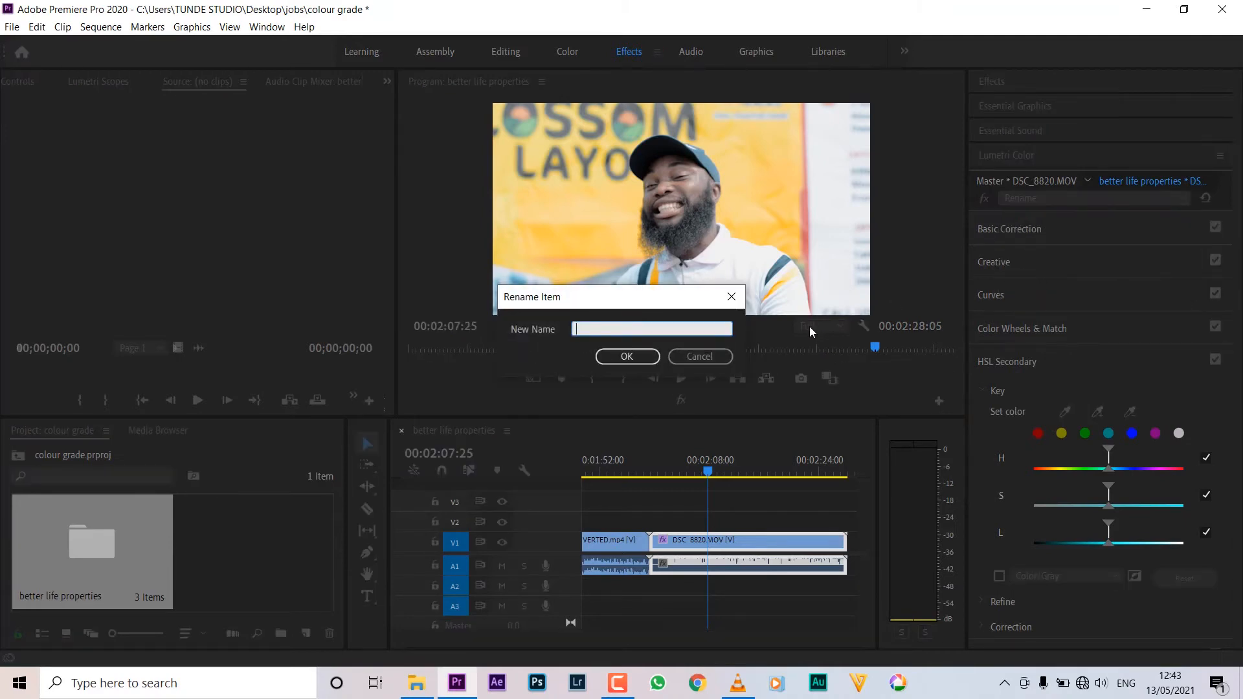
type("skin grade")
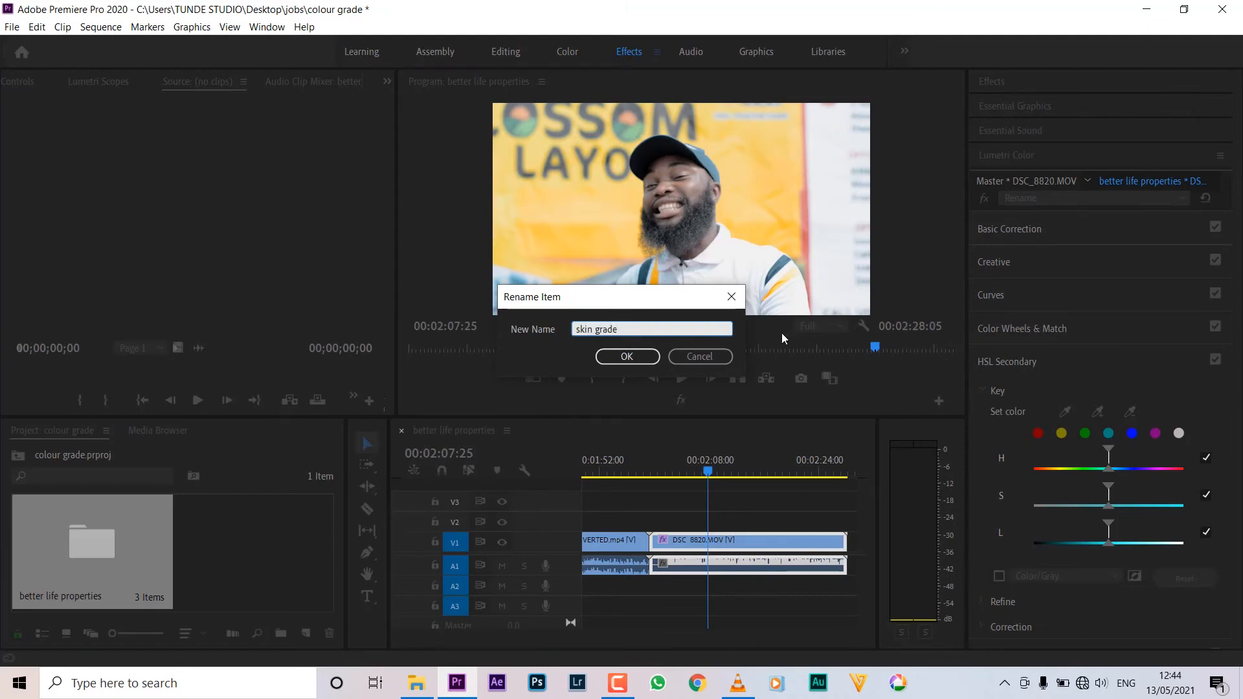
left_click(616, 354)
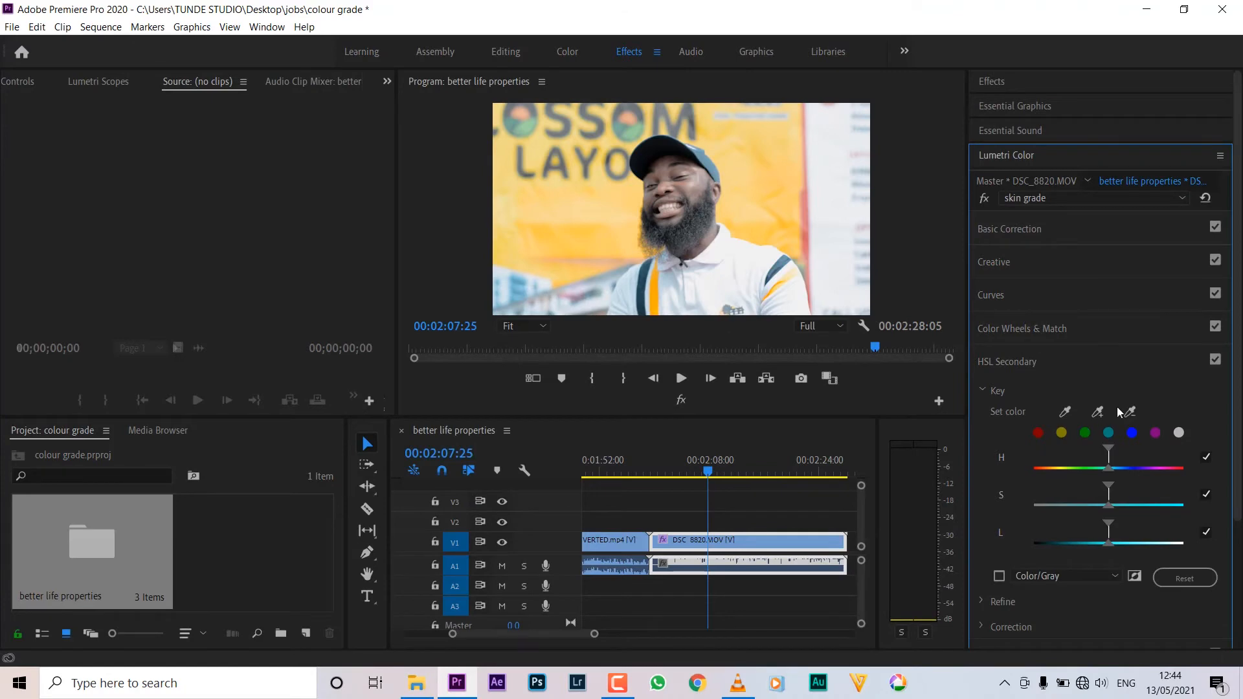
Step: Switch to the original Lumetri Color effect and rename it "base colour"
left_click(1100, 203)
left_click(1063, 211)
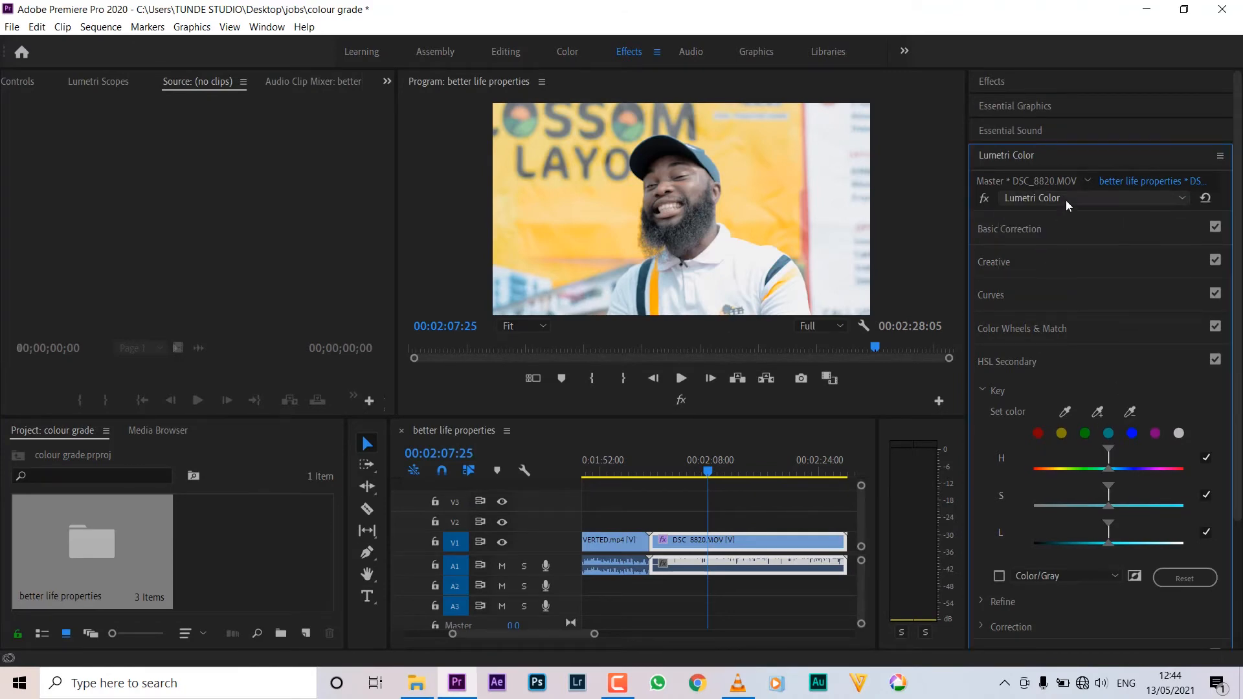
left_click(1066, 200)
left_click(1047, 212)
left_click(1058, 200)
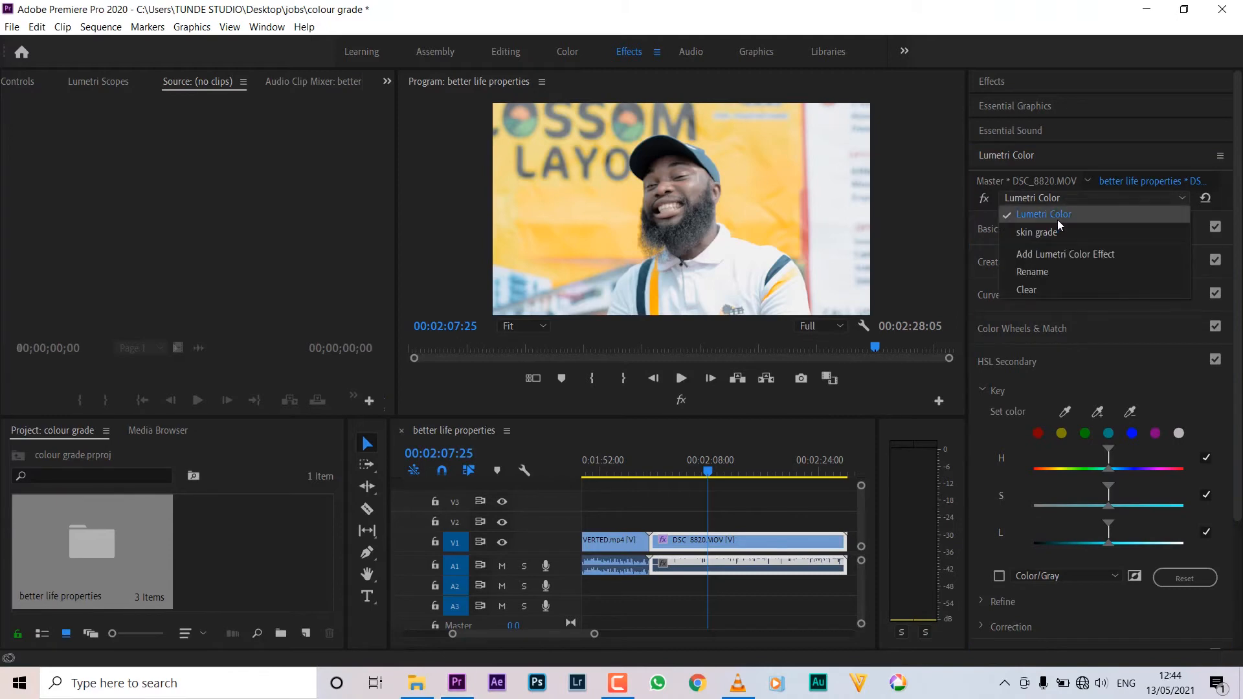
left_click(1041, 271)
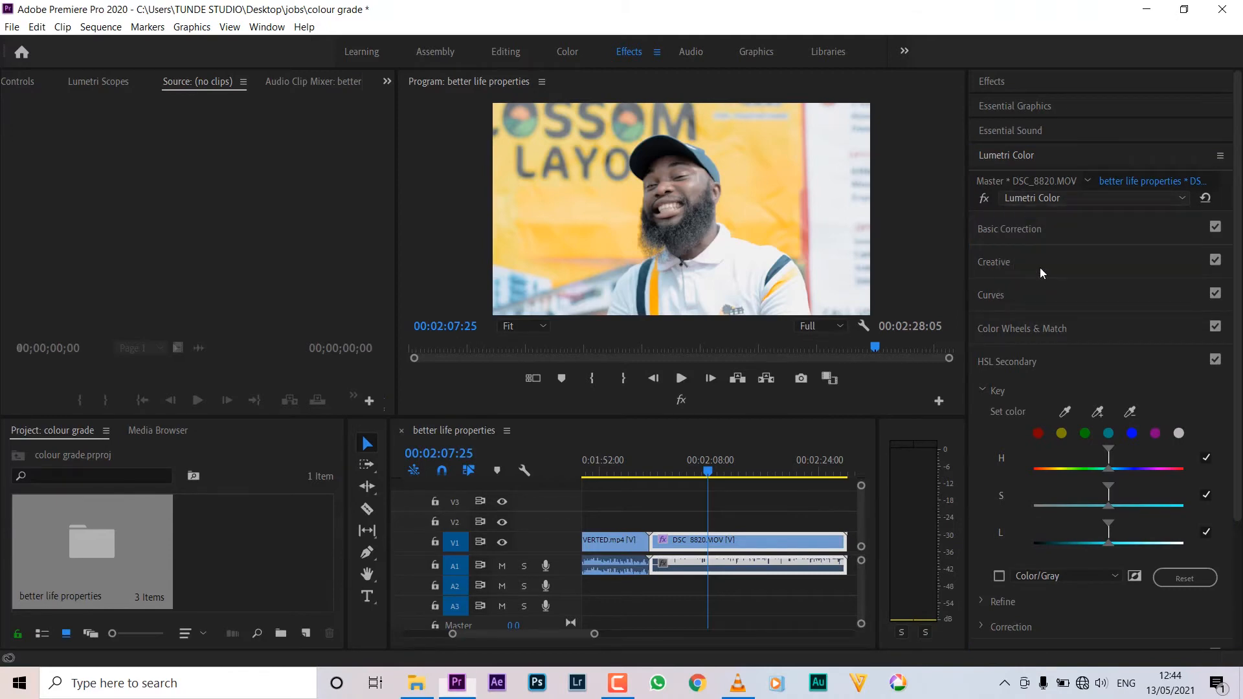
type("base ")
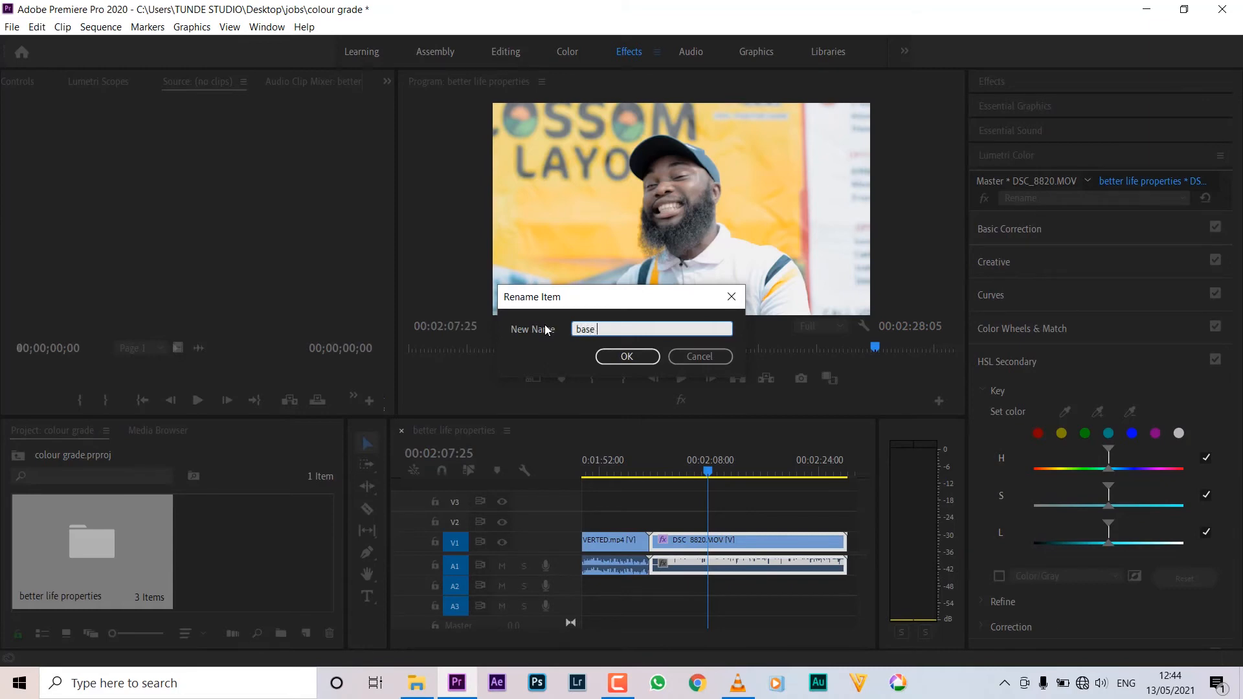
type("colour")
left_click(621, 356)
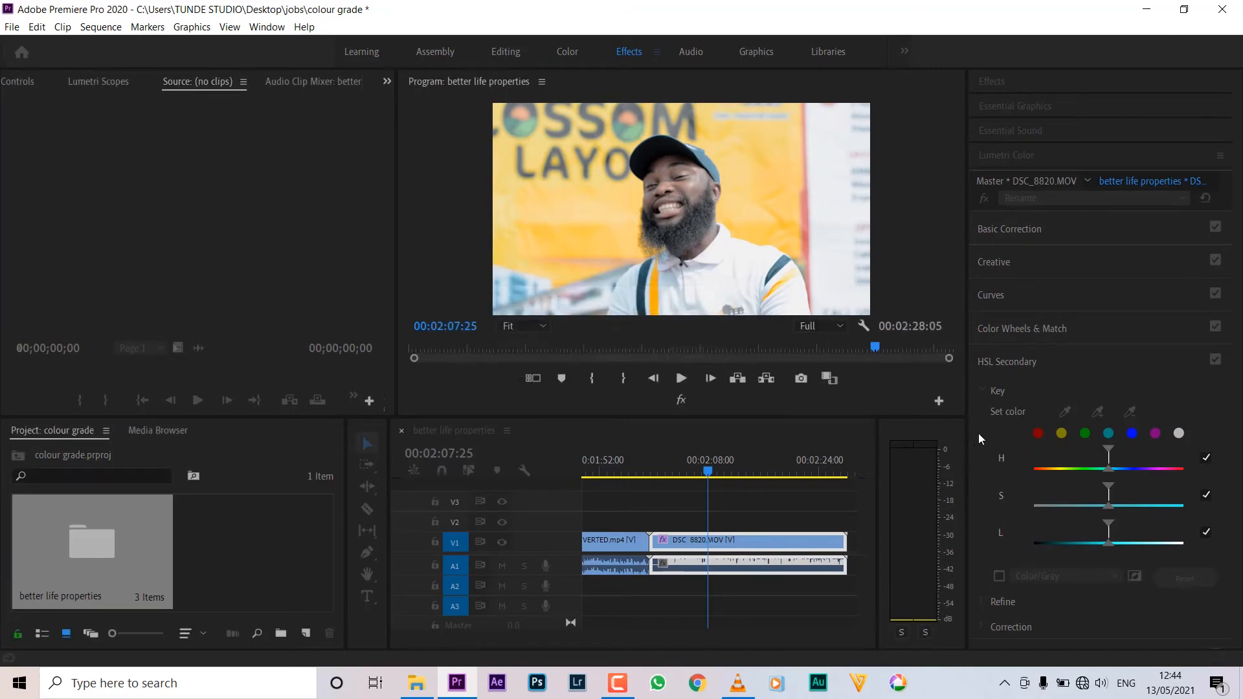
Step: Make the skin grade effect active and expand the Refine and Correction groups of HSL Secondary
left_click(1063, 202)
left_click(1036, 227)
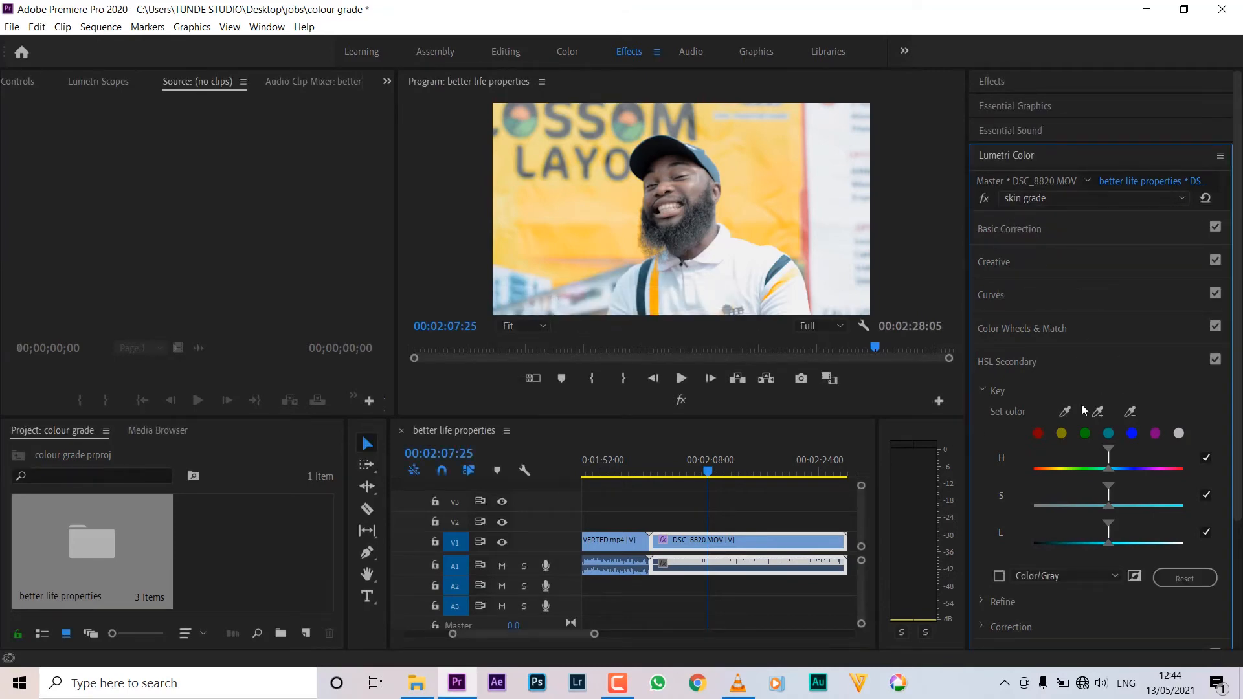
scroll(1042, 374, "down", 3)
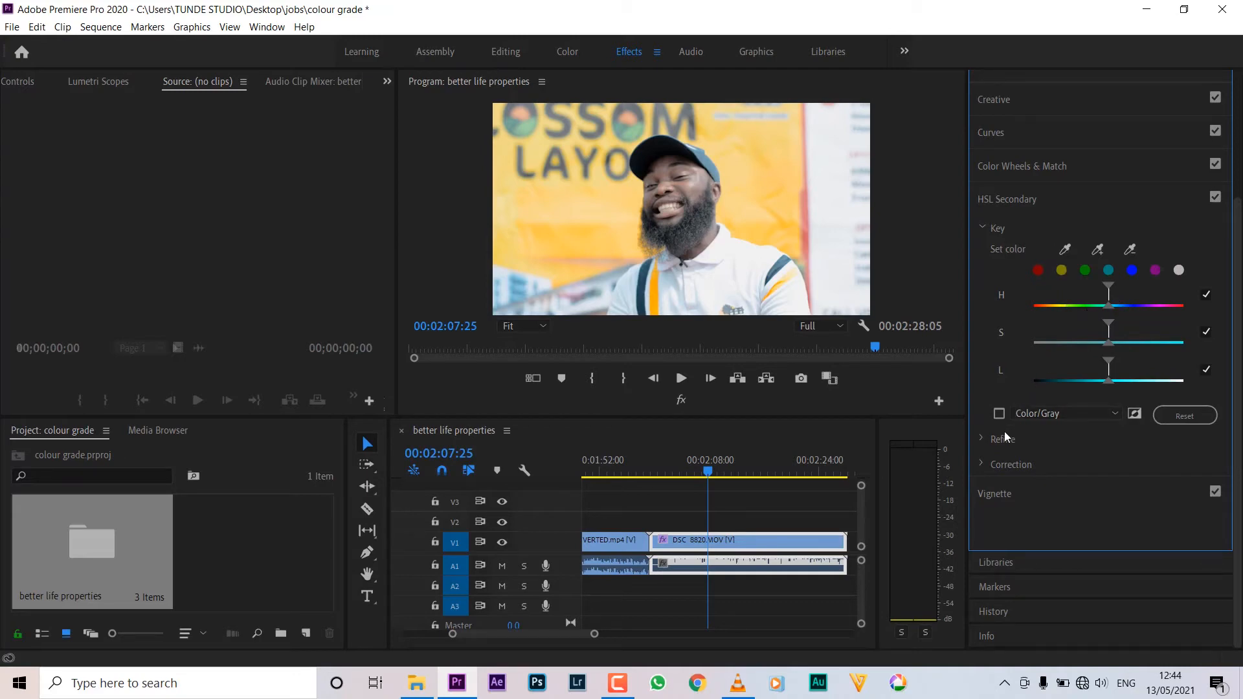
left_click(984, 439)
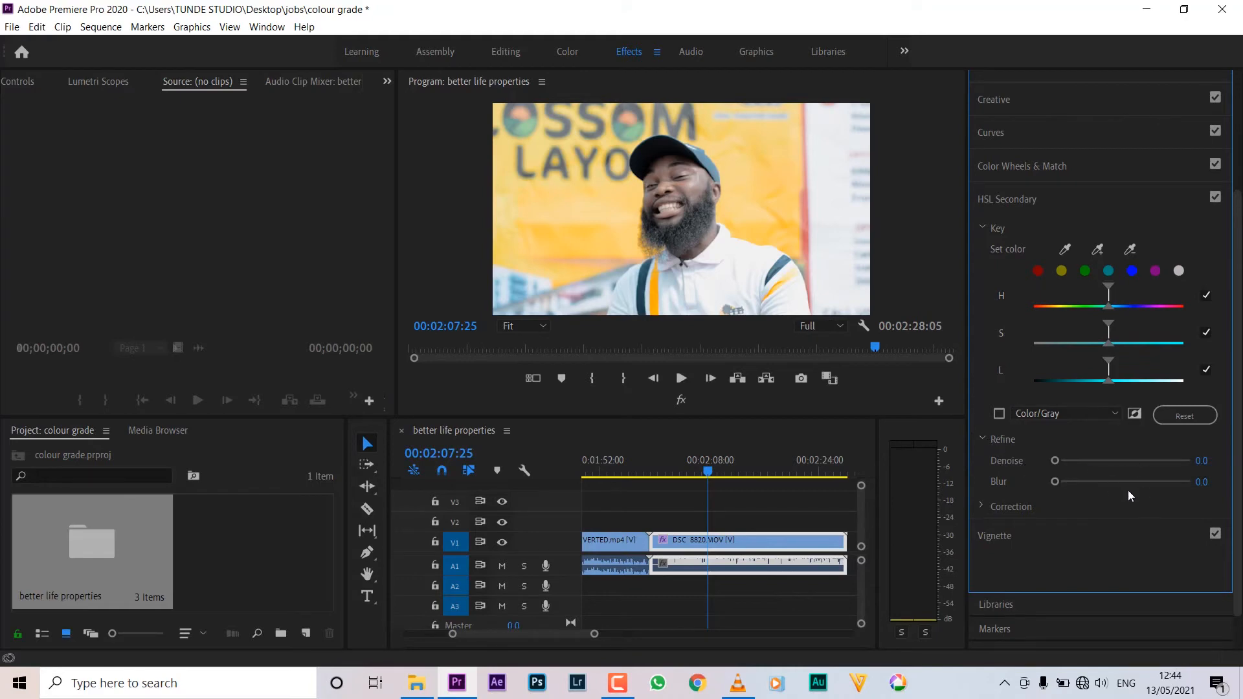
left_click(983, 506)
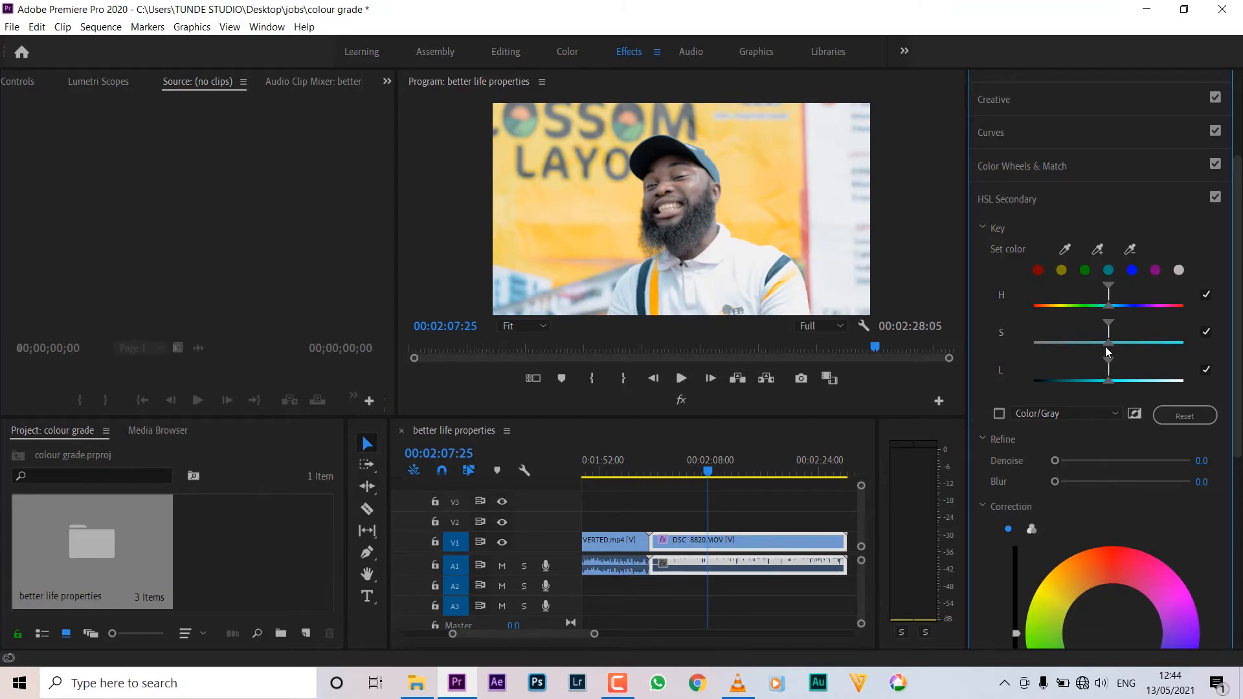
Step: Sample the skin on the man's face as the HSL key colour and turn on the Color/Gray mask preview
left_click(1065, 250)
left_click(685, 183)
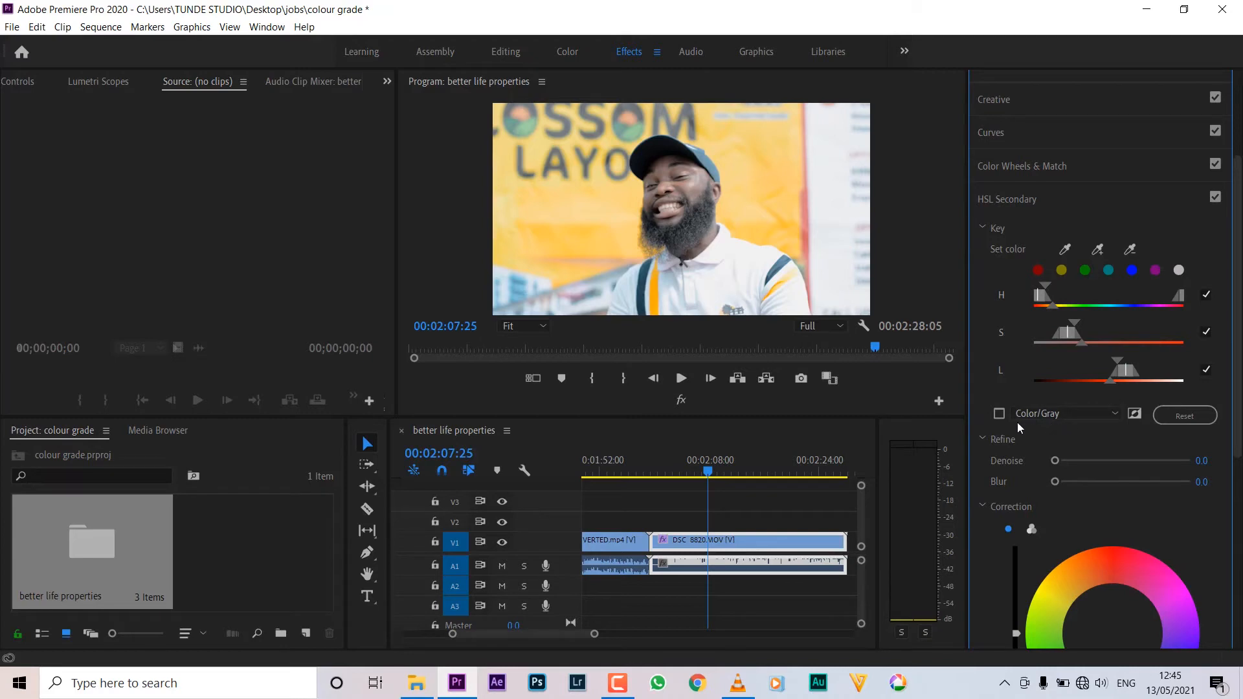
left_click(1000, 416)
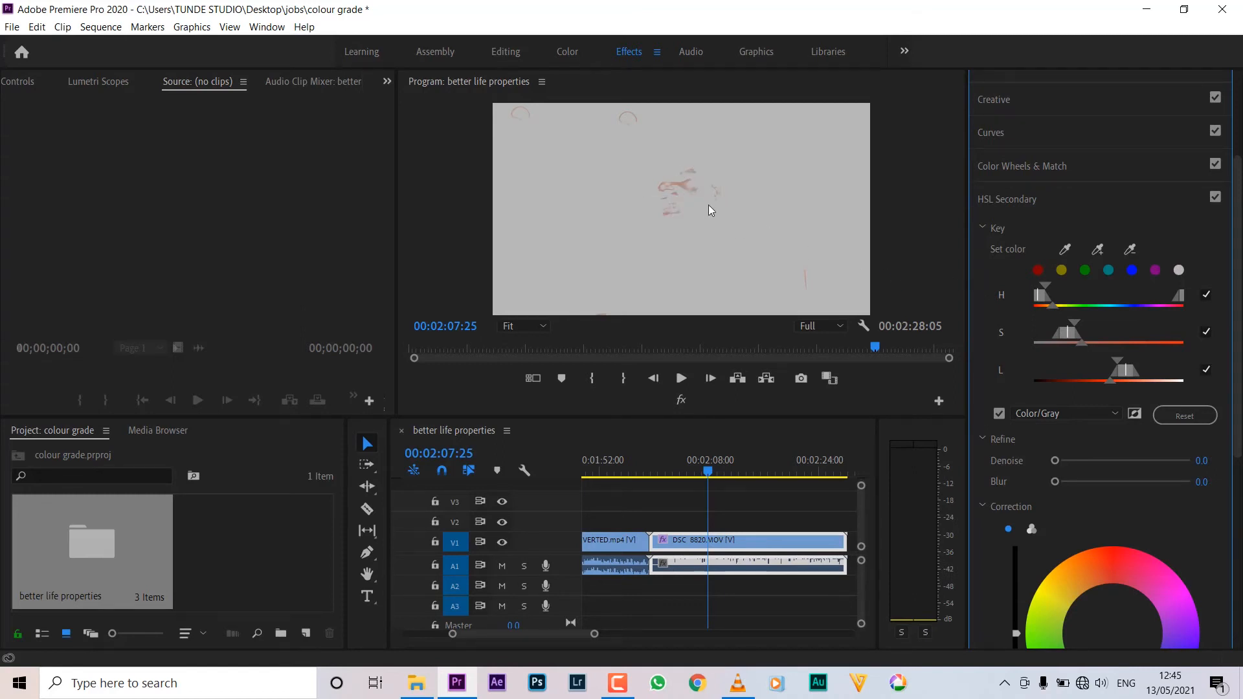
left_click(1000, 415)
left_click(1000, 416)
Step: Add three more samples from the man's face and beard area to the HSL key to widen the skin selection
left_click(1099, 252)
left_click(693, 186)
left_click(1098, 250)
left_click(689, 199)
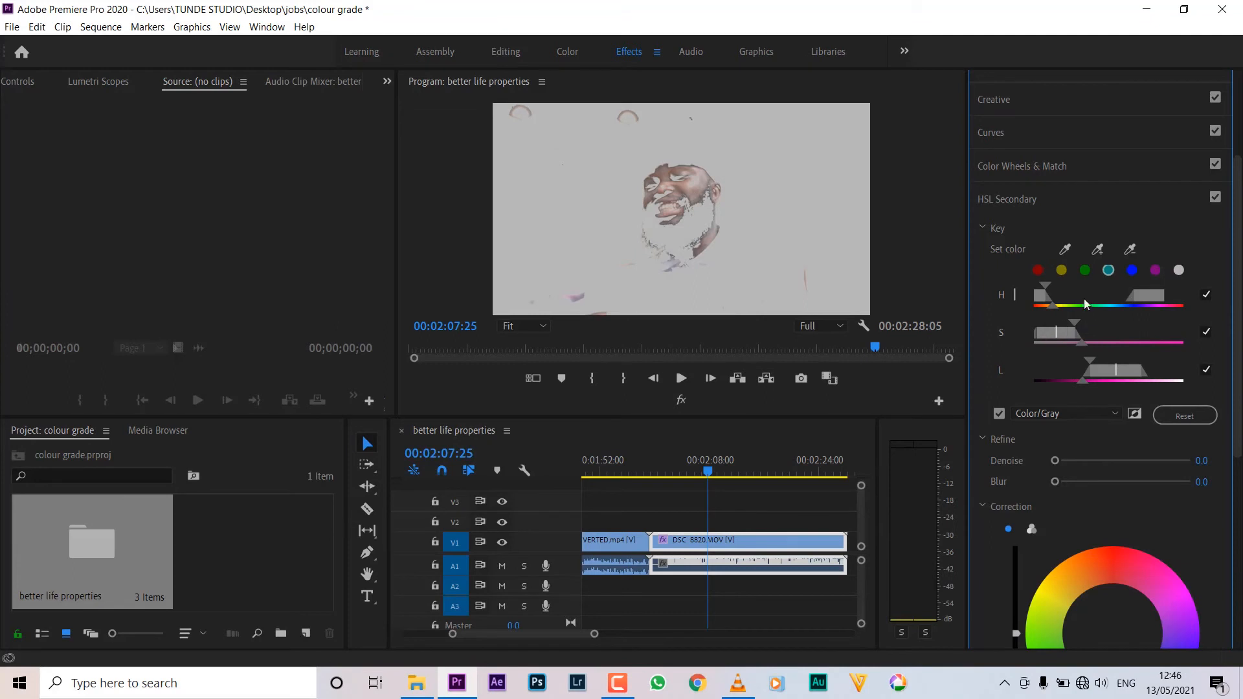
left_click(1104, 251)
left_click(691, 245)
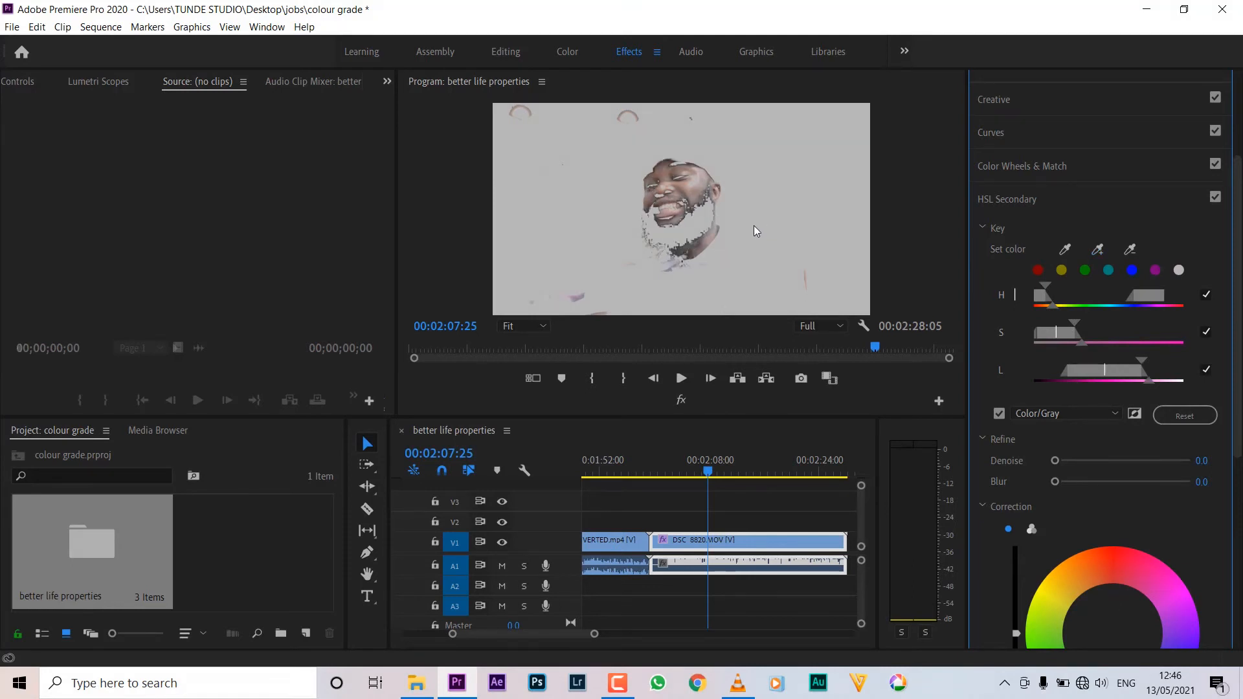
Step: Toggle the Color/Gray mask preview repeatedly to compare the keyed skin area with the full image
left_click(1000, 414)
left_click(1000, 415)
left_click(1000, 414)
left_click(1000, 415)
left_click(1000, 414)
left_click(1000, 414)
left_click(1000, 415)
left_click(1000, 414)
left_click(1000, 414)
left_click(1000, 414)
left_click(1000, 414)
left_click(1000, 414)
left_click(1059, 412)
left_click(1070, 416)
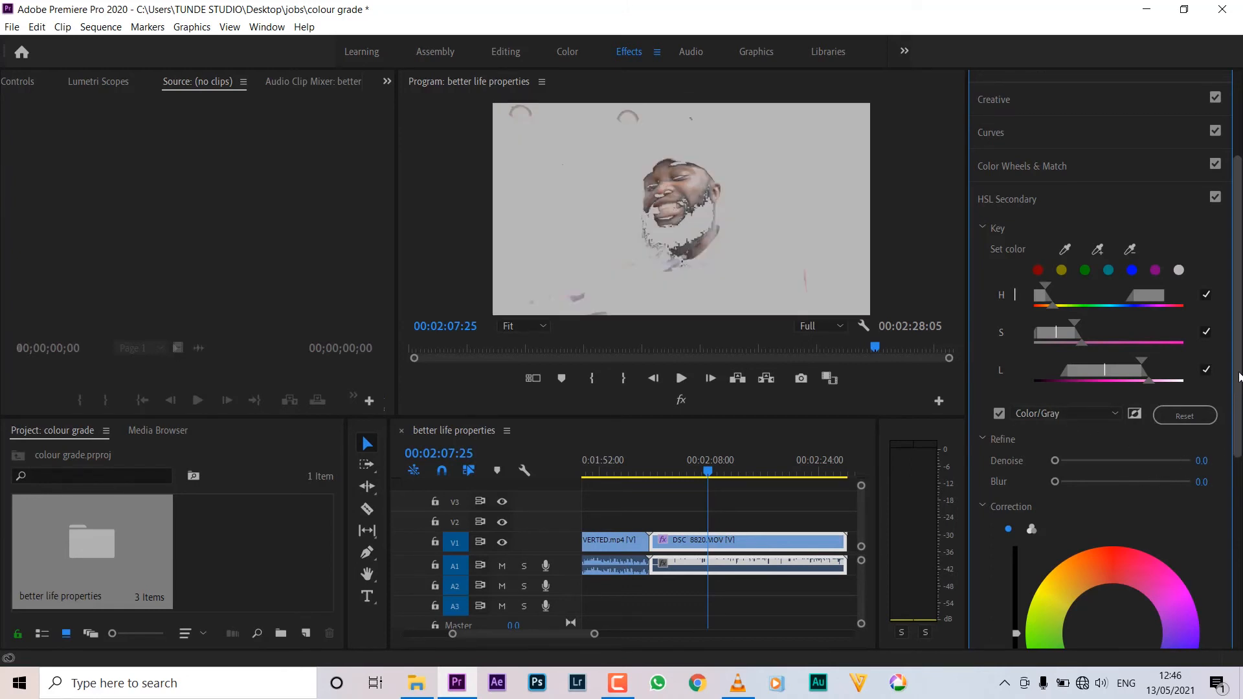
Step: Refine the skin key by setting Denoise to 81.5 and Blur to 19.8
scroll(1240, 398, "down", 2)
scroll(1239, 398, "down", 1)
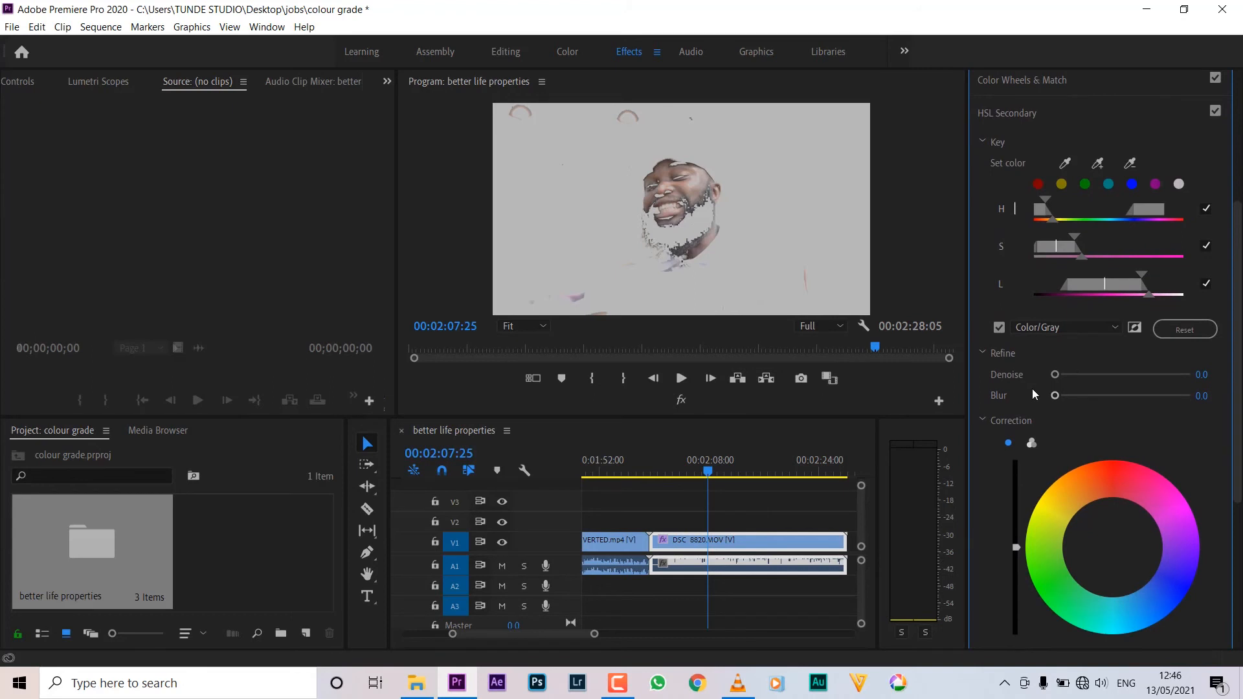
left_click(1120, 375)
mouse_move(1139, 373)
left_mouse_down()
mouse_move(1173, 377)
mouse_move(1158, 381)
left_mouse_up()
left_click(1133, 396)
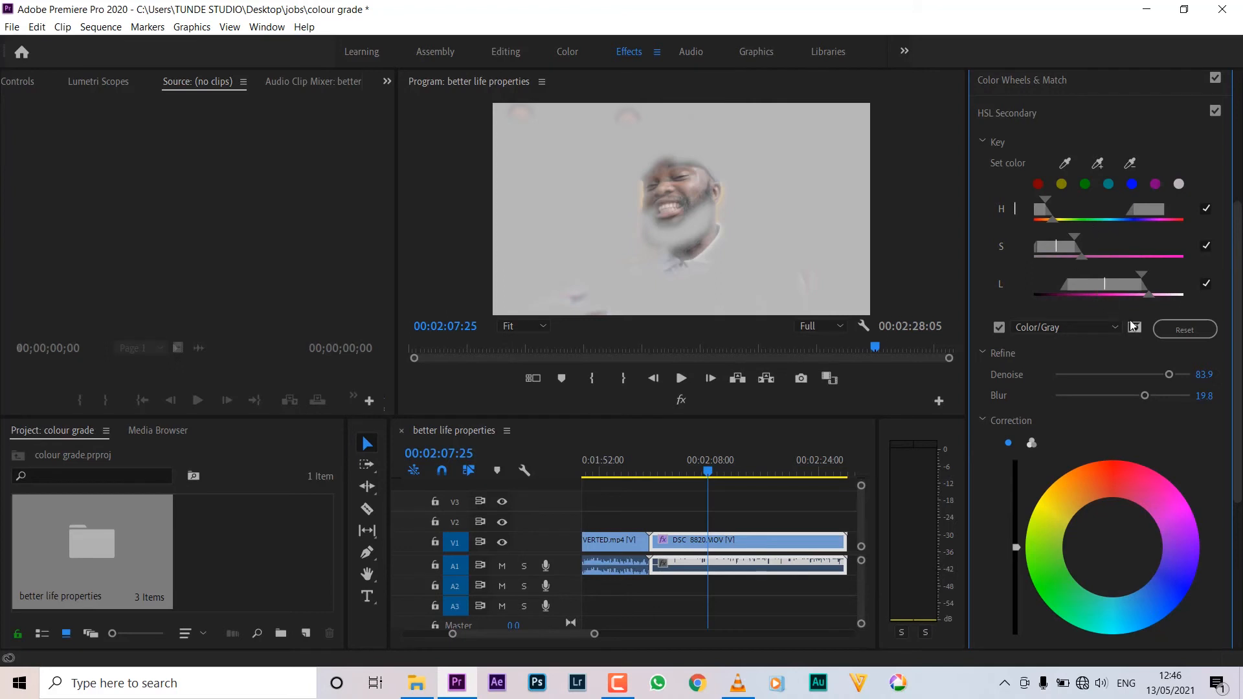
left_click_drag(1155, 375, 1166, 375)
Step: Narrow the hue, saturation and luminance ranges of the skin key slightly
left_click_drag(1057, 220, 1051, 223)
left_click_drag(1075, 241, 1072, 240)
left_click_drag(1142, 275, 1140, 277)
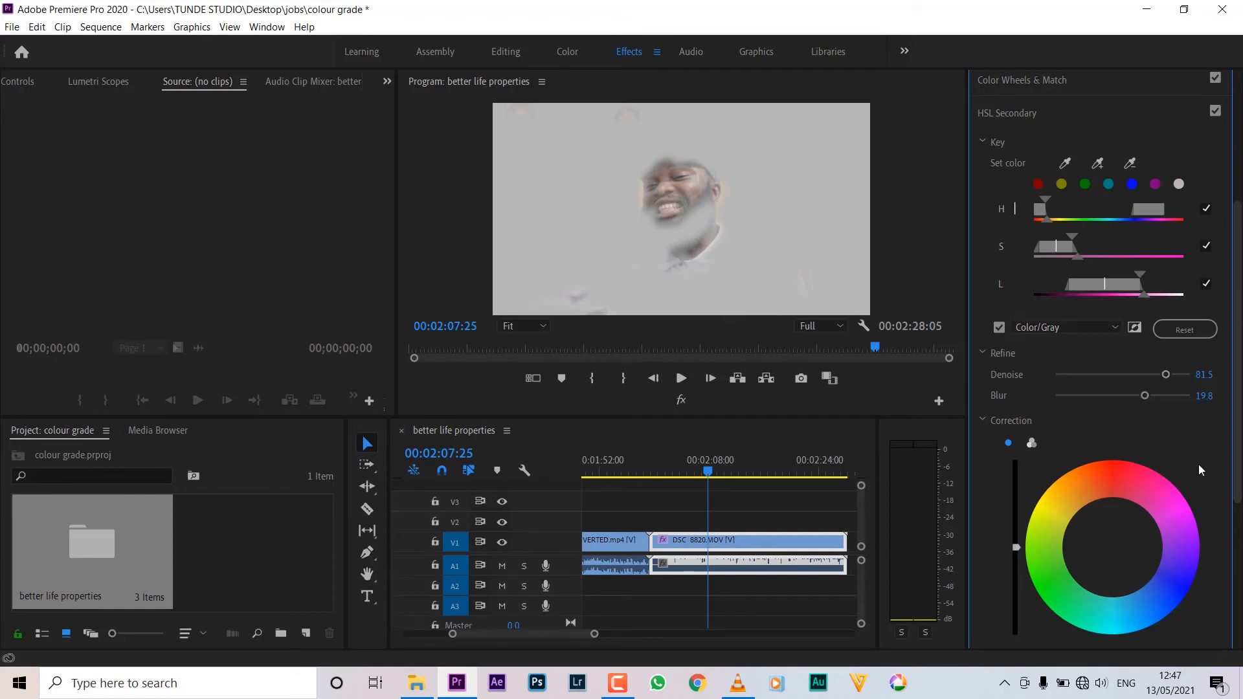
Step: Shift the skin correction colour wheel slightly toward orange-red and turn off the Color/Gray mask preview
scroll(1198, 464, "down", 3)
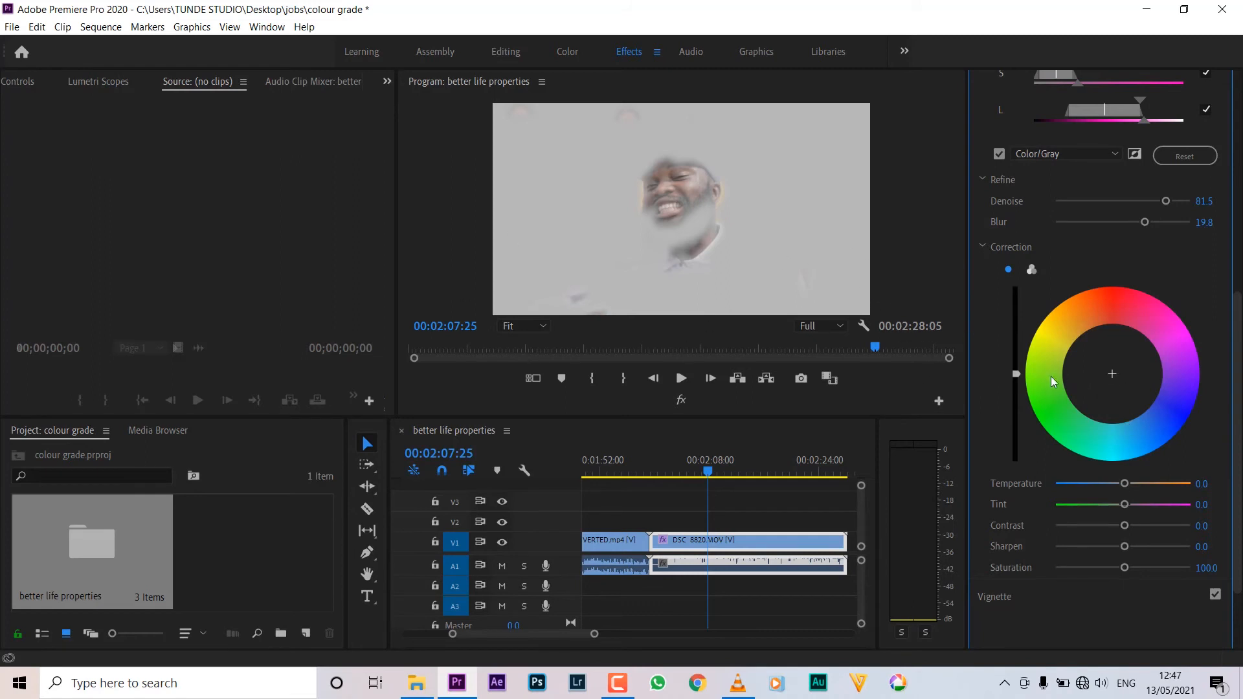
mouse_move(1016, 374)
left_mouse_down()
mouse_move(1016, 407)
mouse_move(1016, 374)
left_mouse_up()
left_click_drag(1114, 376, 1113, 372)
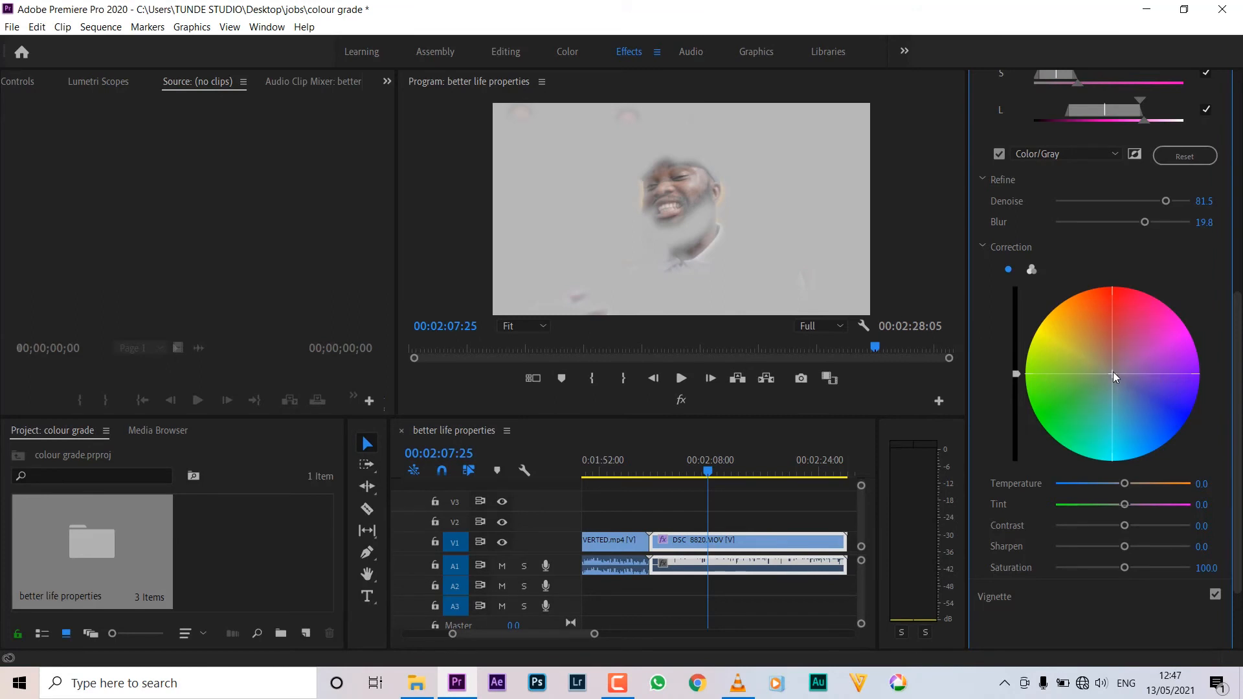
mouse_move(1113, 371)
left_mouse_down()
mouse_move(1113, 354)
mouse_move(1114, 372)
left_mouse_up()
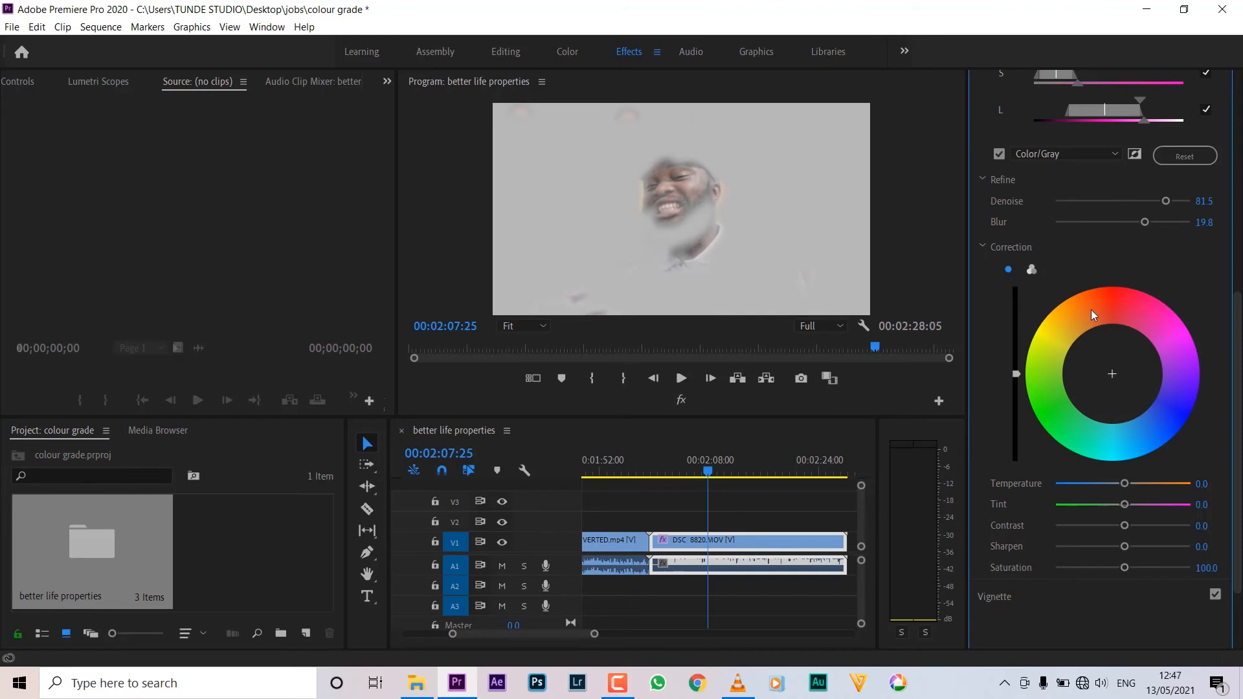
left_click_drag(1114, 373, 1103, 355)
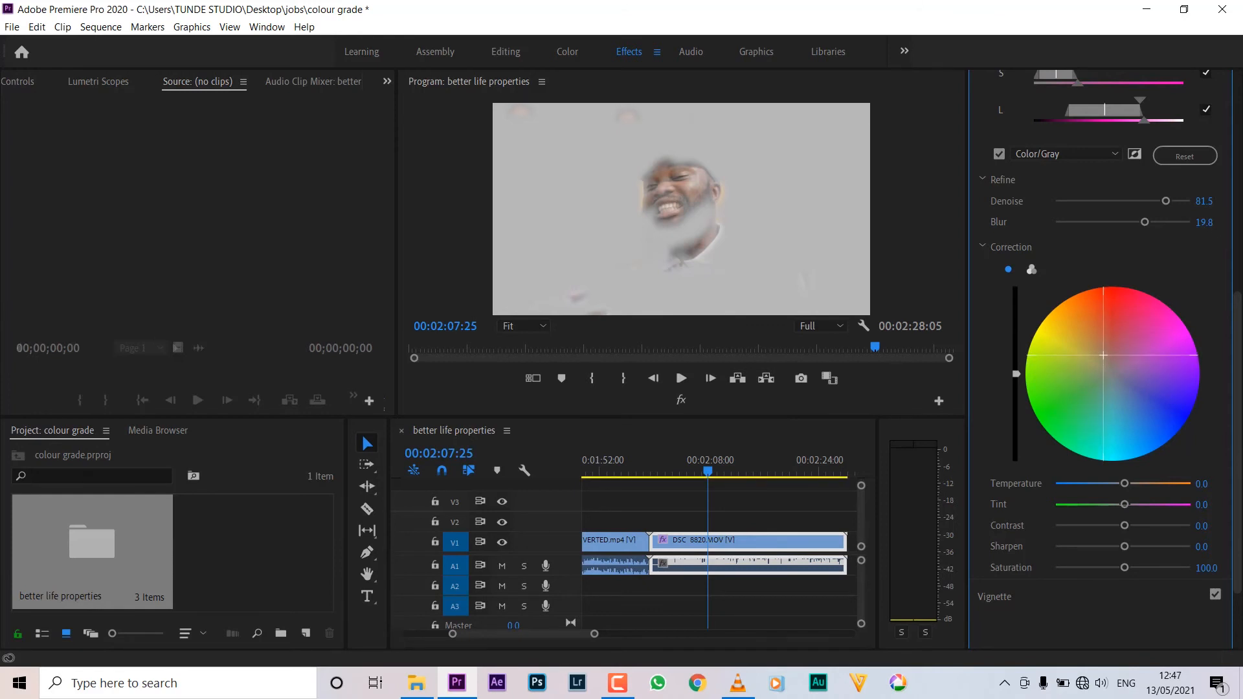
left_click_drag(1103, 355, 1104, 355)
left_click(1000, 157)
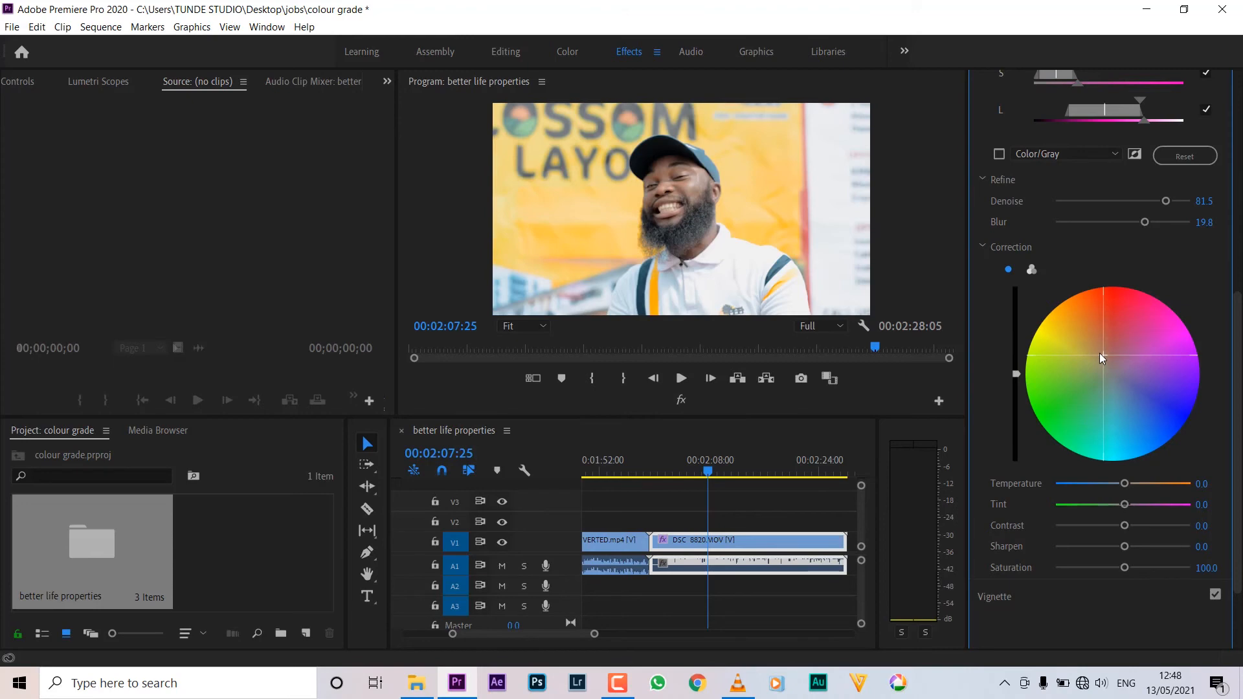
Step: Push the skin correction colour further toward orange and raise its brightness slightly
left_click_drag(1103, 356, 1097, 343)
left_click_drag(1091, 331, 1092, 335)
left_click_drag(1014, 374, 1014, 365)
Step: Set the skin correction's Contrast to 58.3 and ease the colour wheel's orange shift back slightly
scroll(1113, 511, "down", 3)
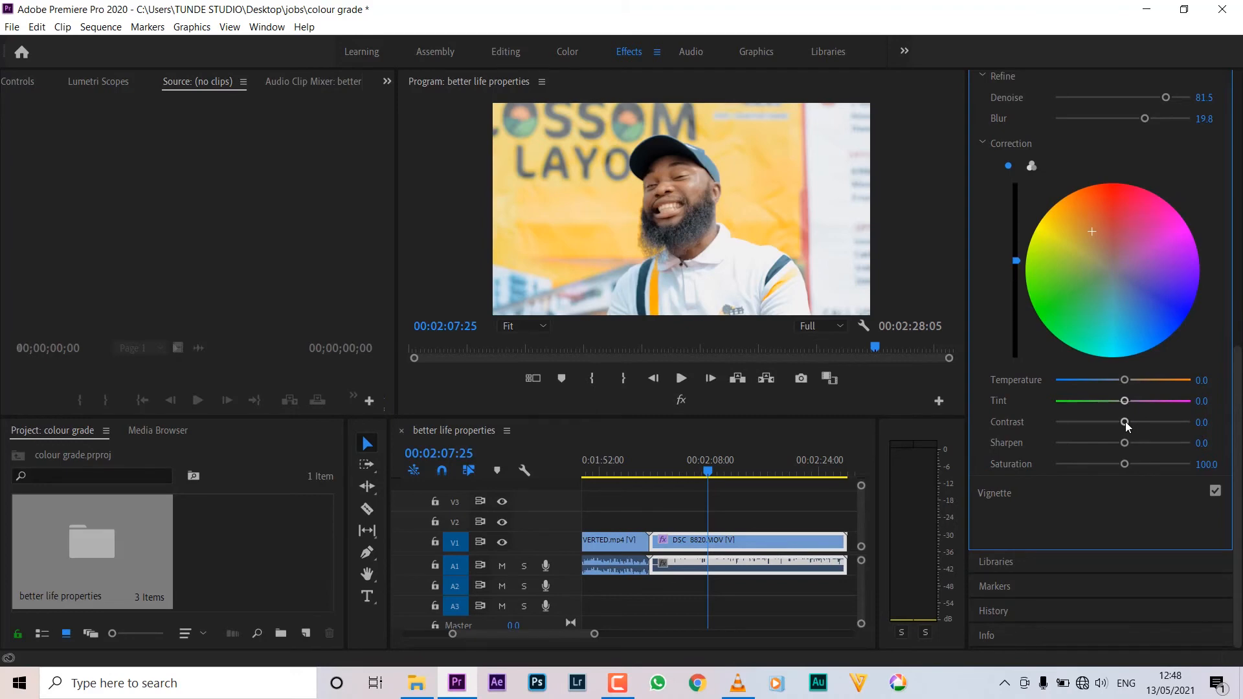
left_click_drag(1126, 425, 1162, 421)
scroll(1110, 443, "up", 3)
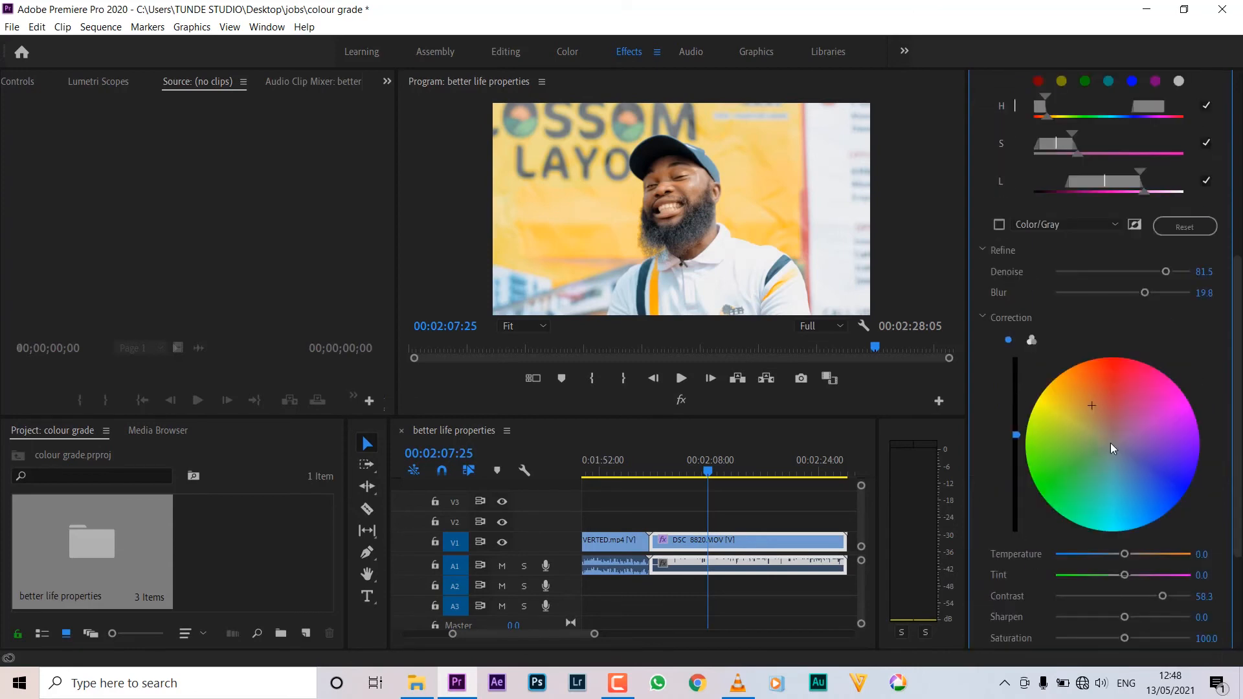
left_click(1092, 406)
left_click_drag(1093, 407, 1095, 409)
Step: Toggle the skin grade effect's bypass repeatedly to compare the skin before and after
scroll(1040, 366, "up", 3)
scroll(993, 187, "up", 3)
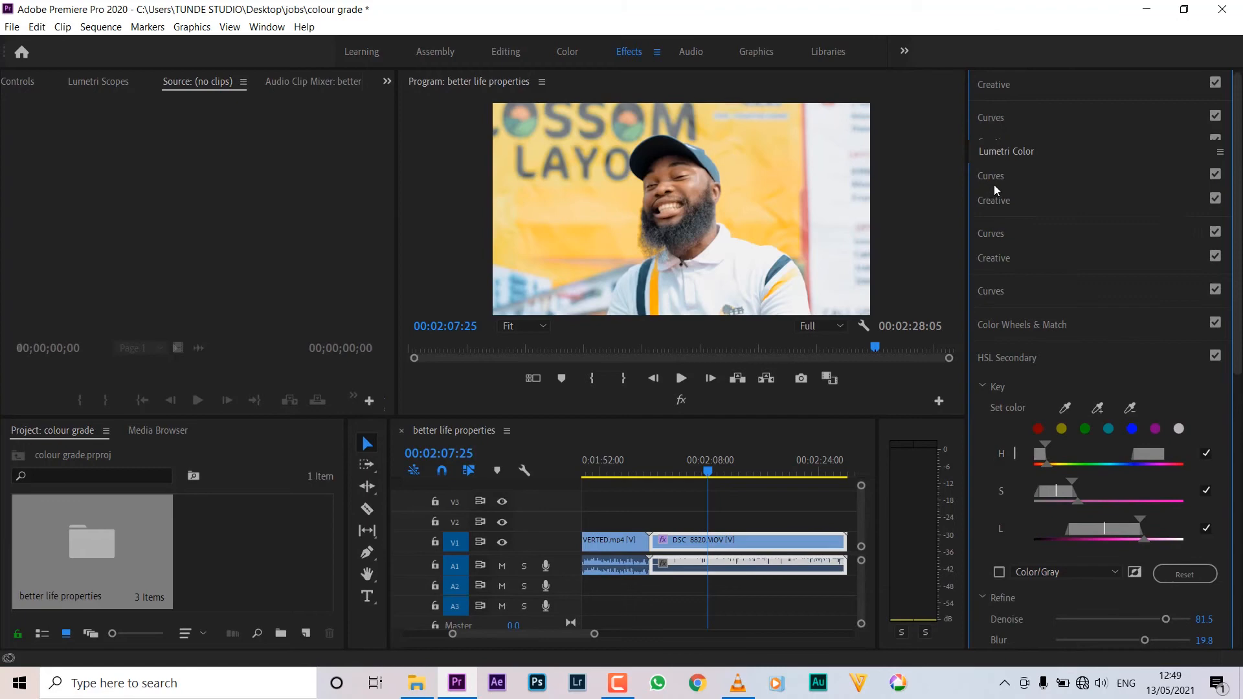
left_click(985, 193)
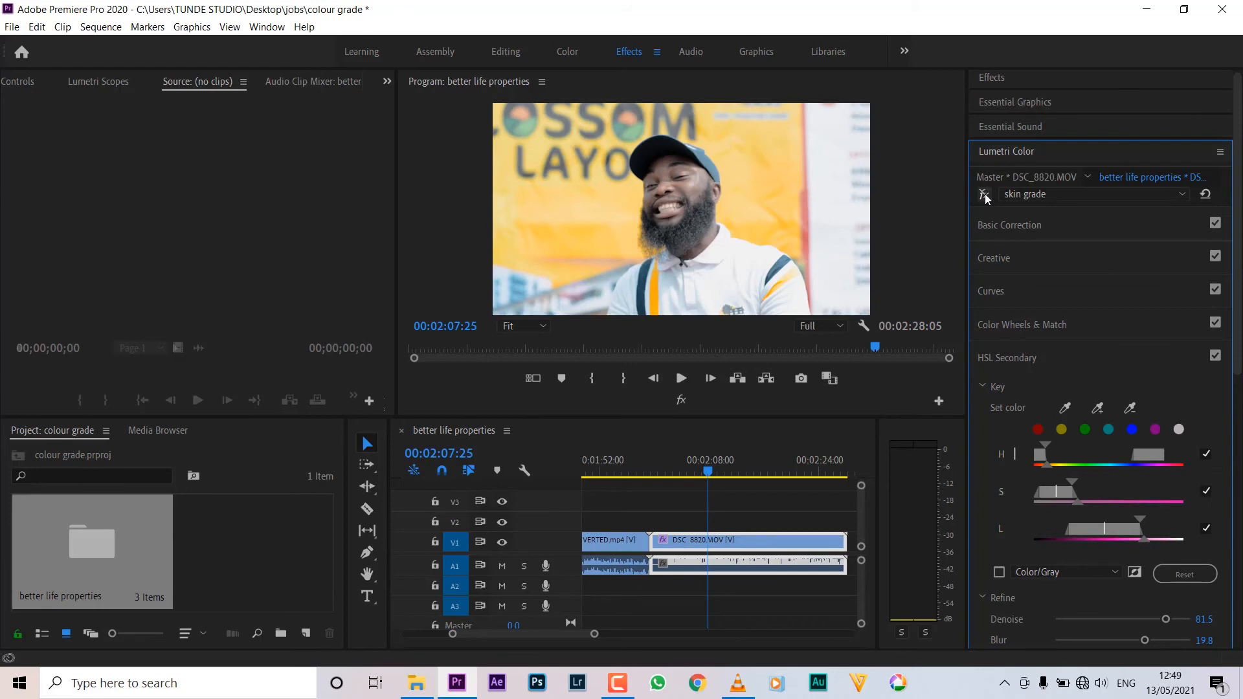
left_click(985, 193)
left_click(985, 193)
left_click(985, 193)
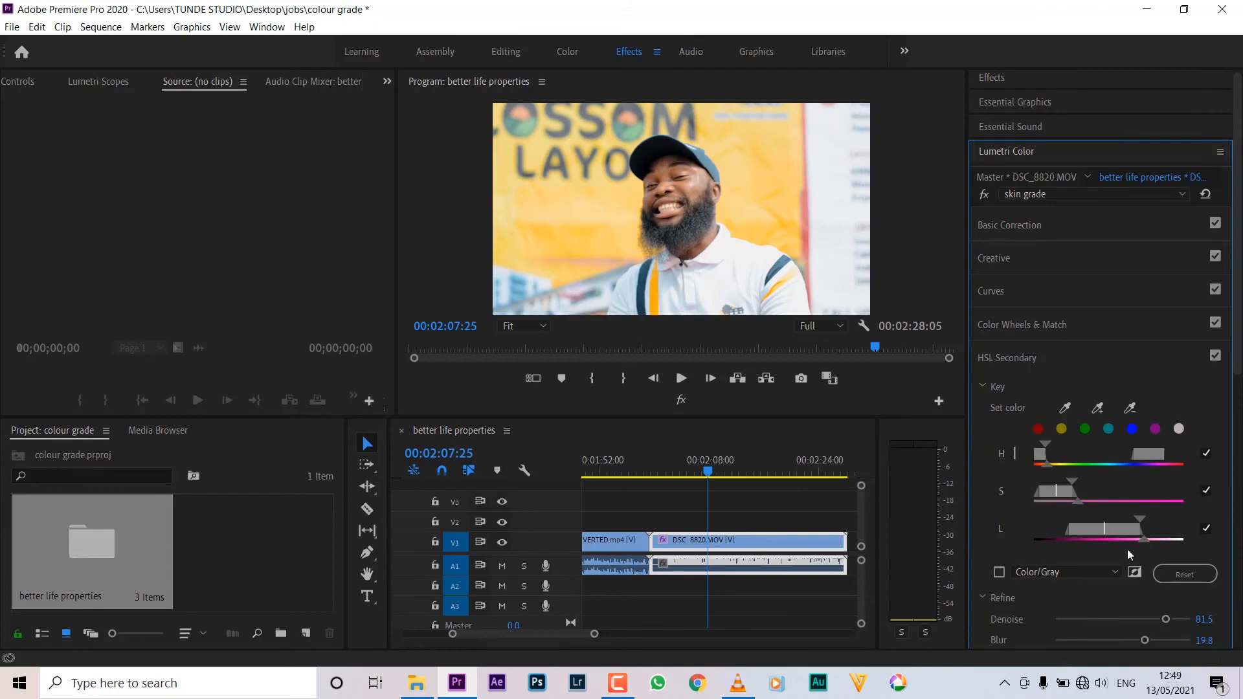
scroll(1129, 549, "down", 5)
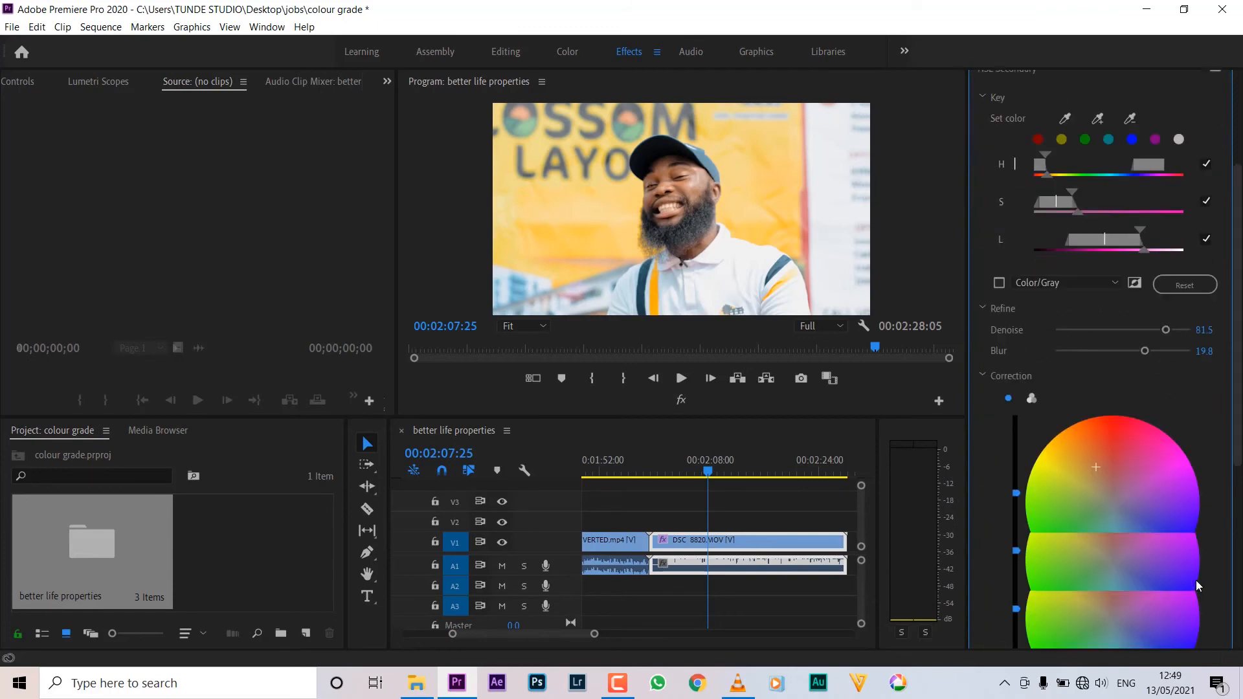
scroll(1196, 581, "down", 1)
left_click(1096, 408)
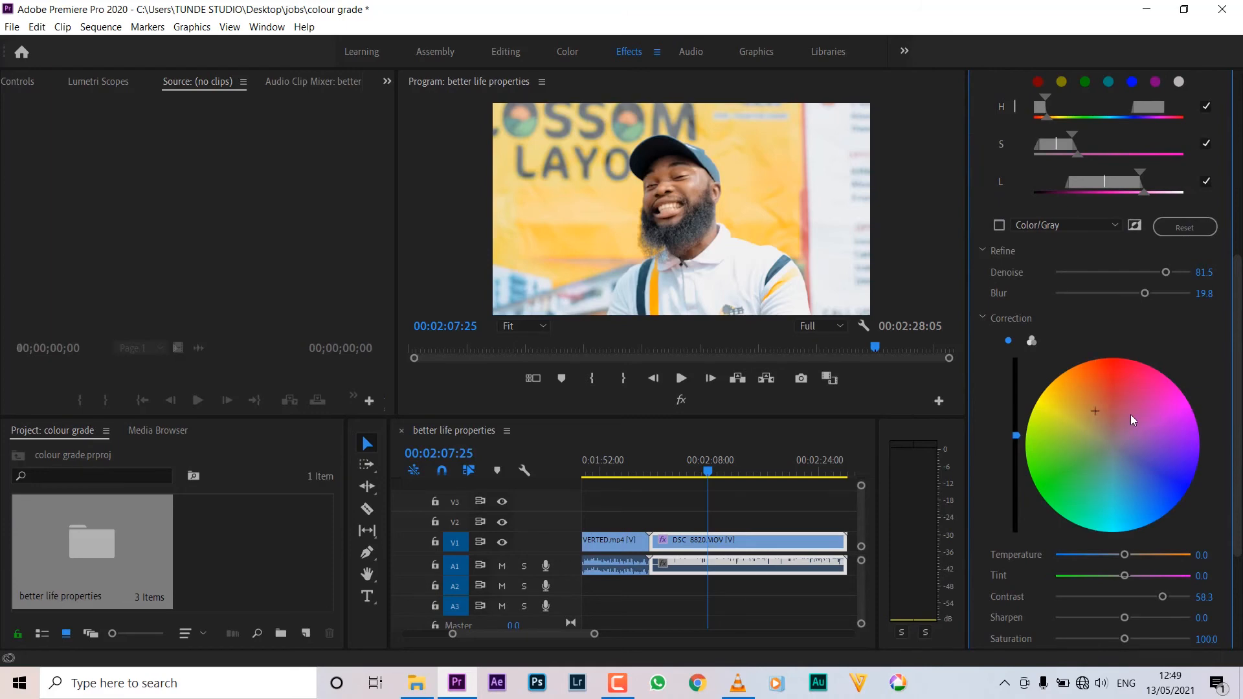
scroll(1167, 449, "down", 3)
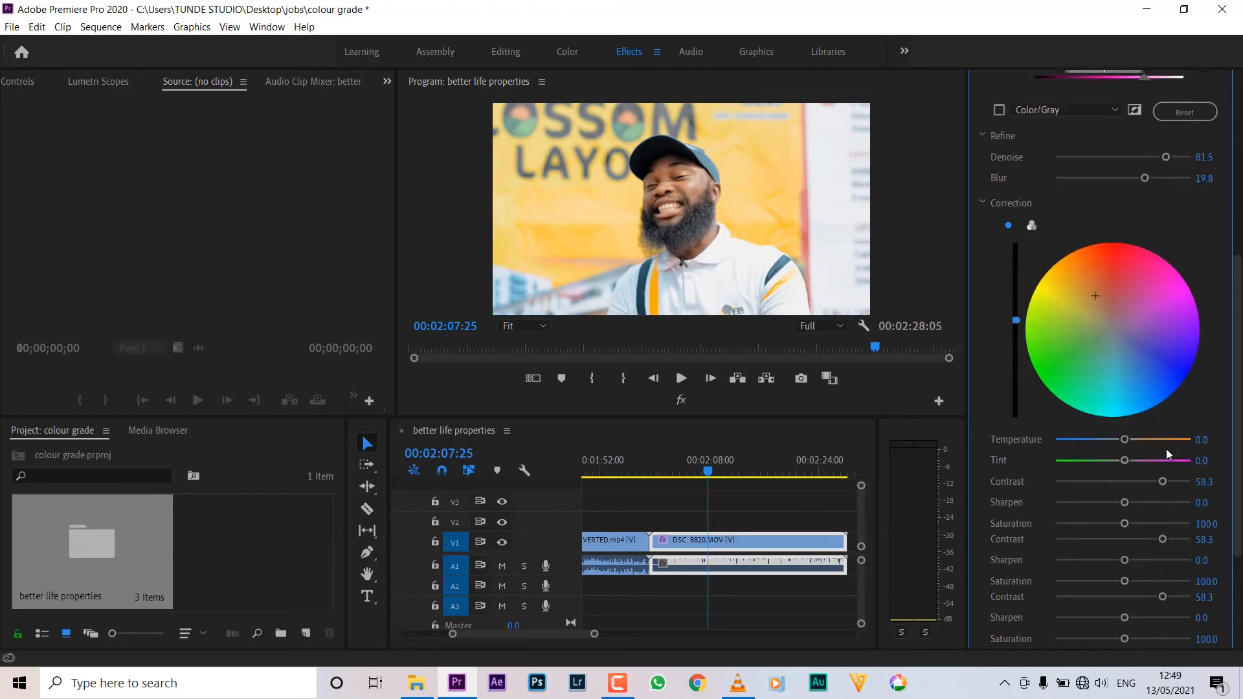
scroll(1187, 467, "up", 9)
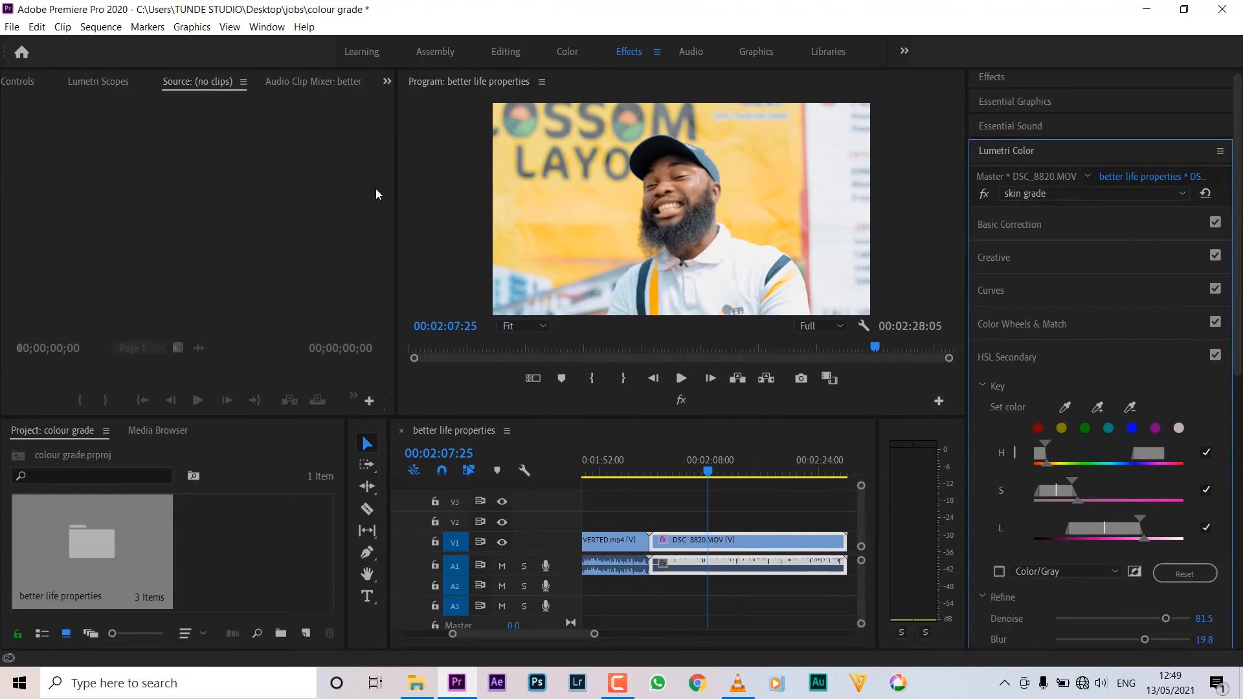
Step: Bypass the base colour effect and the skin grade effect to view the ungraded clip
left_click(1014, 195)
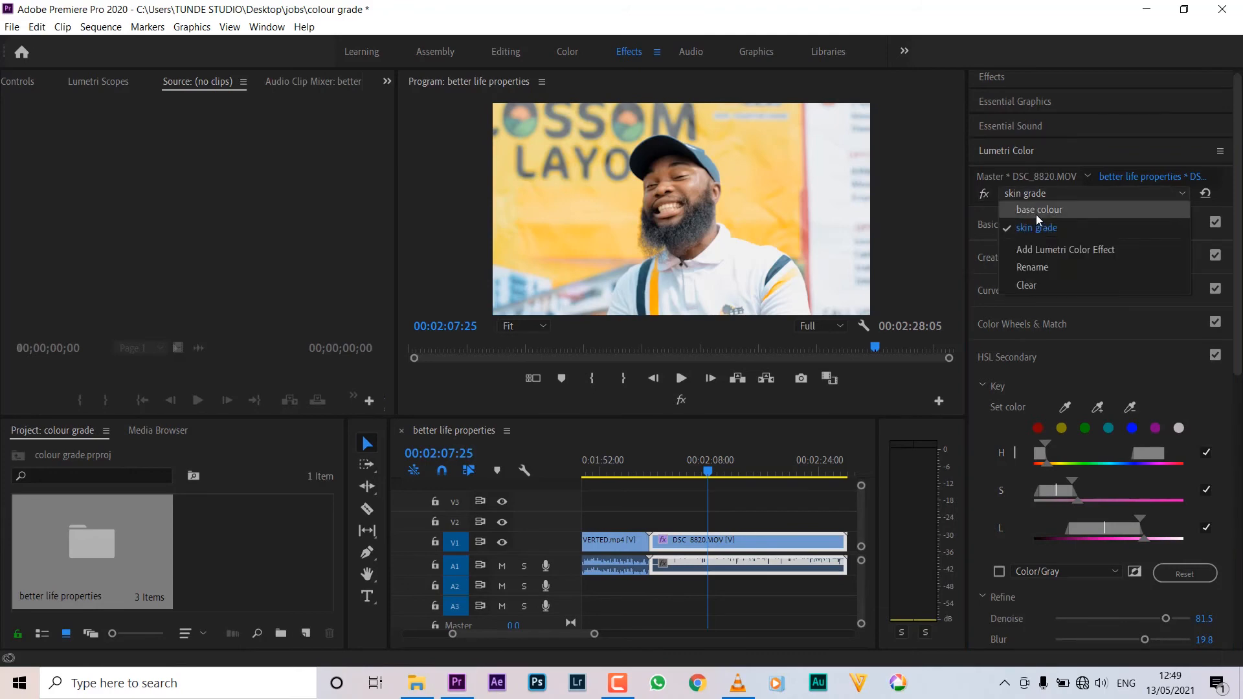
left_click(1037, 214)
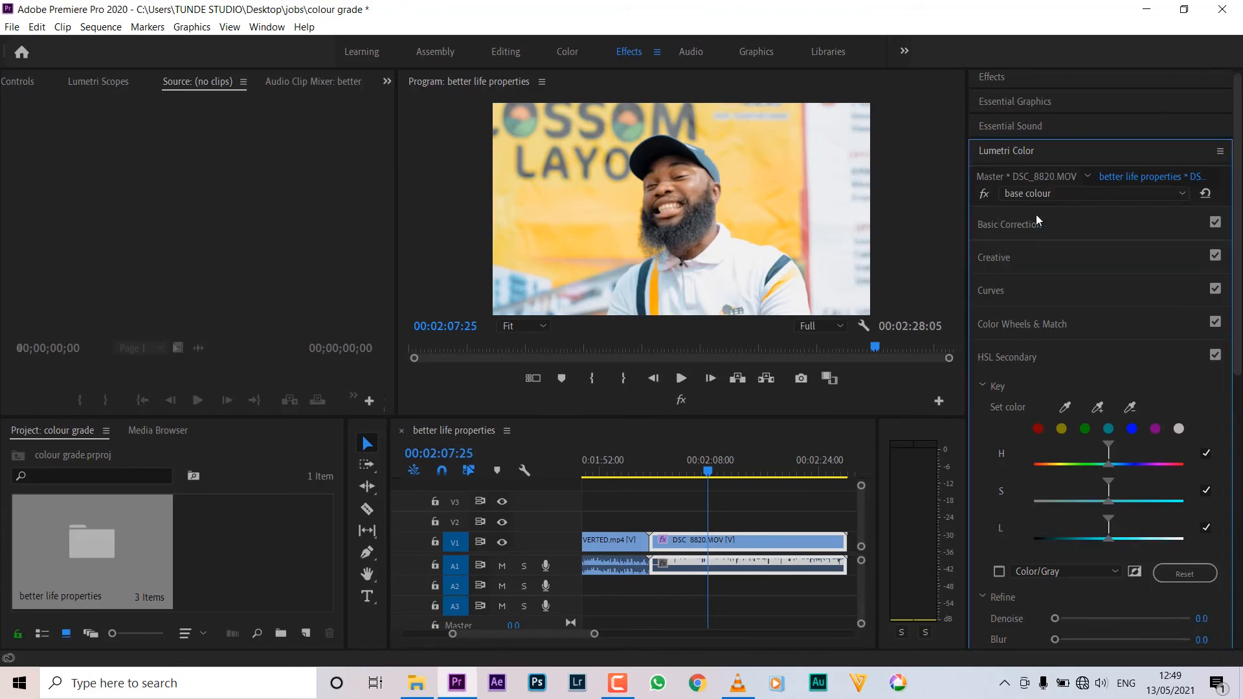
left_click(984, 194)
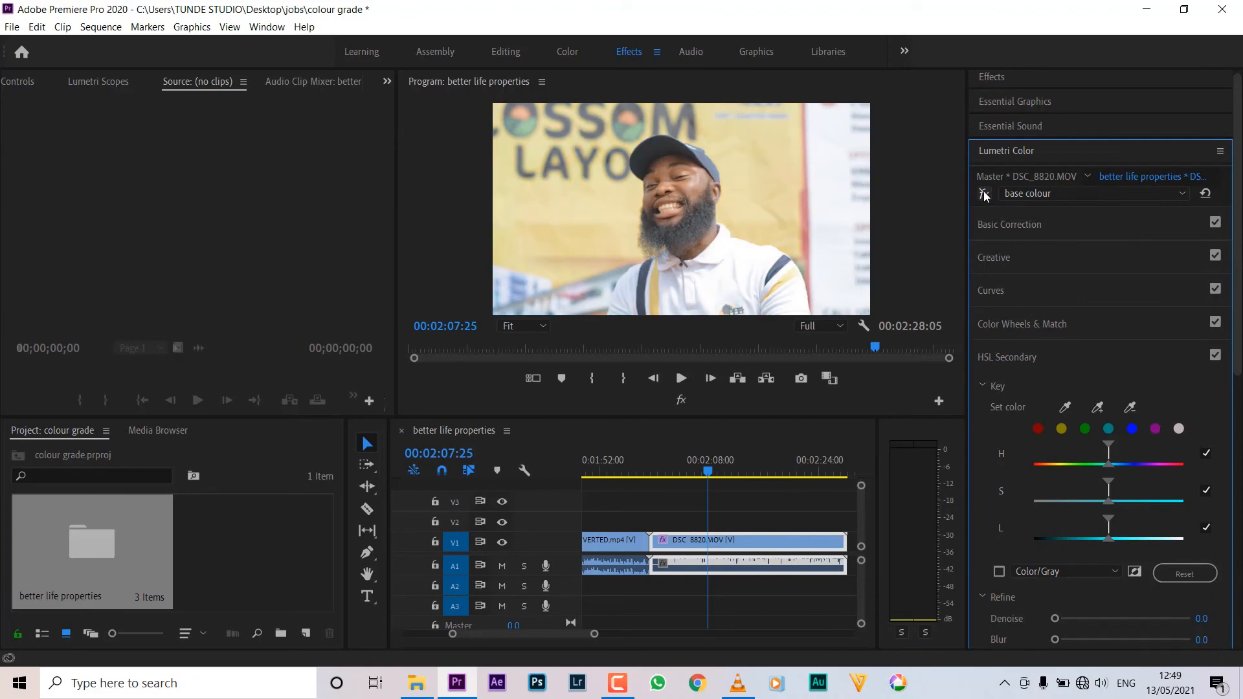
left_click(1032, 203)
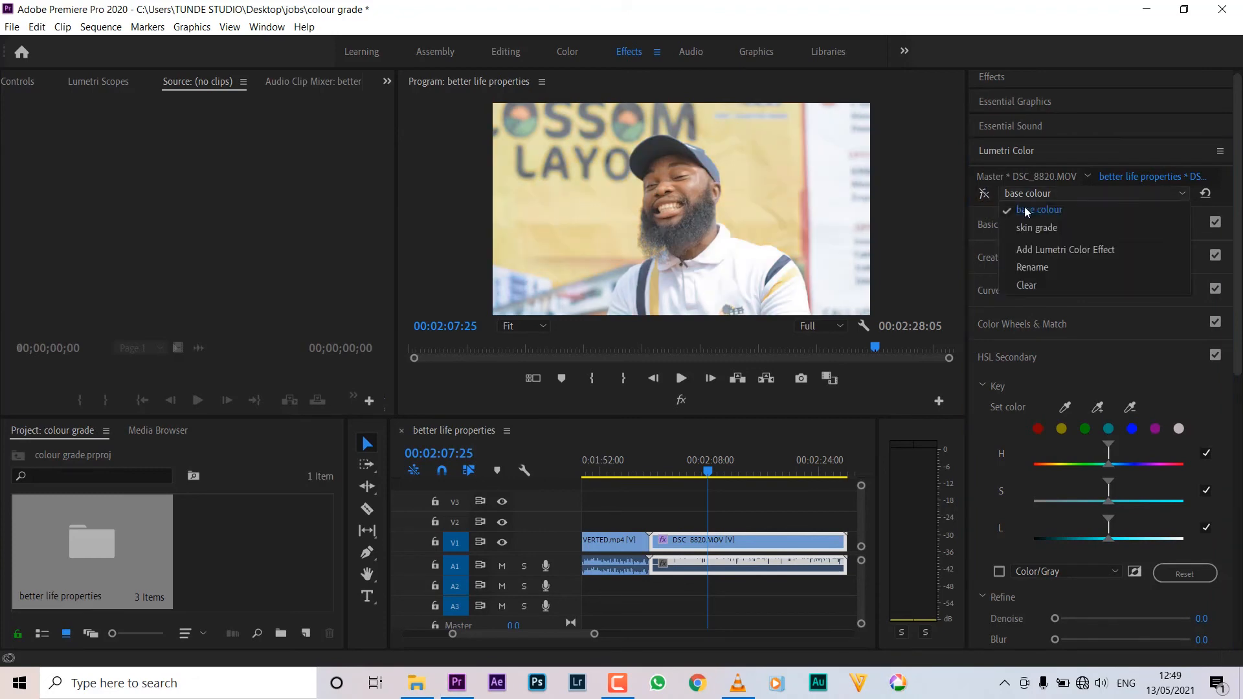
left_click(1032, 222)
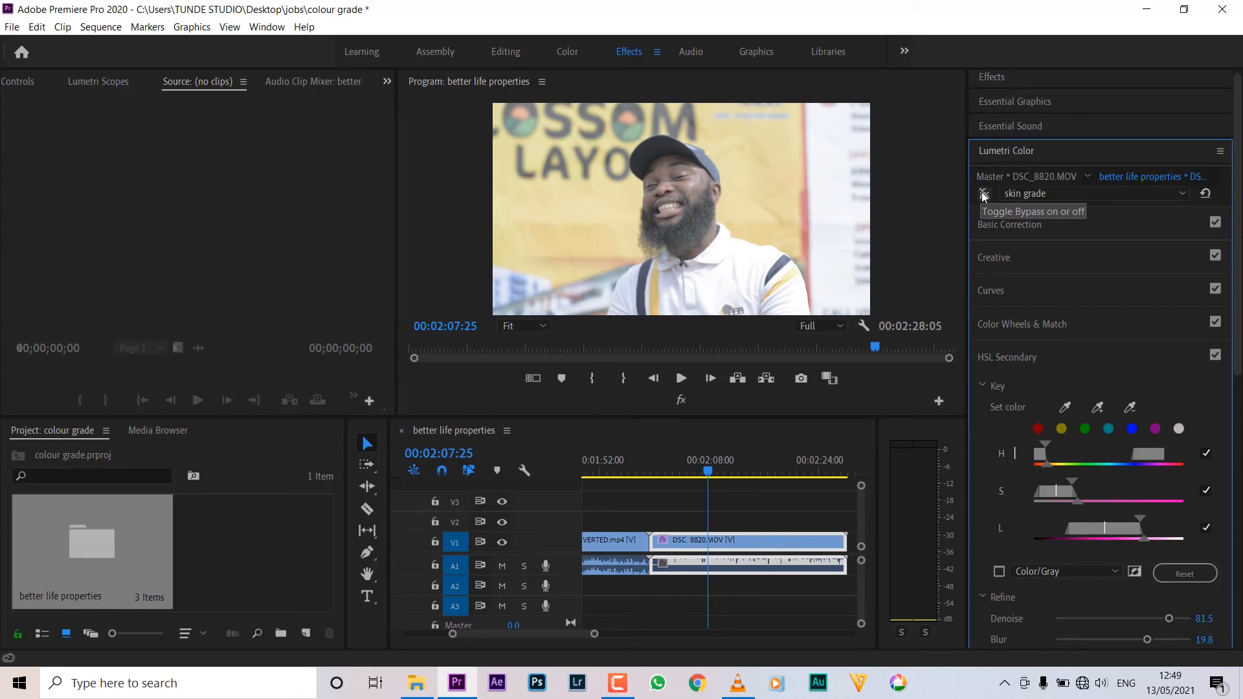
Step: Re-enable the base colour effect and the skin grade effect one after the other to compare each stage
left_click(1055, 195)
left_click(1049, 213)
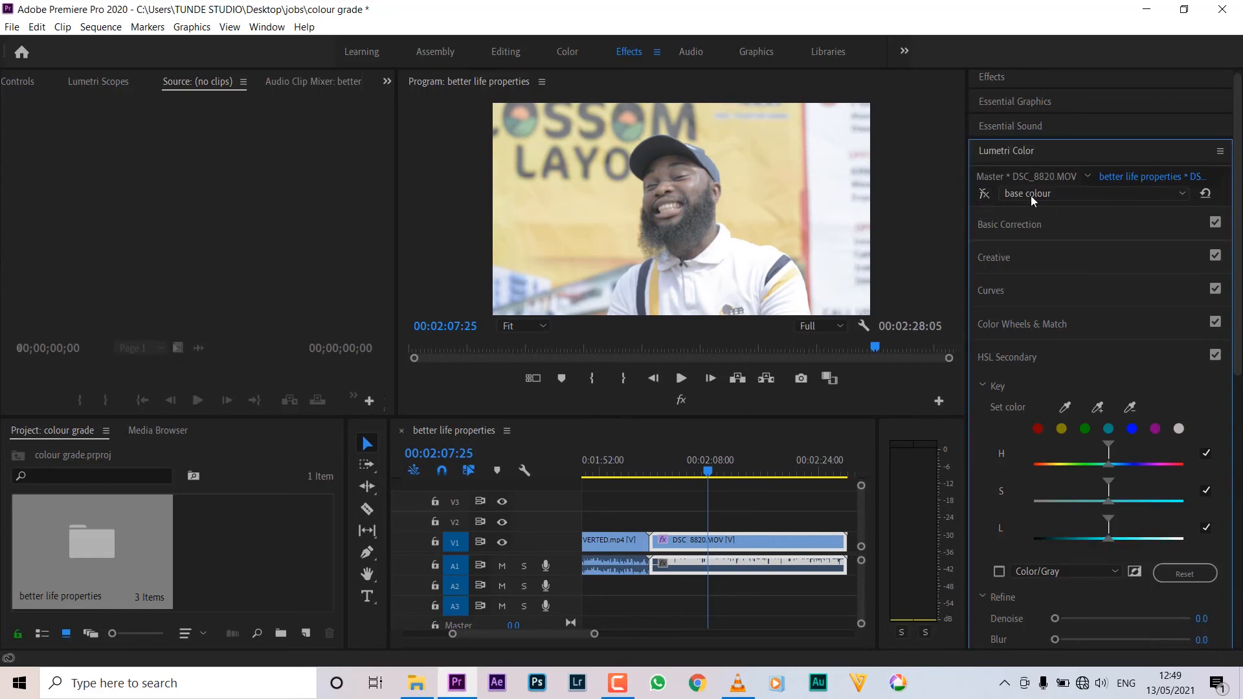
left_click(988, 195)
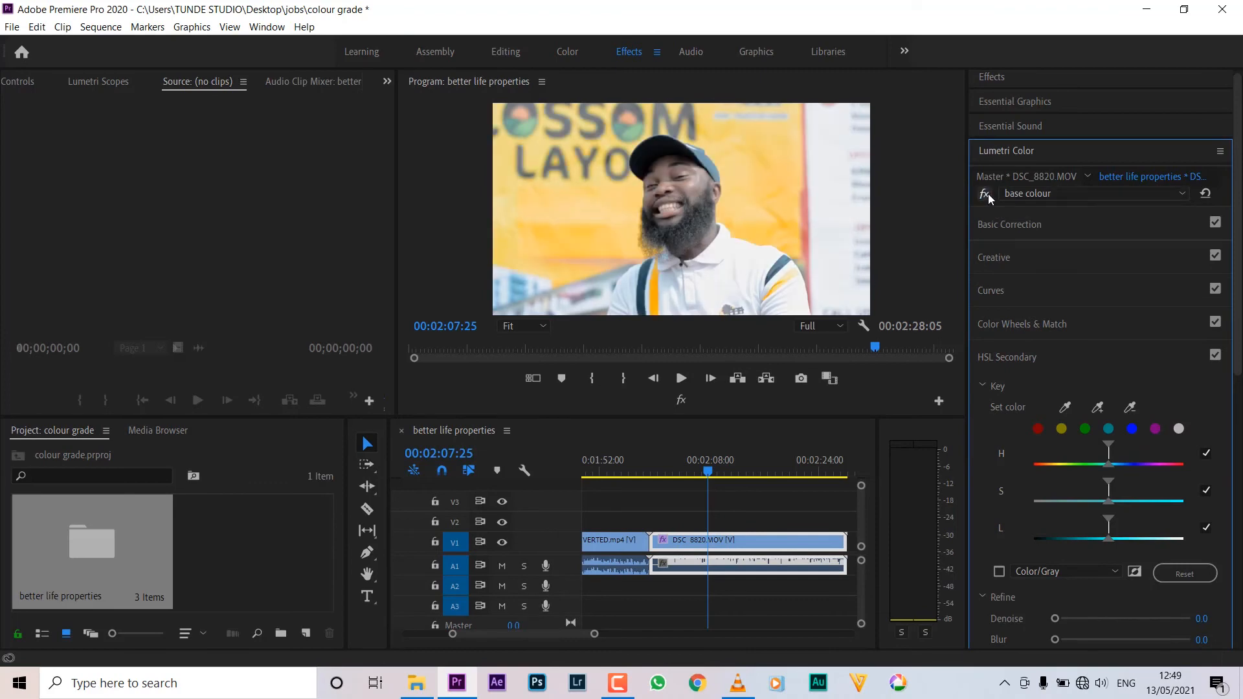
left_click(1018, 193)
left_click(1036, 231)
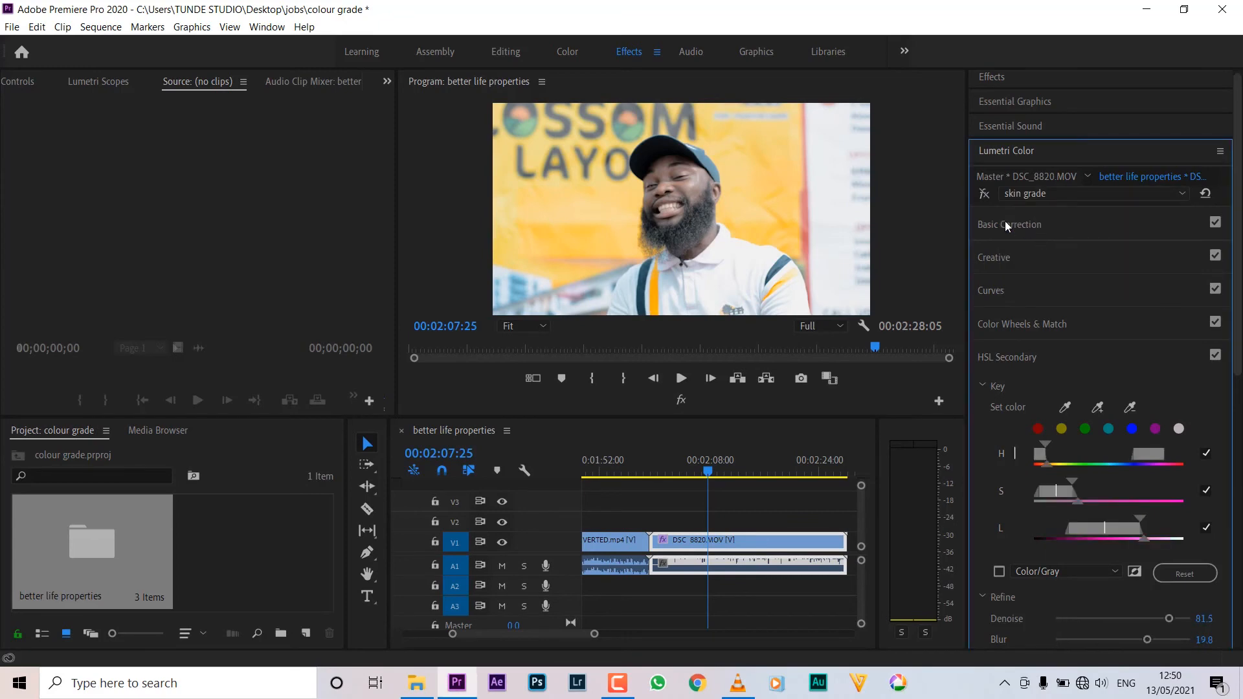
left_click(984, 194)
Step: Play back the graded DSC_8820.MOV clip from about 00:02:01:14 to review the result
left_click_drag(706, 474, 665, 479)
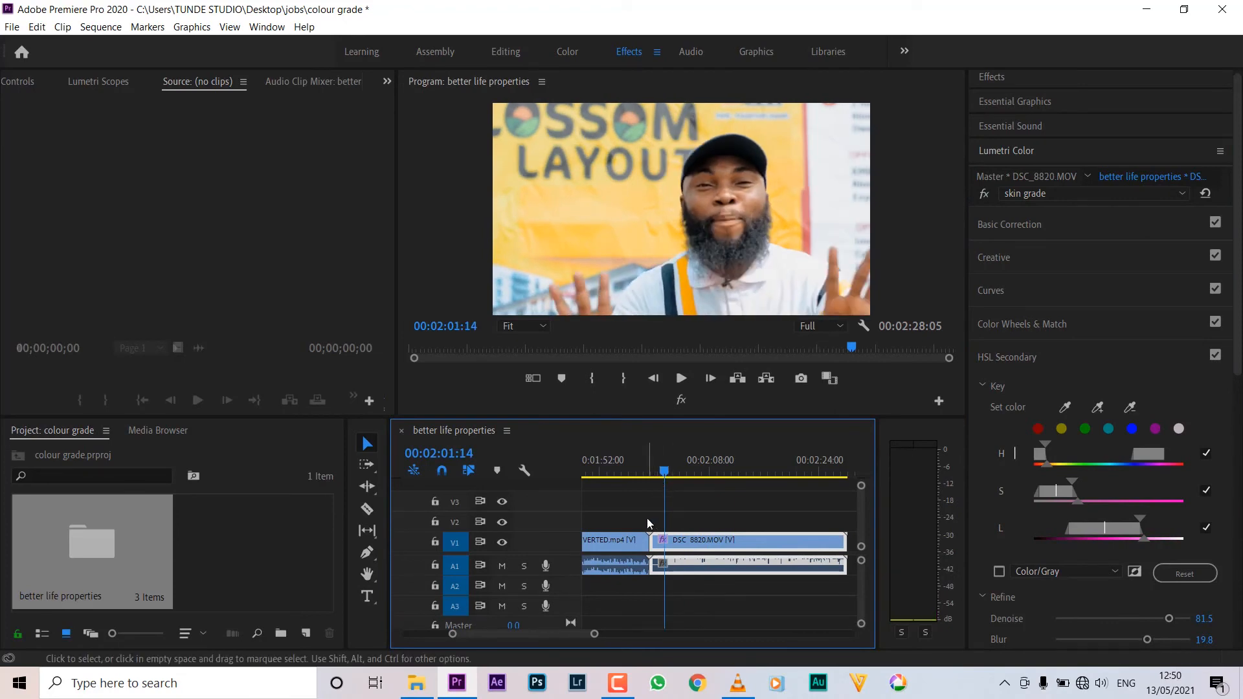
key("space")
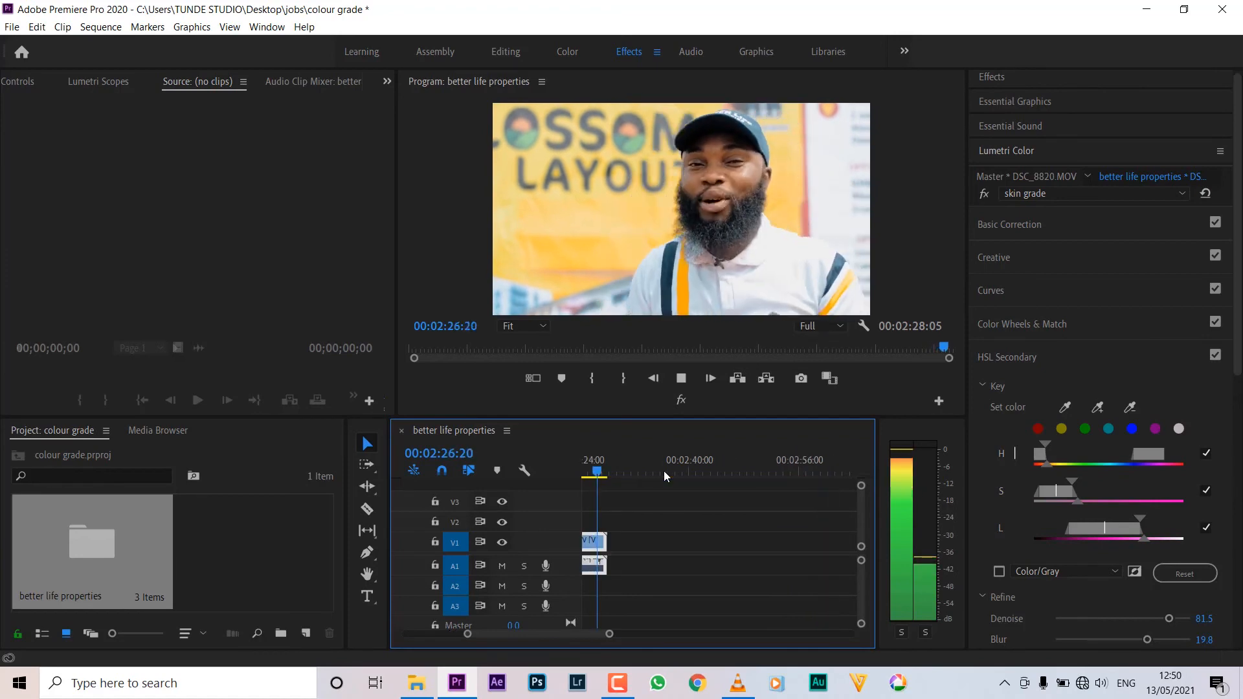
key("space")
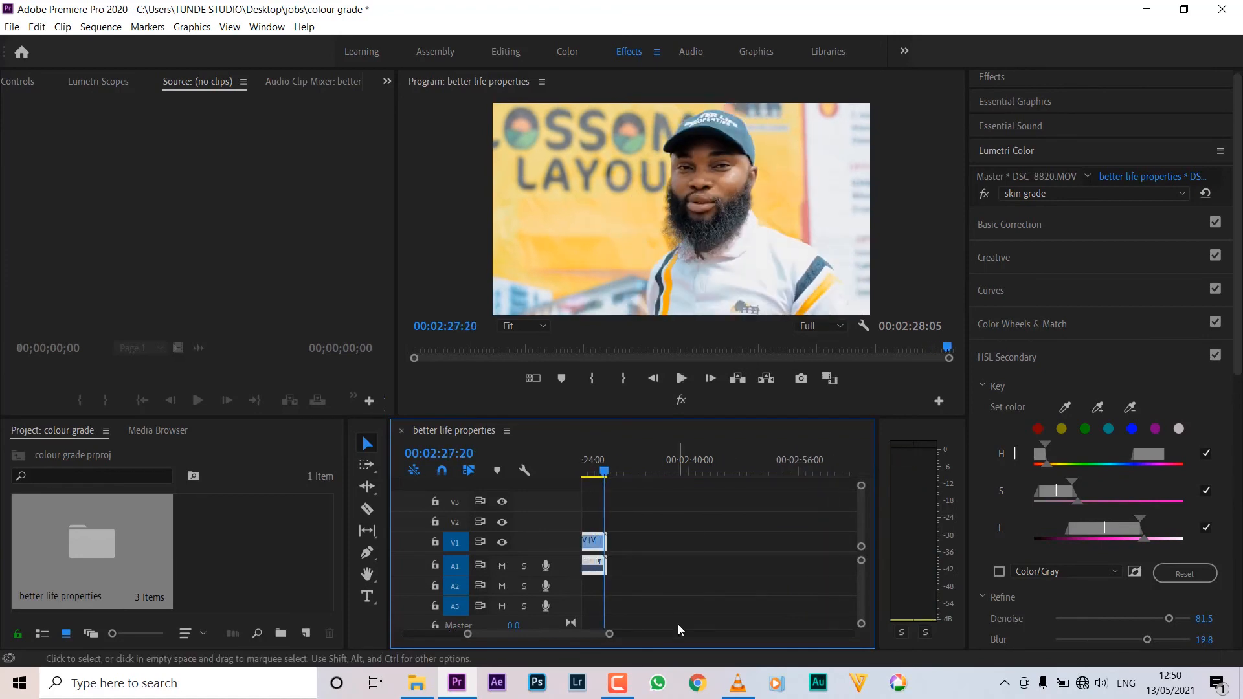
Step: Compare the customer review clip at the sequence start with the graded DSC_8820.MOV clip, ending at 00:02:09:29
key("minus")
key("minus")
key("minus")
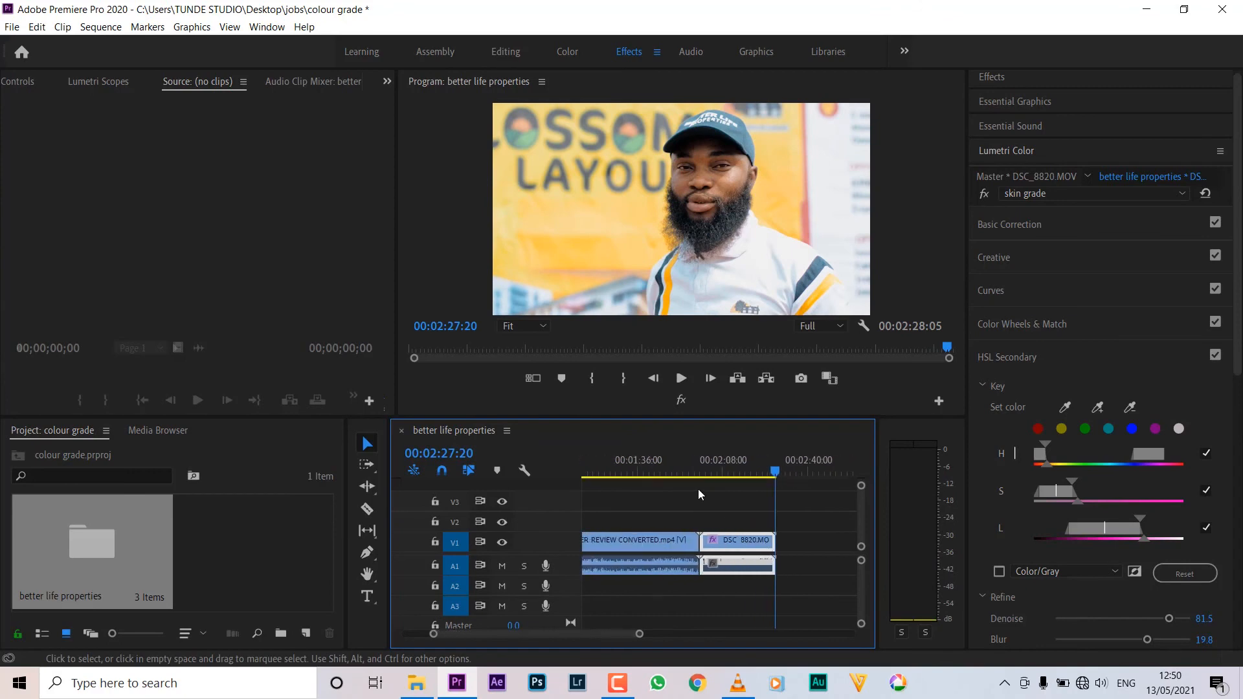
left_click_drag(621, 474, 539, 487)
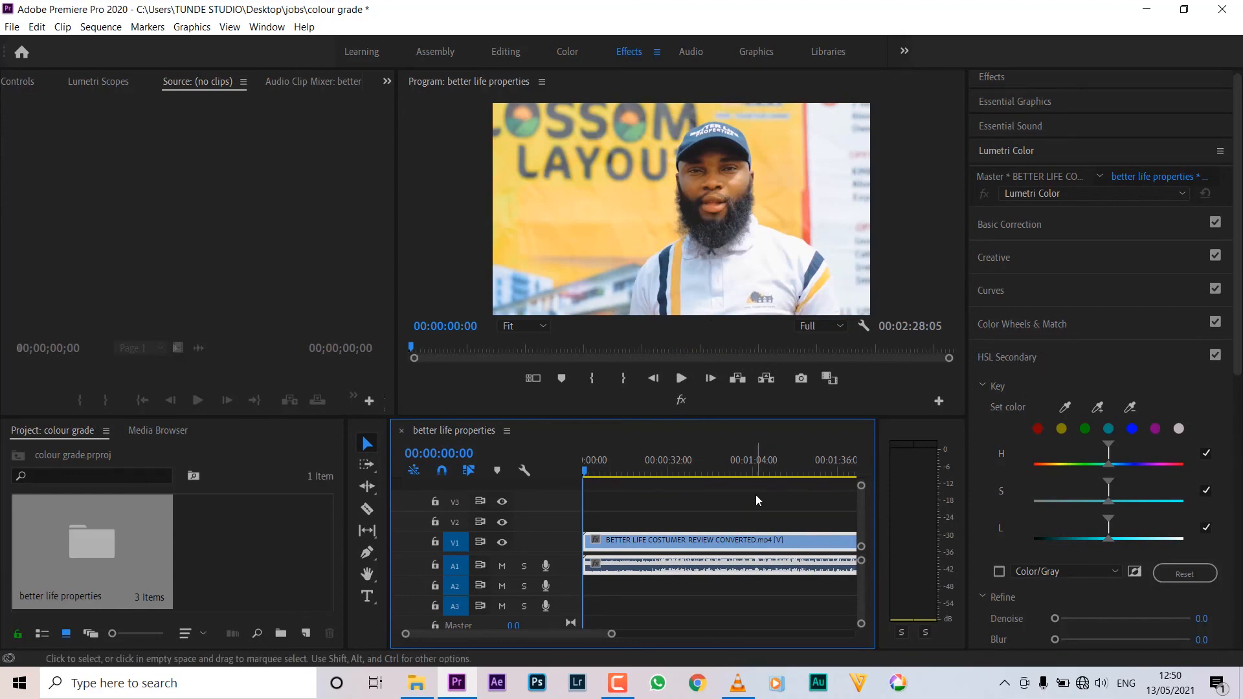
key("minus")
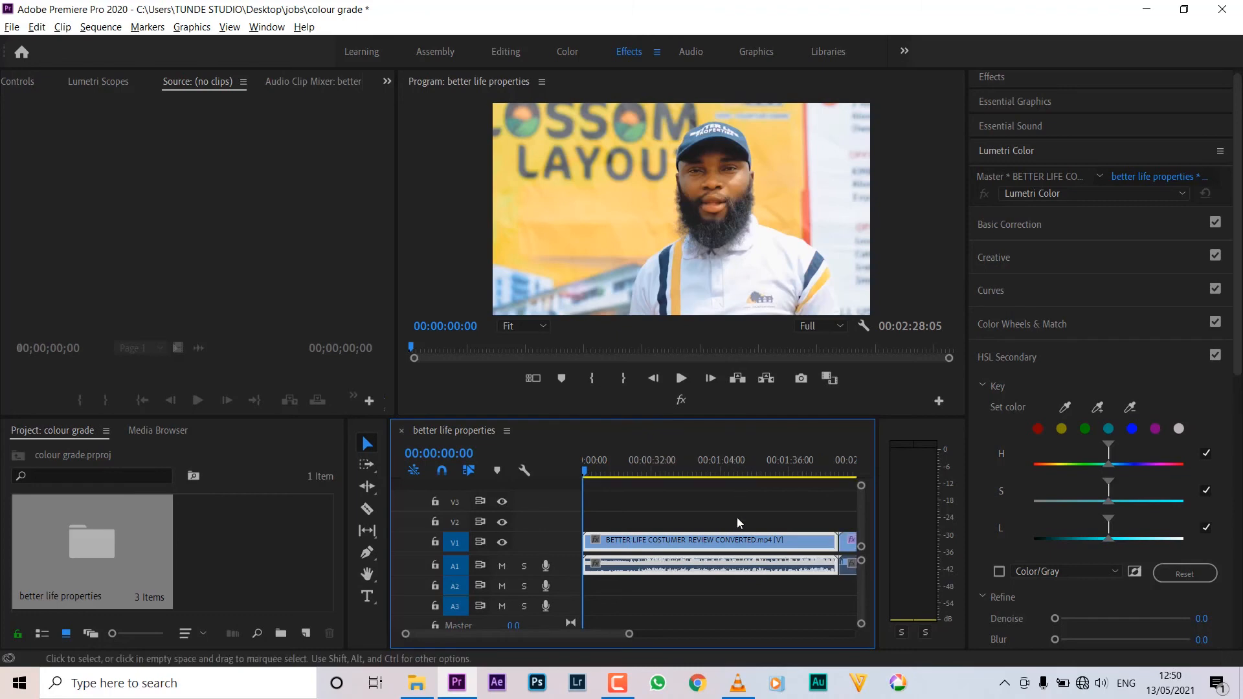
key("minus")
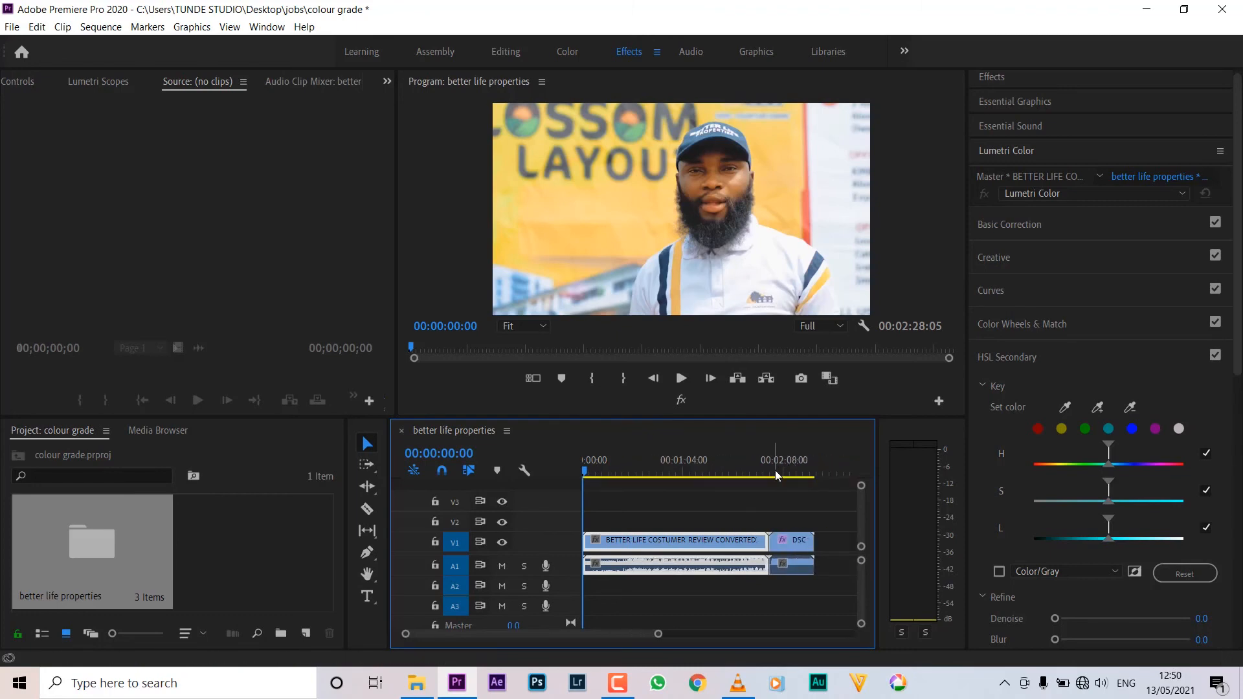
left_click_drag(777, 476, 784, 476)
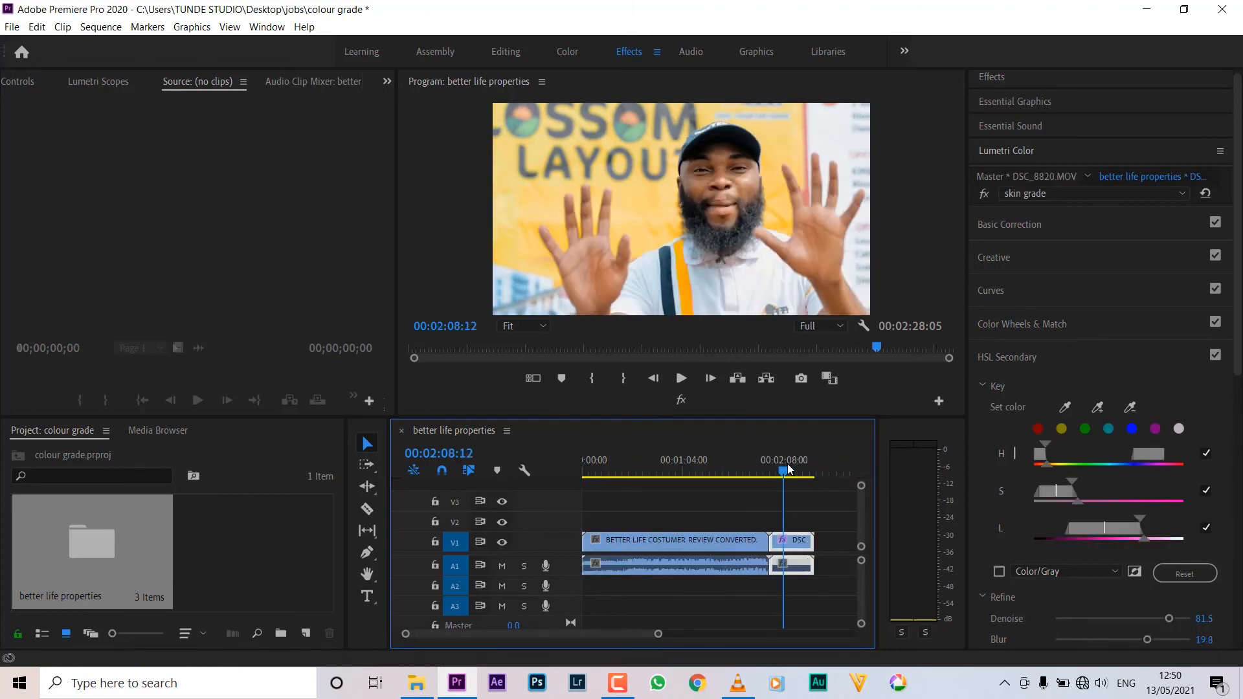
left_click(786, 471)
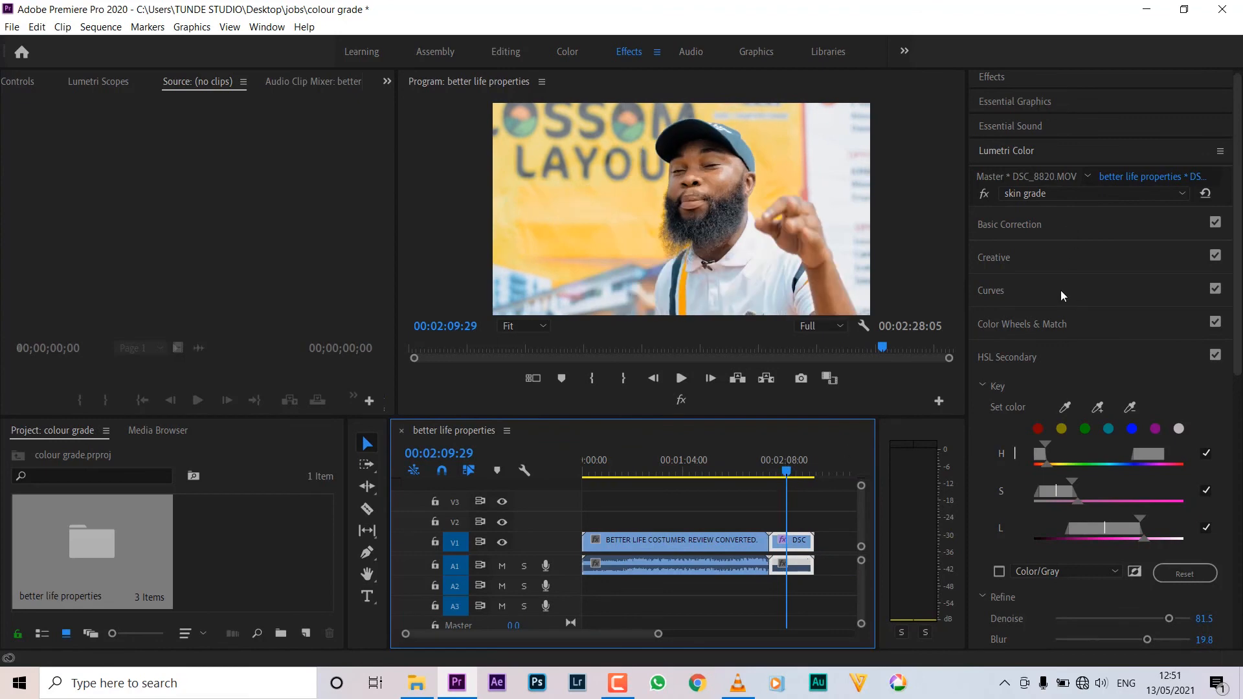
Step: Set Faded Film to 32.1 in the Creative adjustments of the skin grade effect
left_click(997, 256)
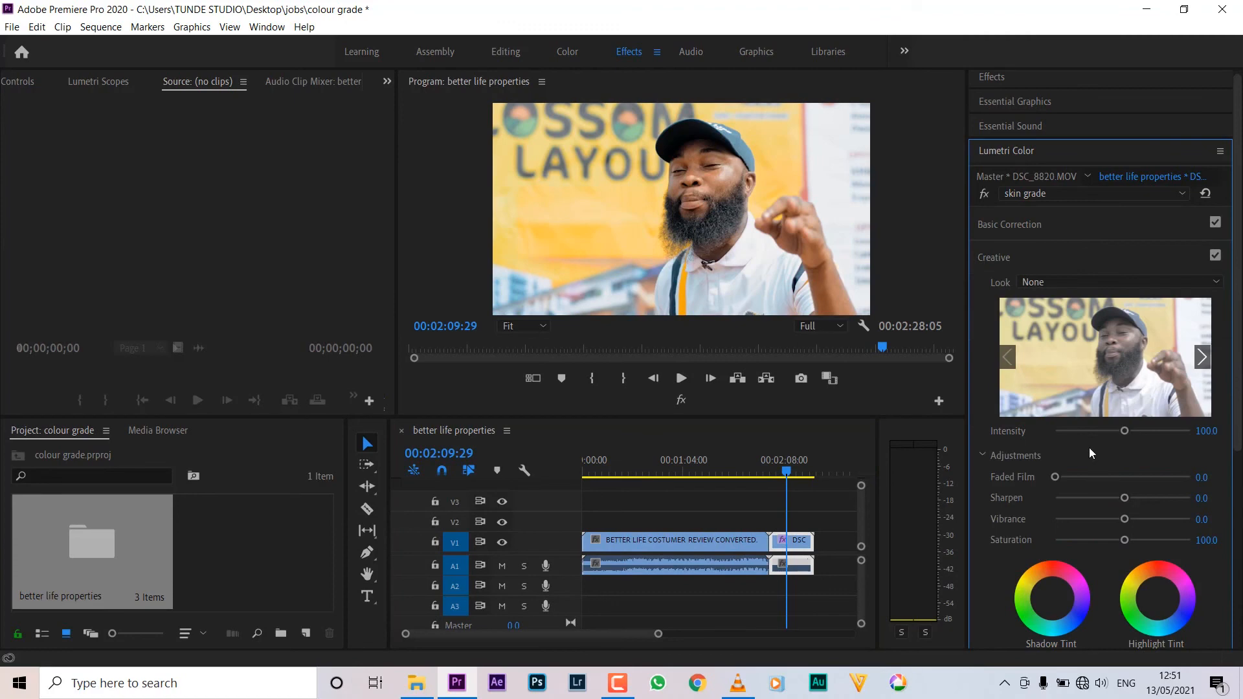
left_click_drag(1056, 477, 1085, 478)
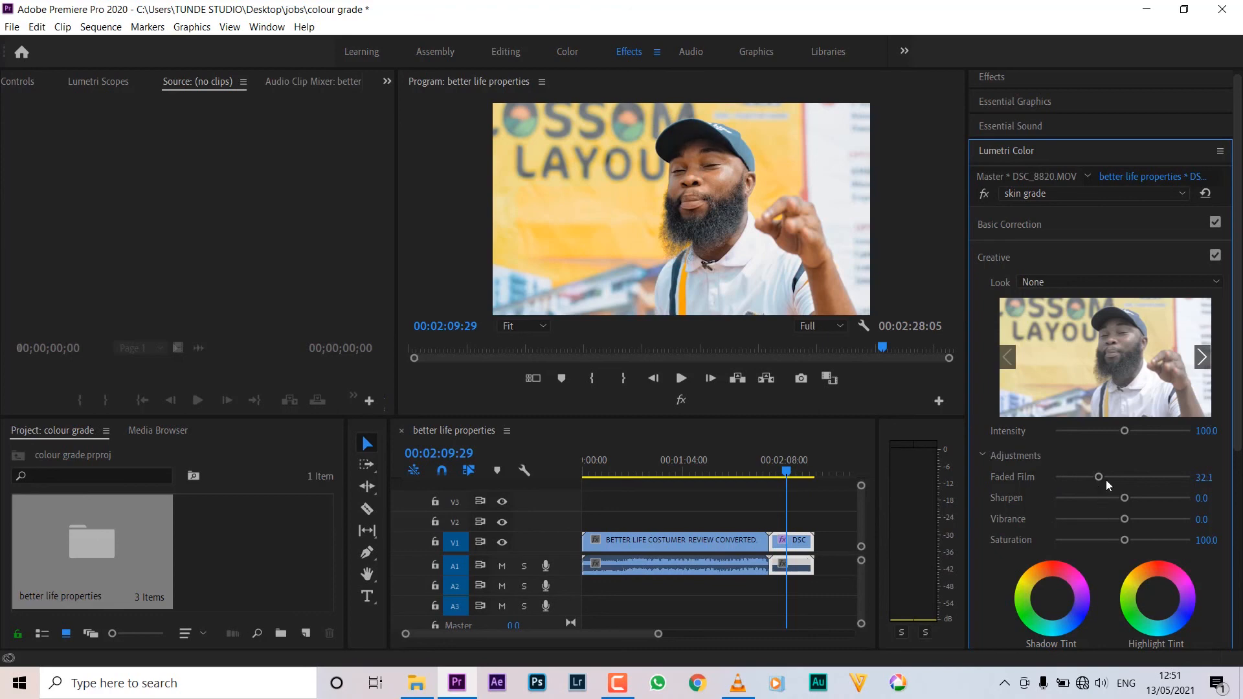
Step: Slightly lower the shadow point and the highlight point of the white RGB curve in the base colour effect
scroll(1230, 360, "up", 1)
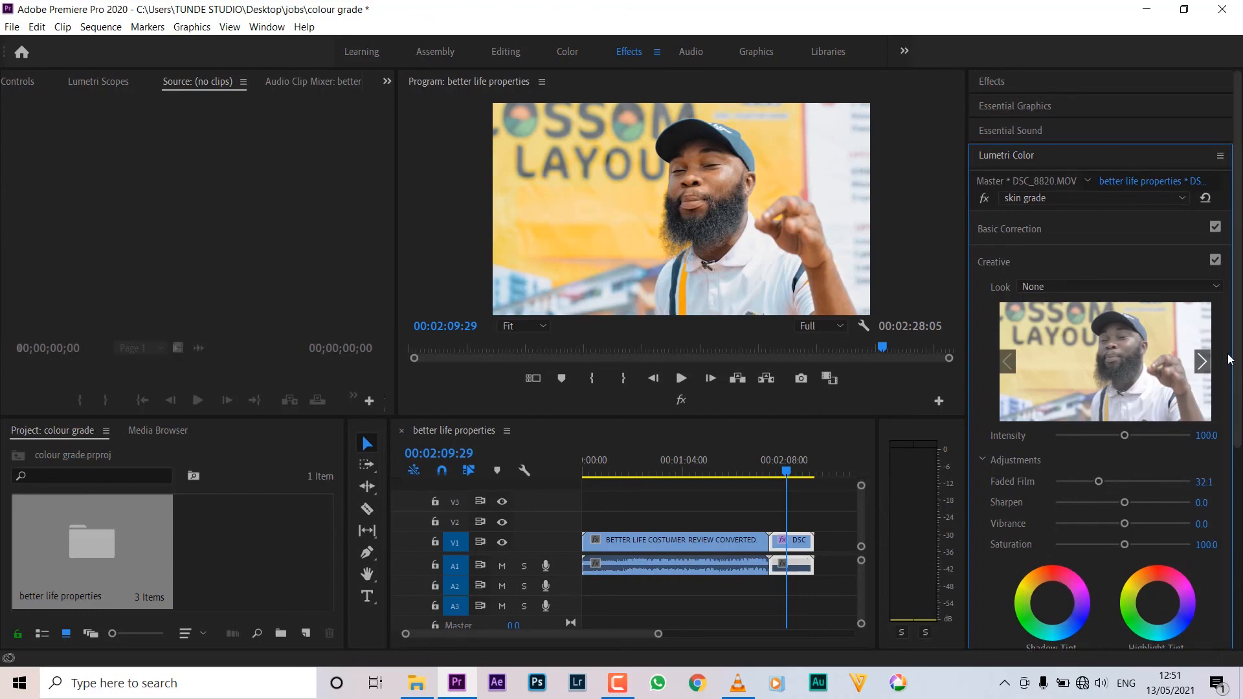
left_click(1037, 228)
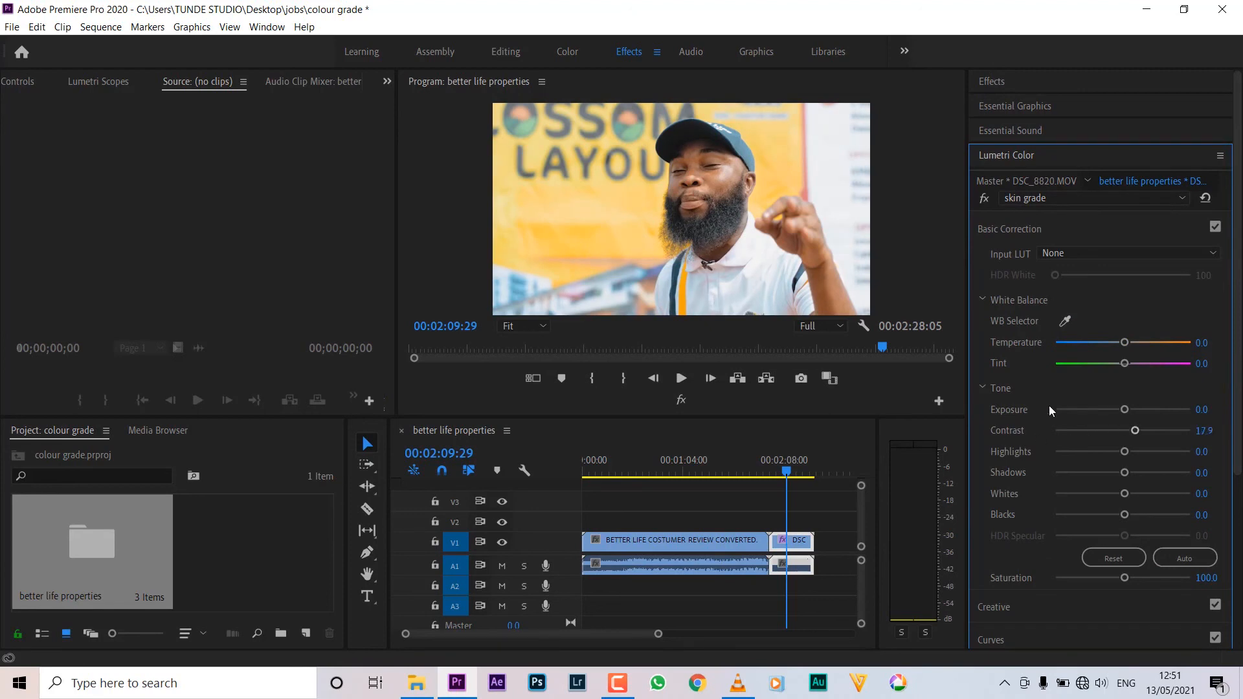
scroll(1055, 452, "down", 3)
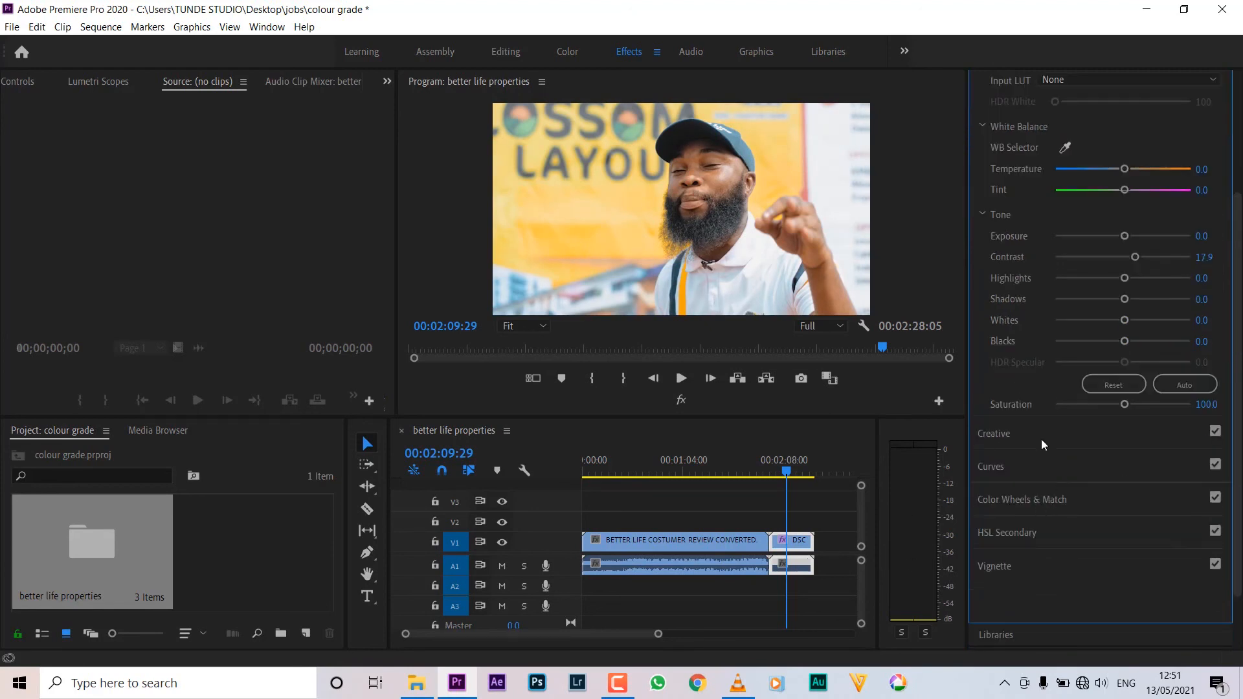
left_click(1014, 430)
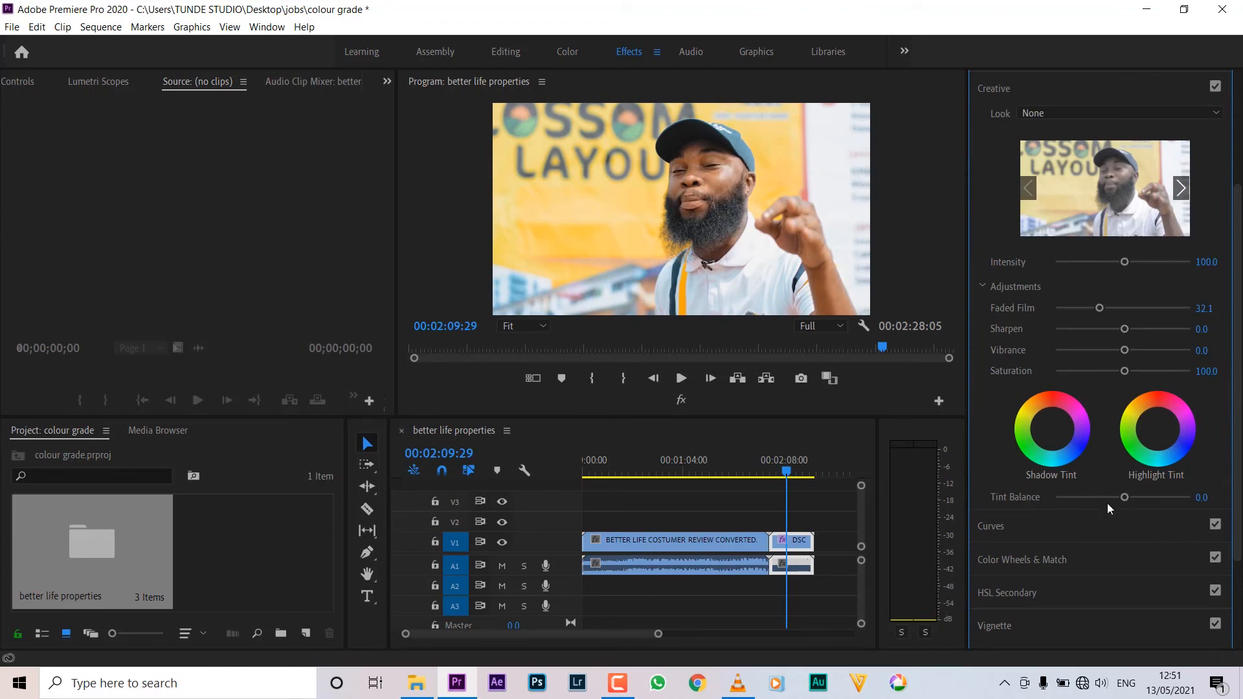
left_click(1004, 527)
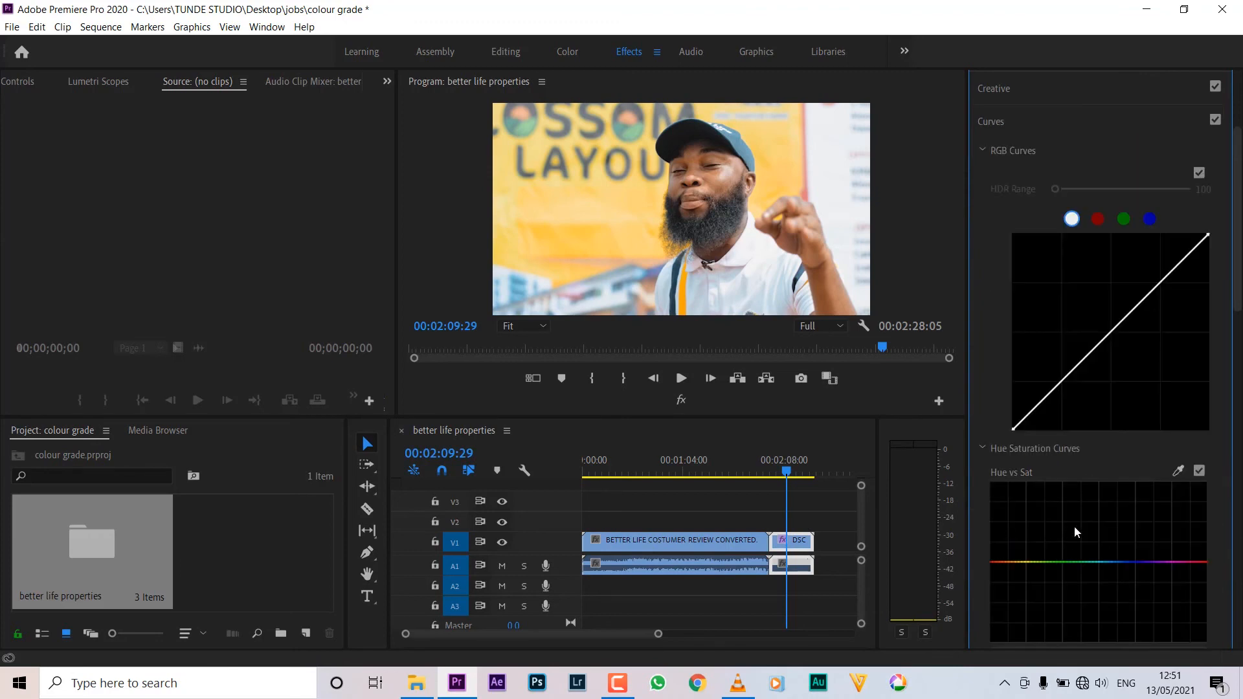
scroll(1083, 265, "up", 3)
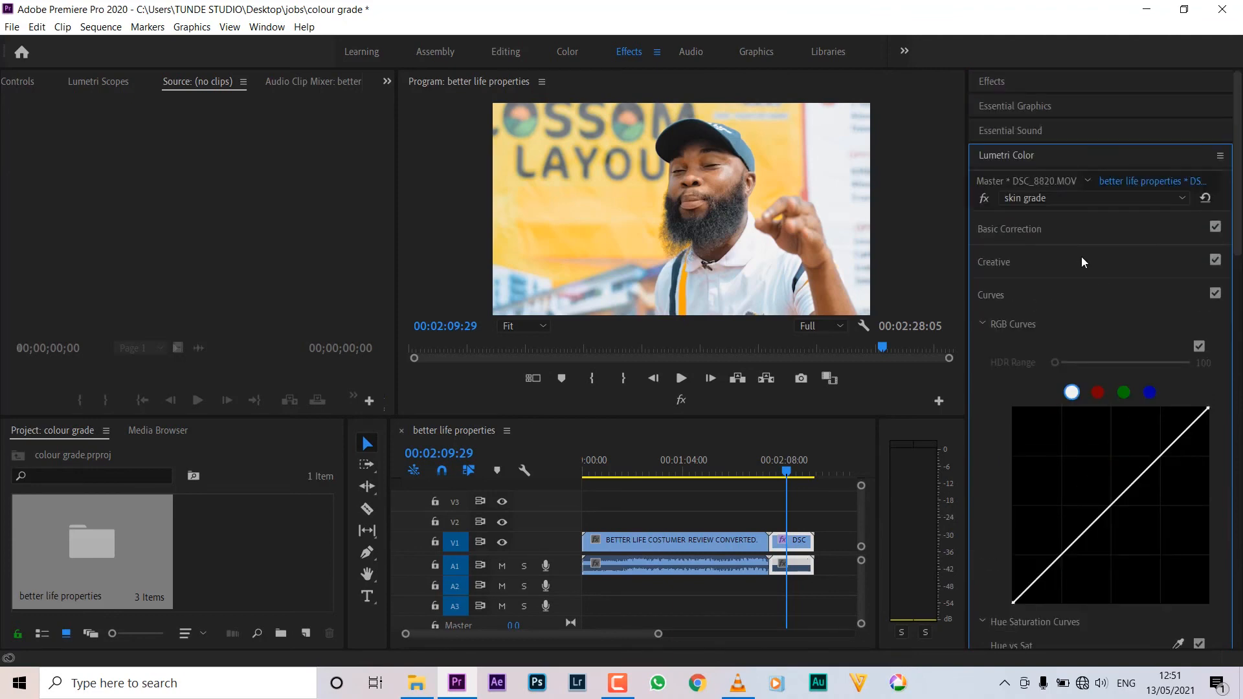
left_click(1071, 197)
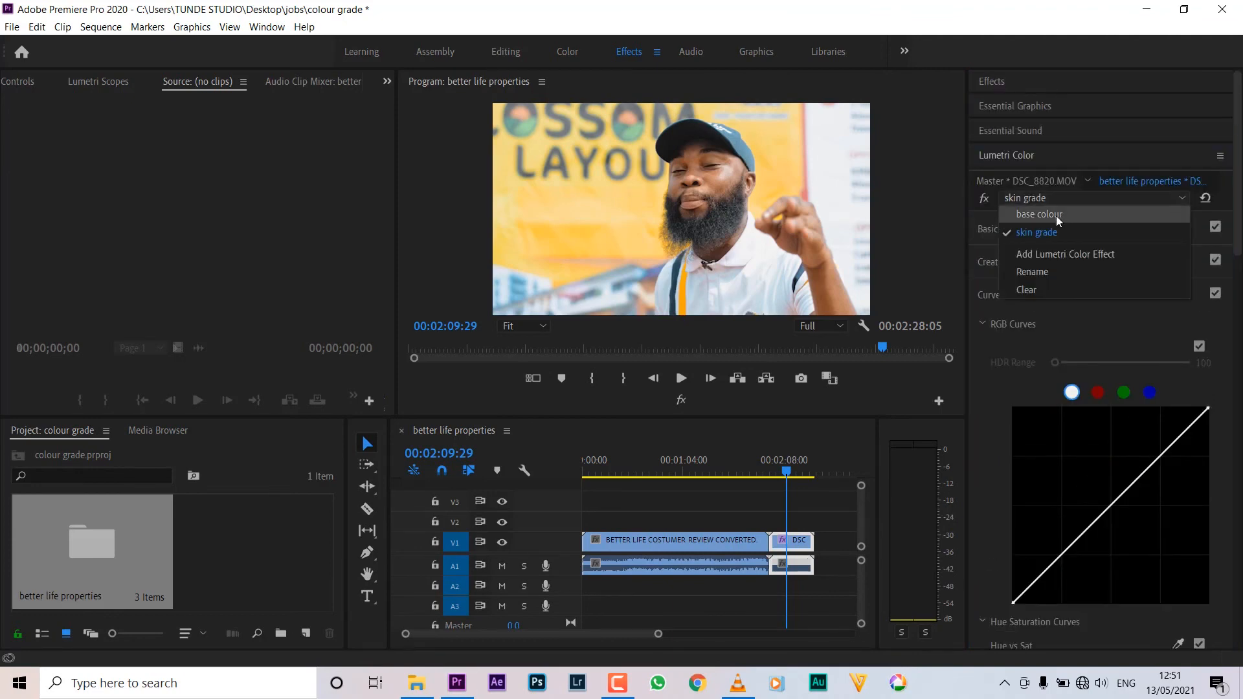
left_click(1056, 215)
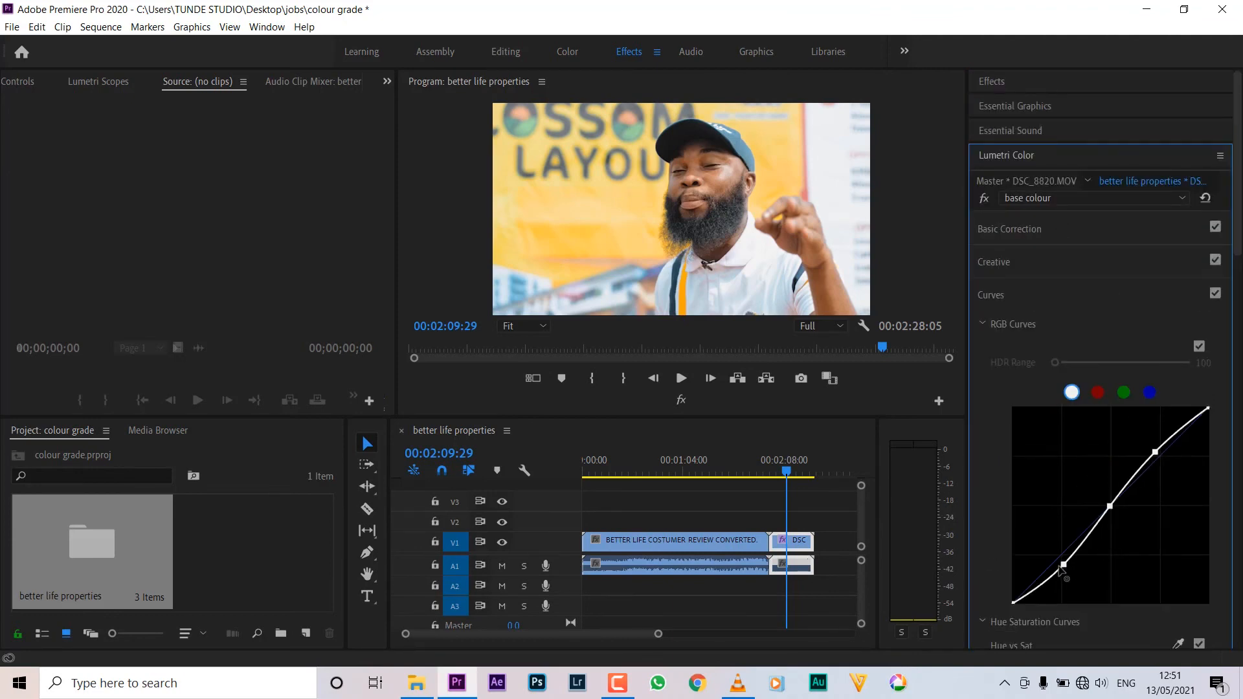
left_click_drag(1065, 566, 1068, 568)
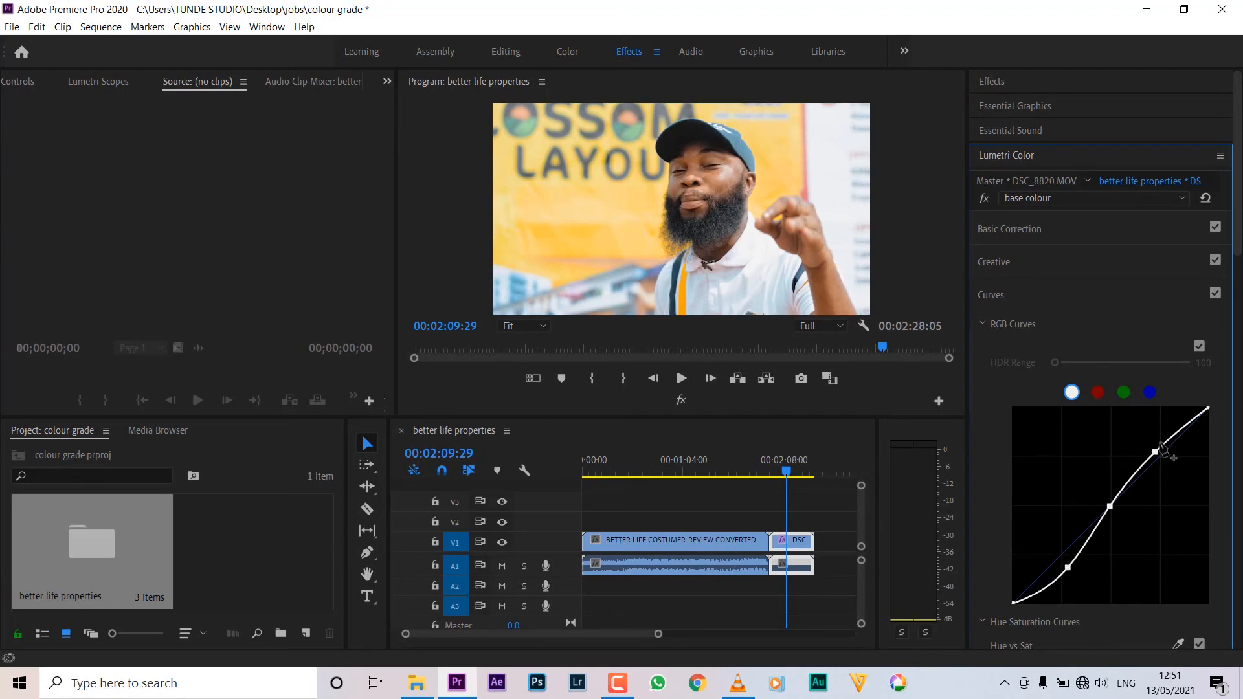
left_click_drag(1156, 452, 1160, 456)
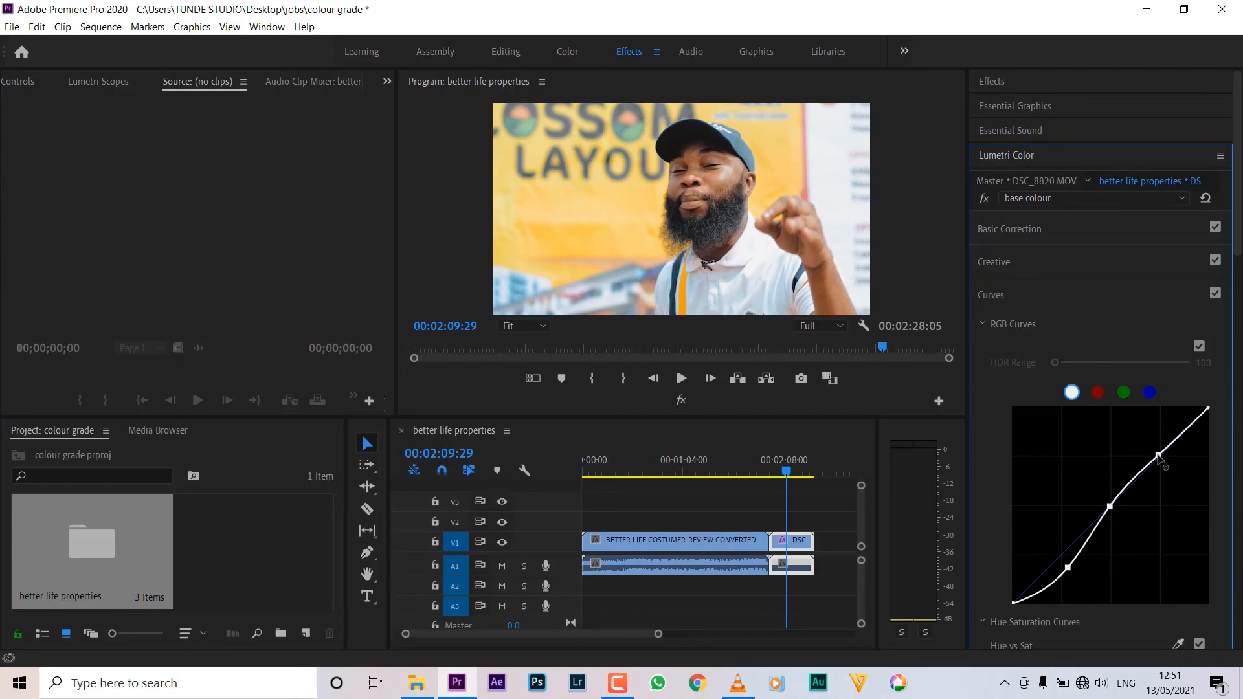
Step: Play back the graded DSC_8820.MOV clip from 00:02:09:29 and again from 00:02:00:05 to review the adjusted grade
key("space")
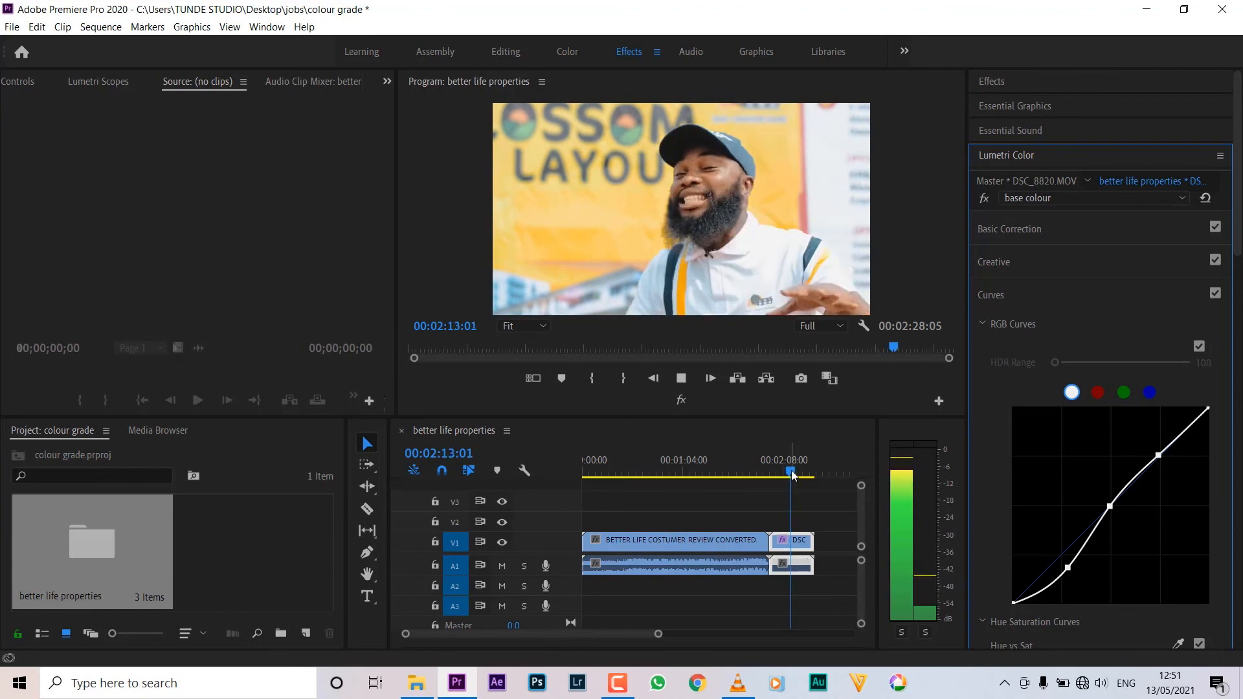
key("space")
scroll(1184, 468, "down", 12)
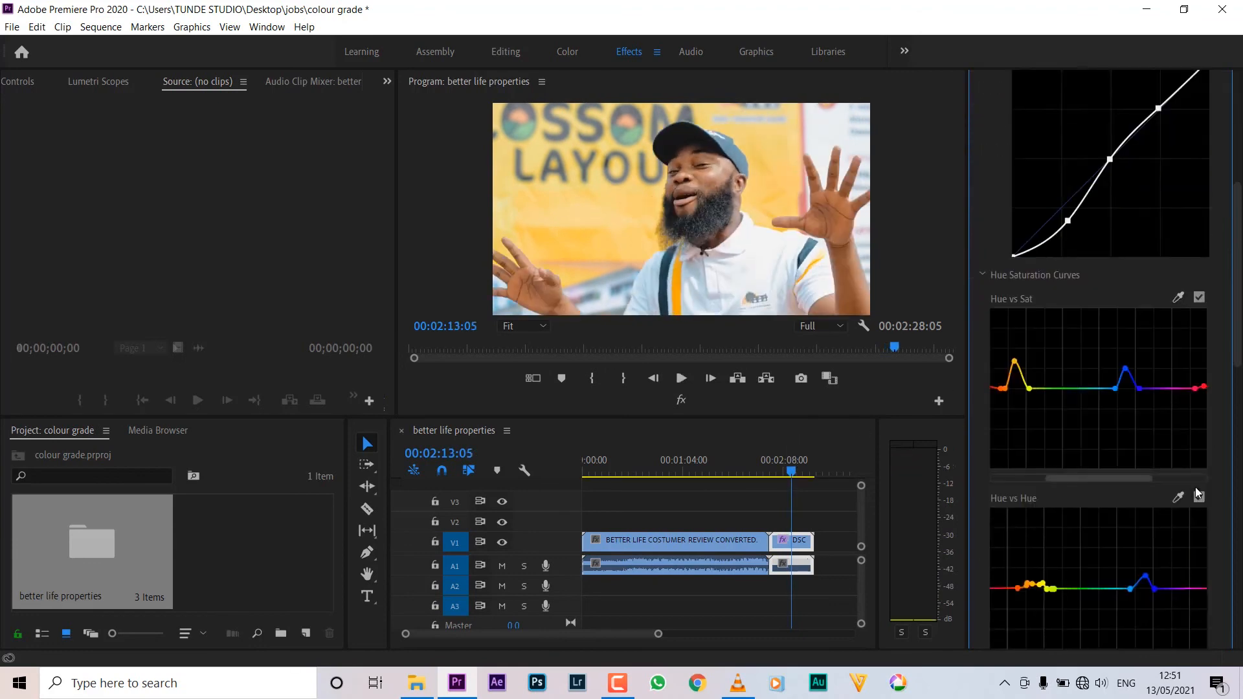
scroll(1202, 494, "down", 1)
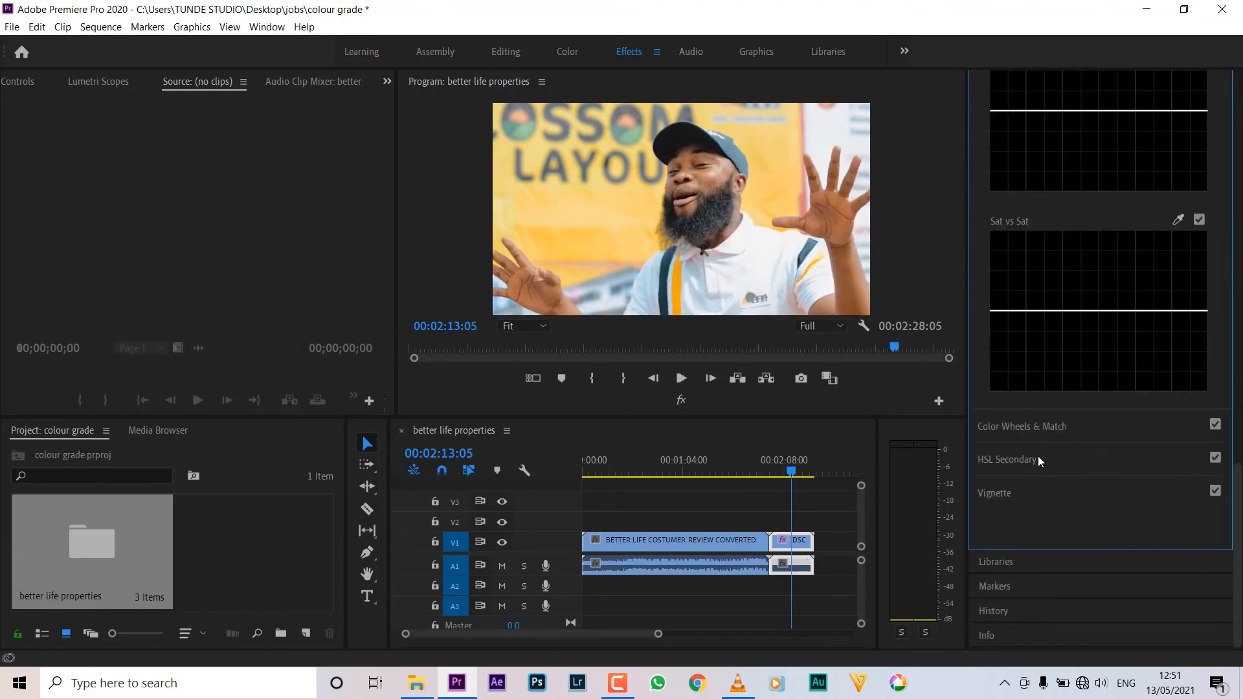
left_click(774, 461)
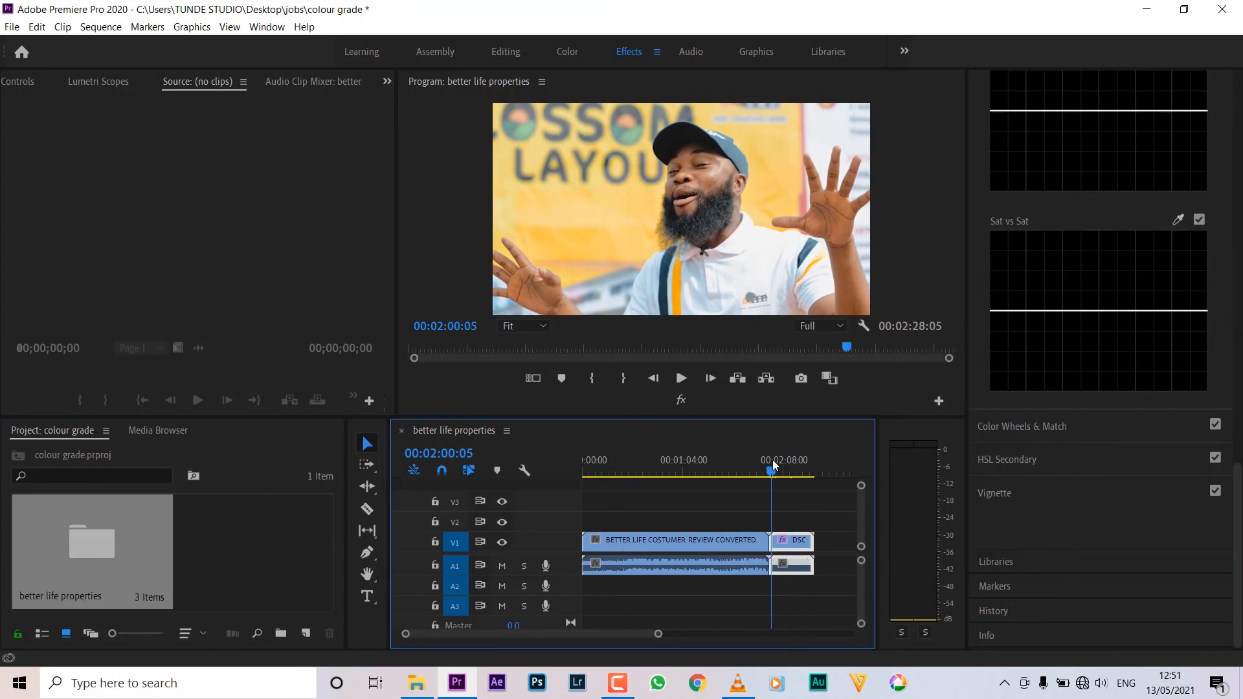
key("space")
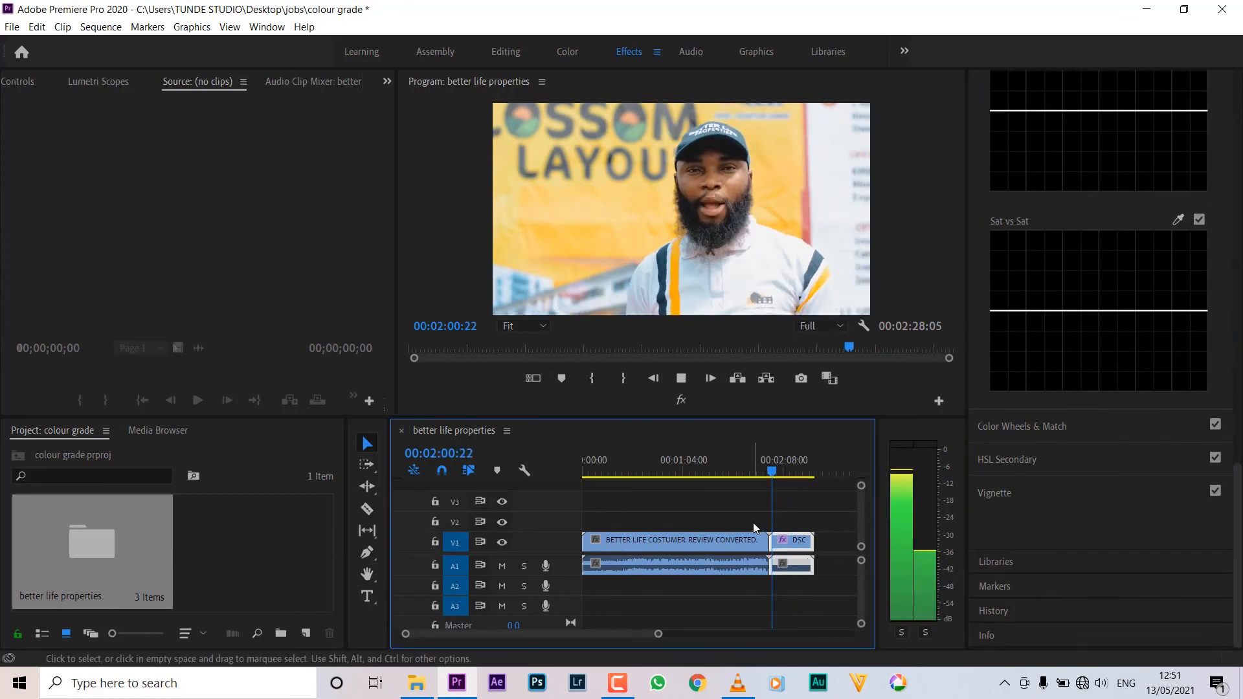